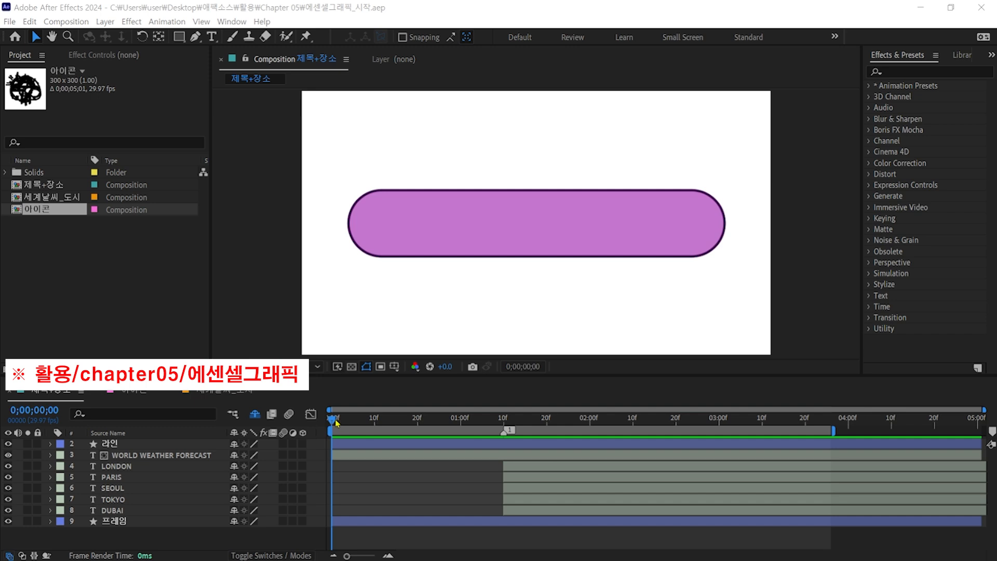
Step: Play the 제목+장소 composition from the start to review its current title and city text animation
left_click(337, 423)
key("space")
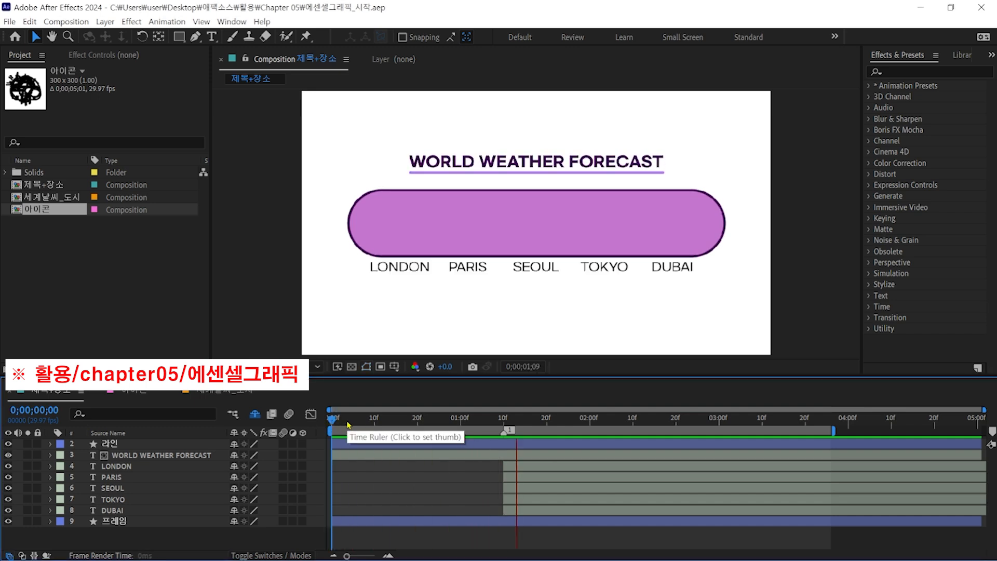
key("space")
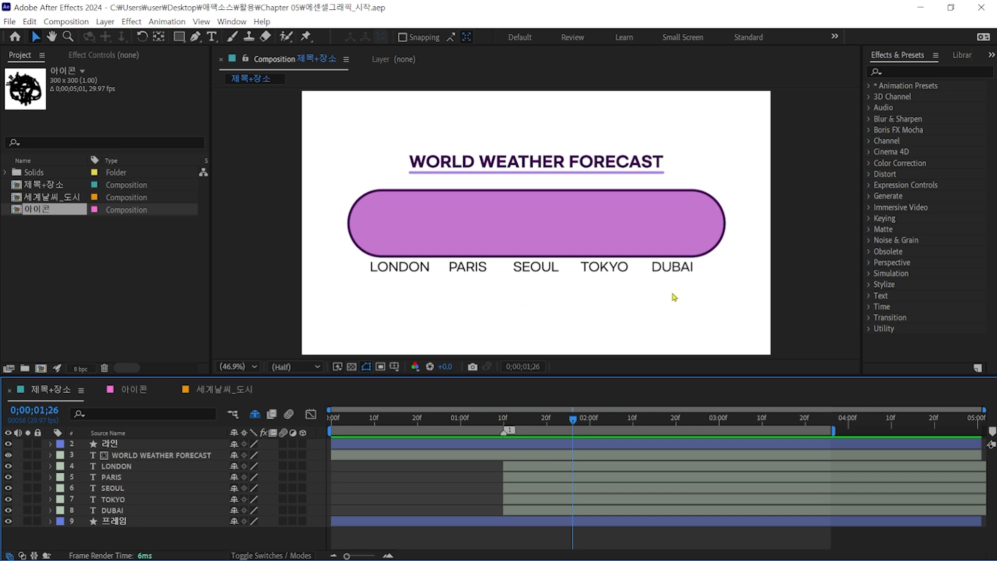
Step: Switch the workspace layout to Essential Graphics
left_click(231, 22)
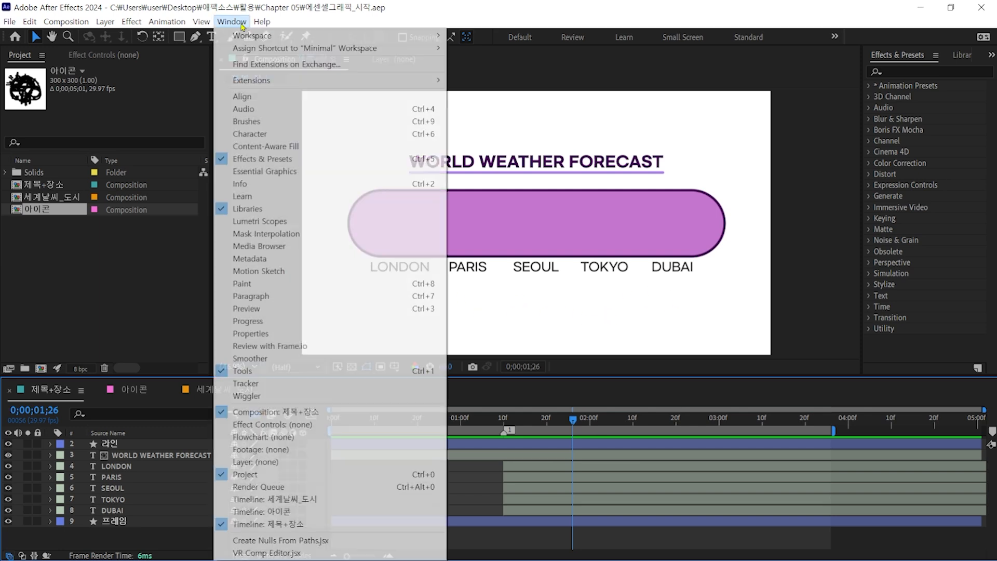
mouse_move(253, 35)
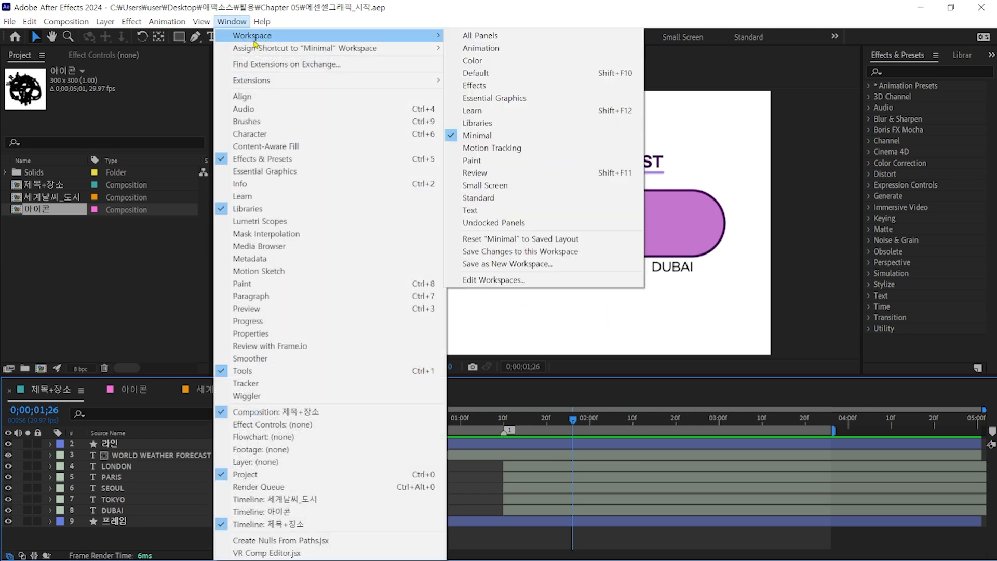
left_click(492, 99)
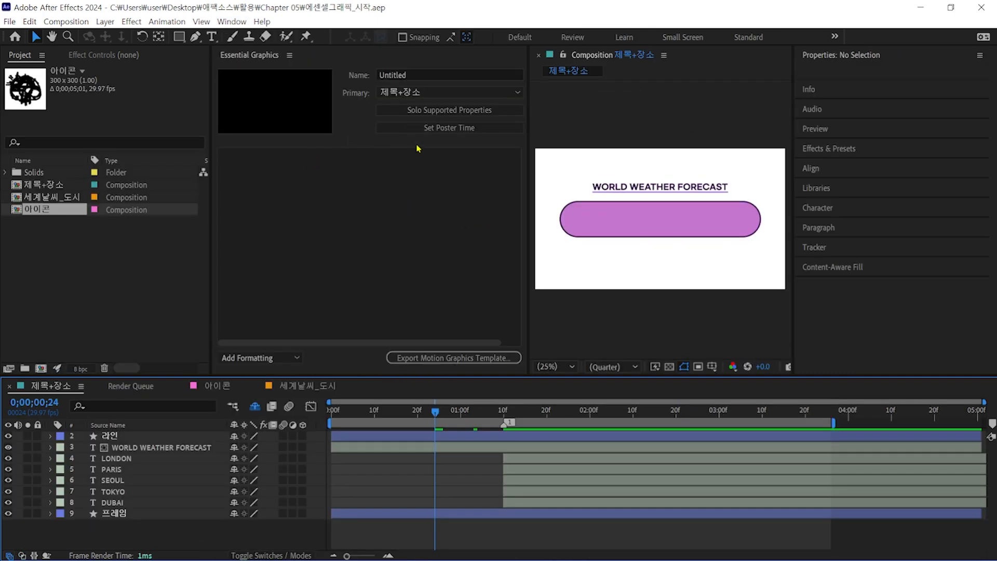
Step: Apply the Typewriter animation preset to the five city text layers, LONDON through DUBAI, at 0;00;01;10 and preview it
left_click_drag(491, 410, 506, 413)
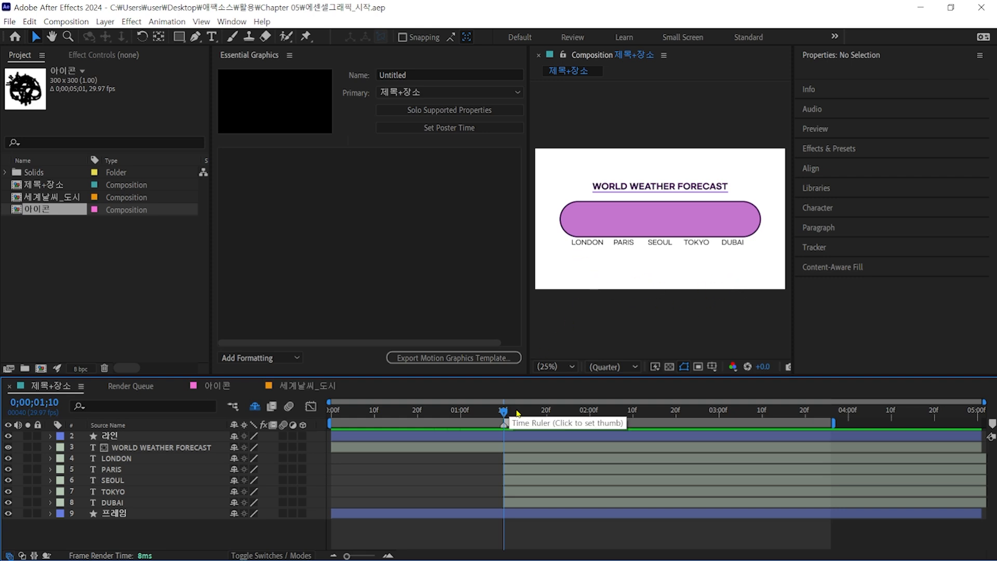
key("shift+1")
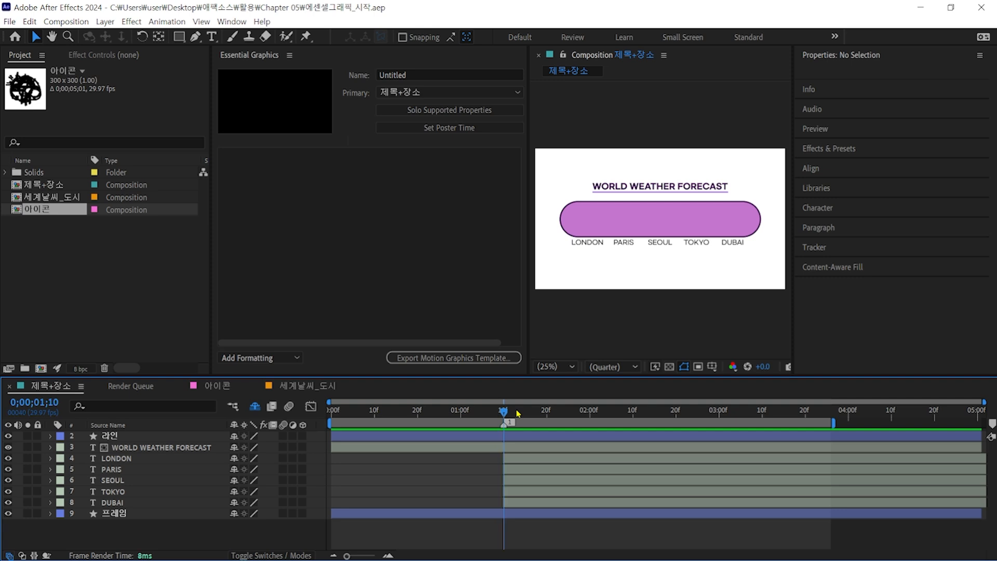
left_click(831, 148)
type("typ")
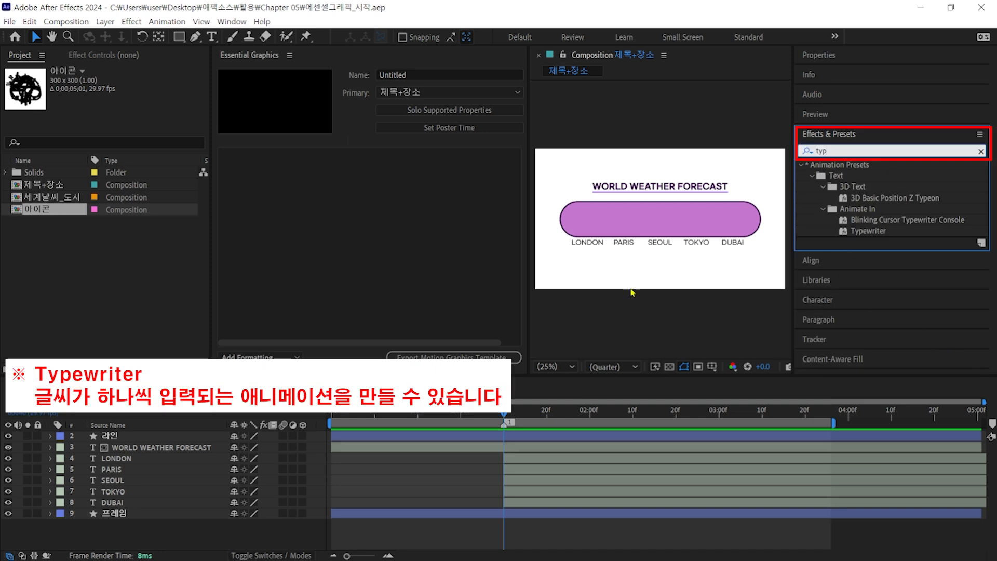
left_click(124, 463)
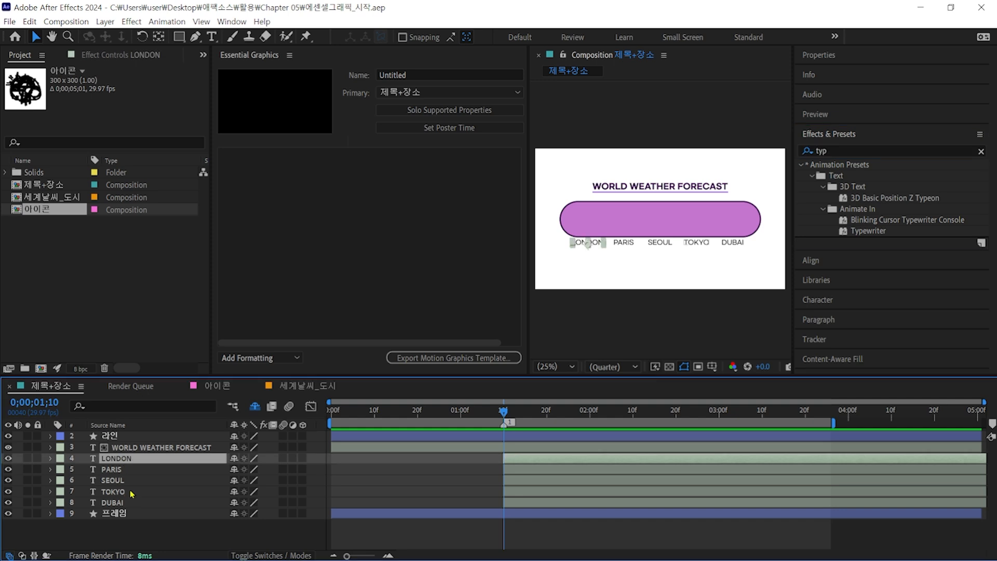
left_click(130, 502, "shift")
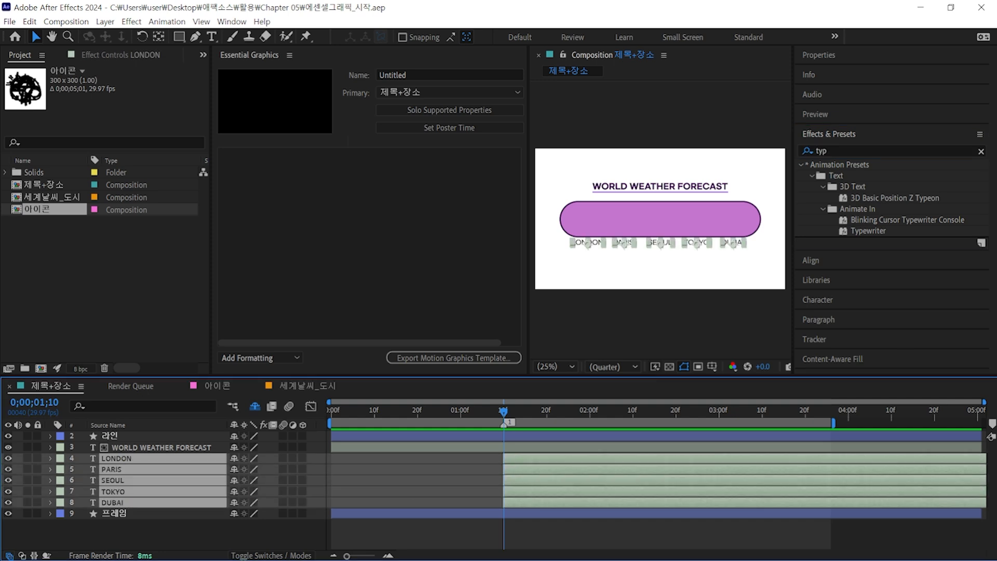
double_click(867, 231)
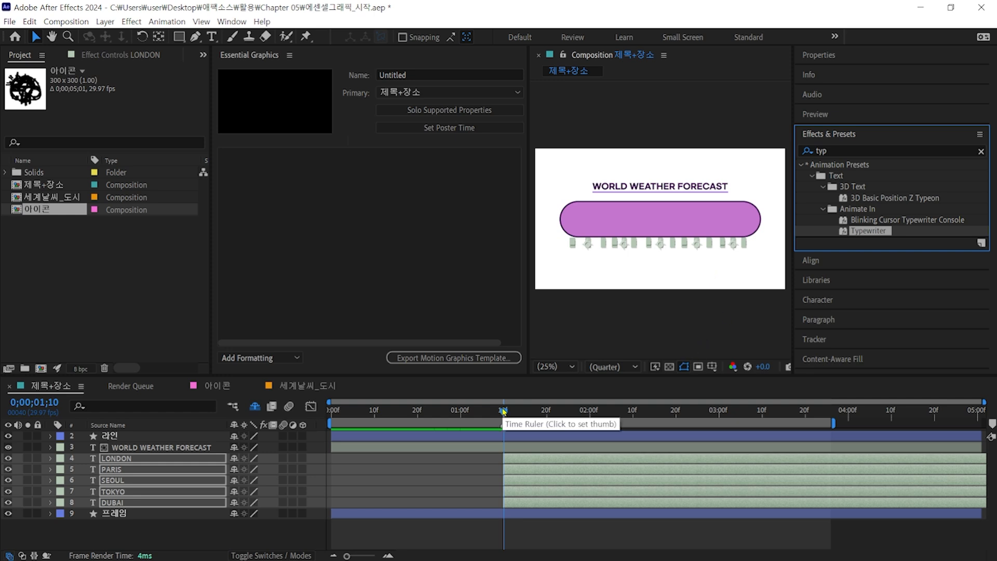
key("space")
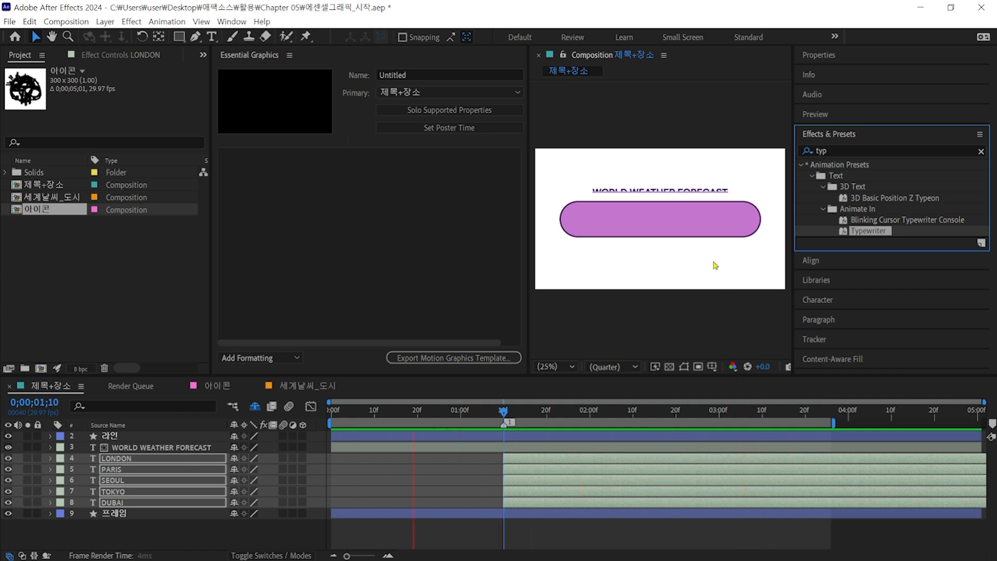
left_click(507, 425)
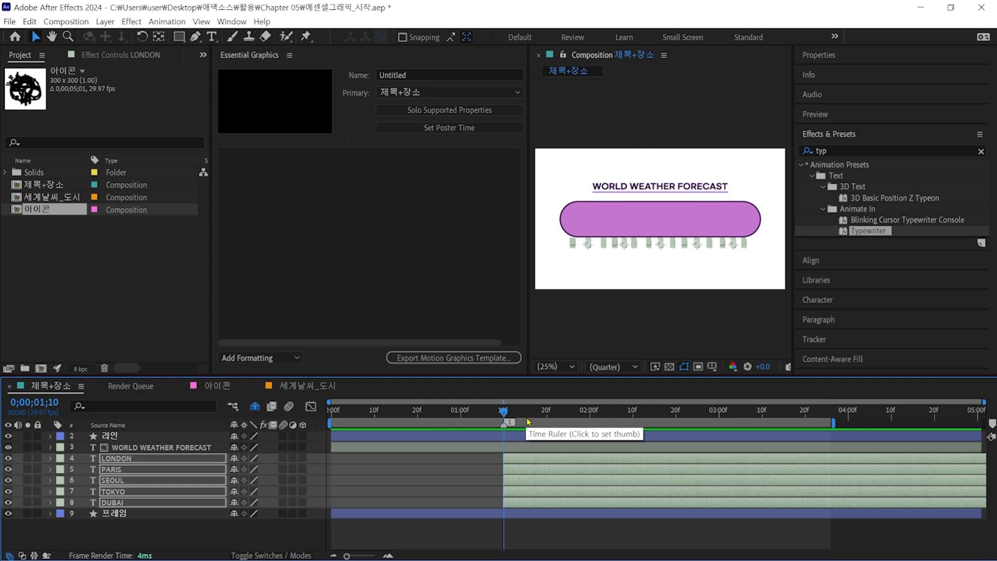
Step: Reveal the city layers' Range Selector keyframes and move their ending Start keyframes to 0;00;02;05
key("u")
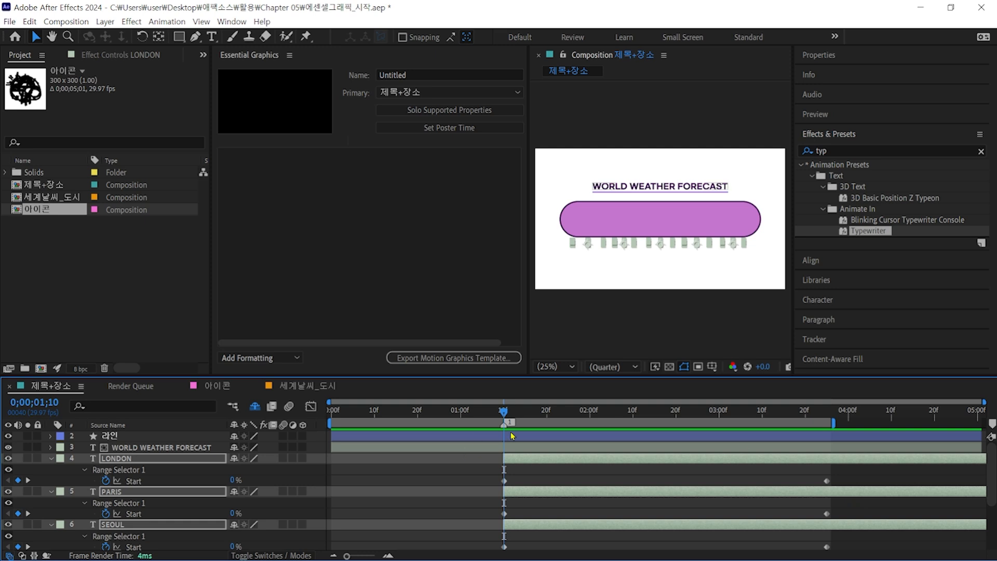
left_click_drag(801, 471, 852, 523)
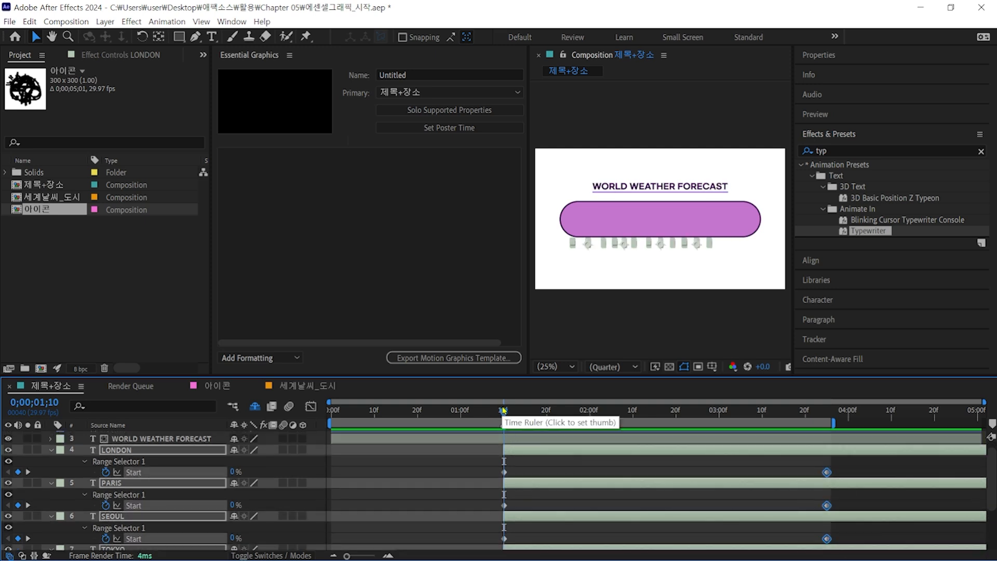
left_click_drag(503, 410, 612, 413)
left_click_drag(826, 472, 612, 472)
Step: Preview the shortened typewriter animation of the city names from just before their first keyframes
left_click_drag(591, 416, 491, 416)
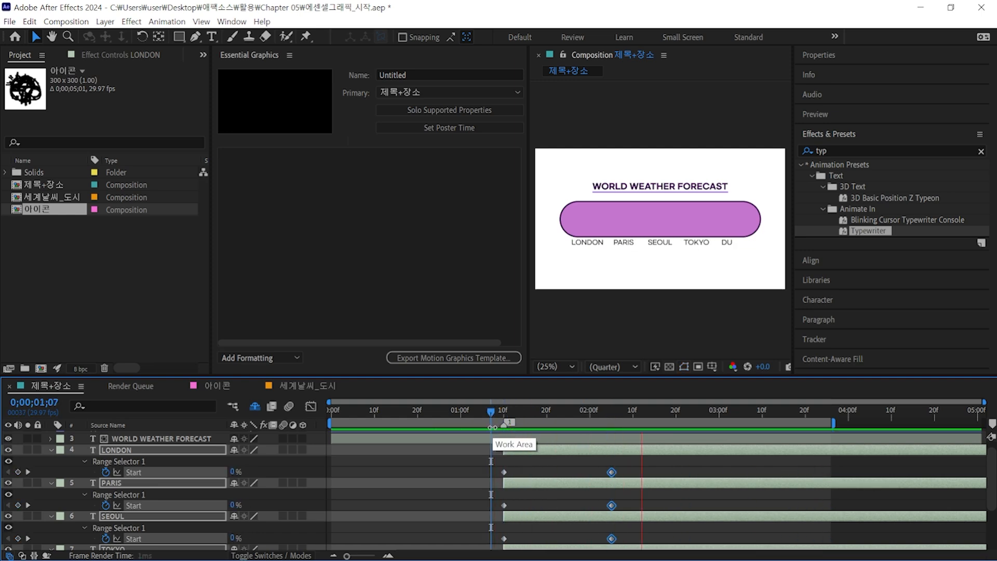
key("space")
key("space")
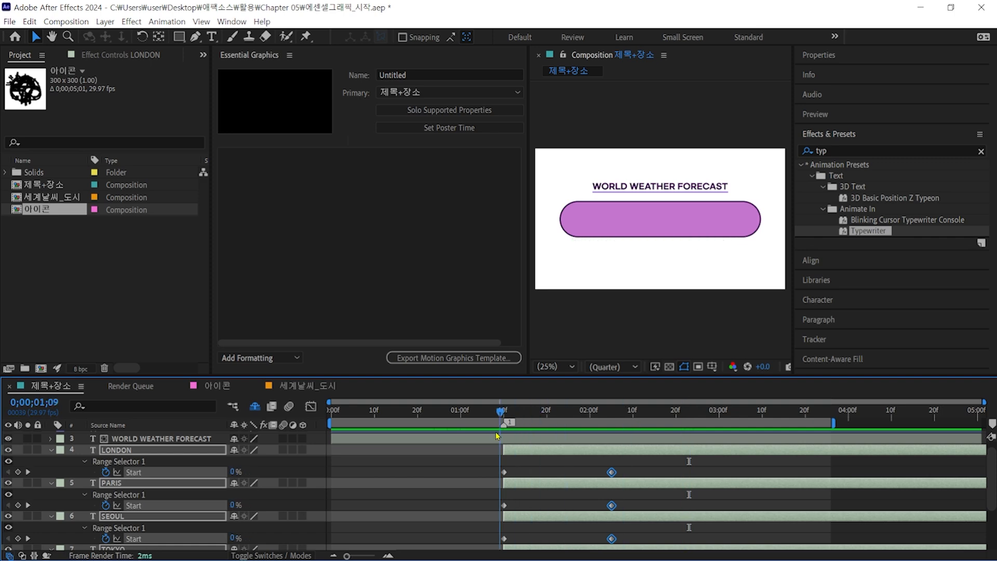
key("space")
key("space")
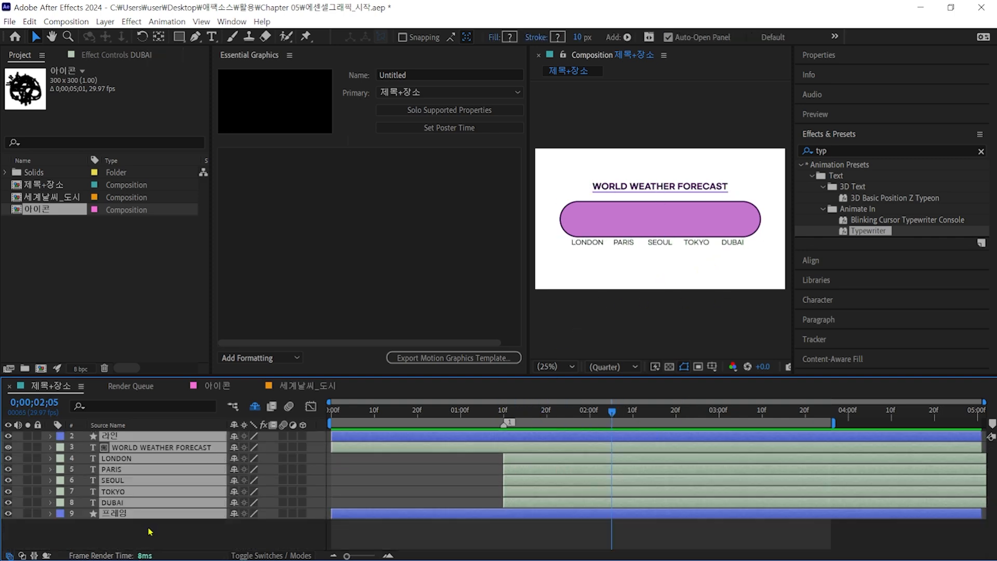
Step: Sequence the five city text layers, LONDON through DUBAI, with Overlap enabled, a duration of 0;00;04;20 and the transition off
left_click(150, 531)
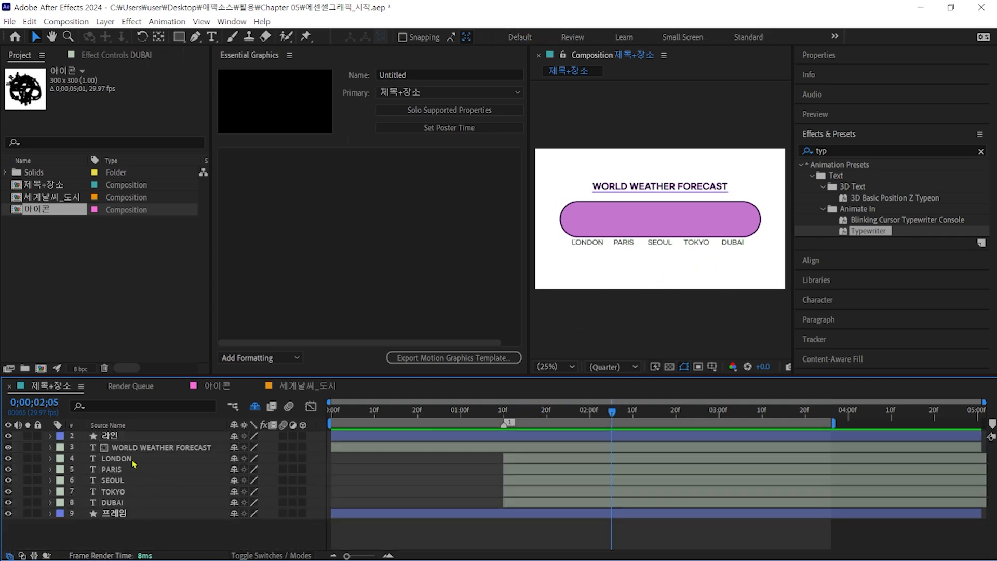
left_click(136, 458)
left_click(137, 500, "shift")
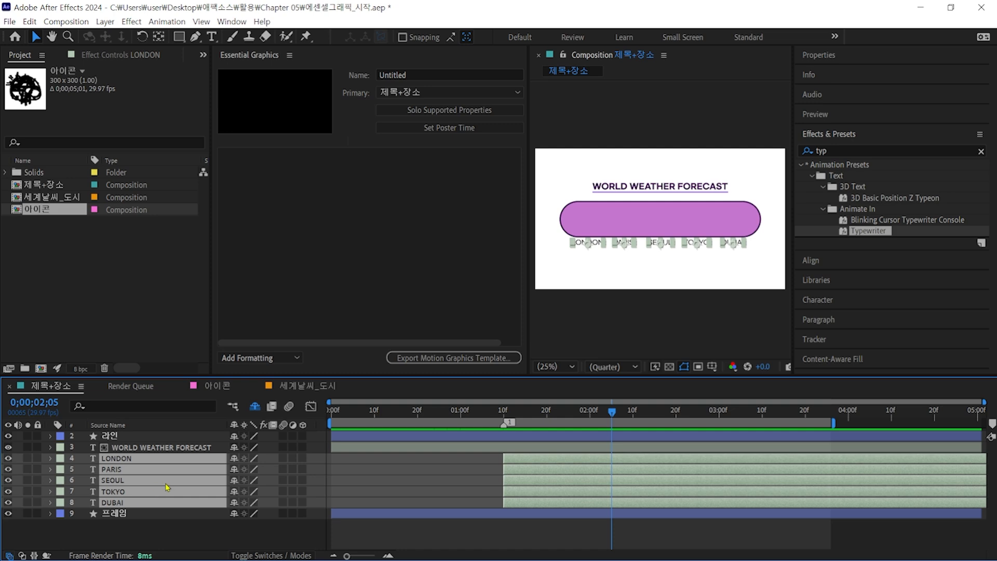
right_click(194, 474)
mouse_move(283, 315)
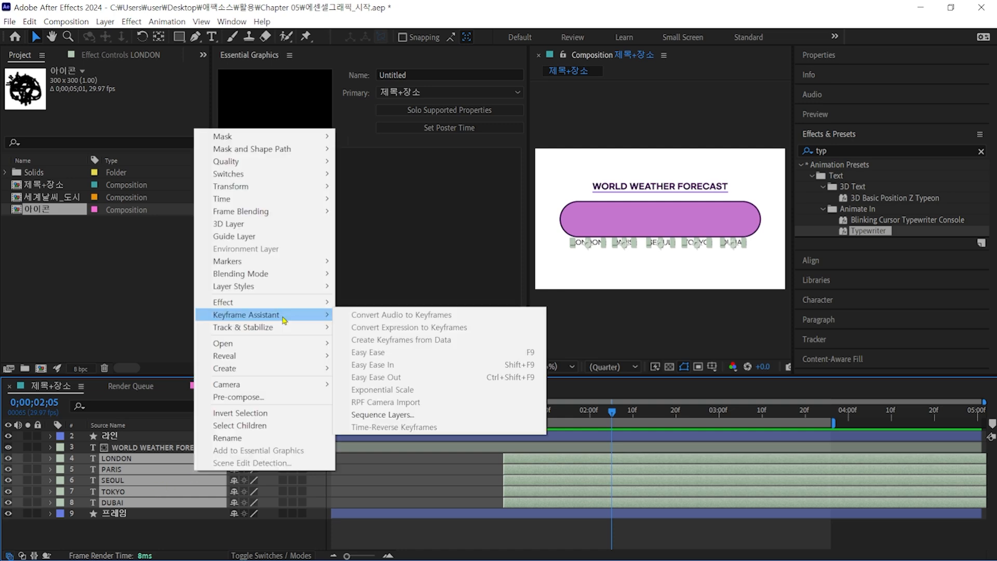
left_click(395, 415)
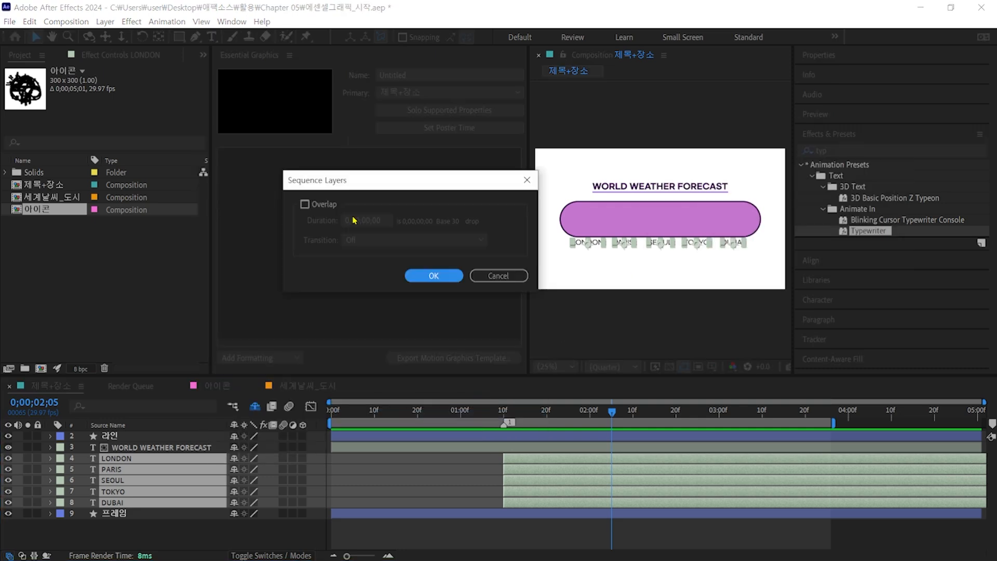
left_click(304, 204)
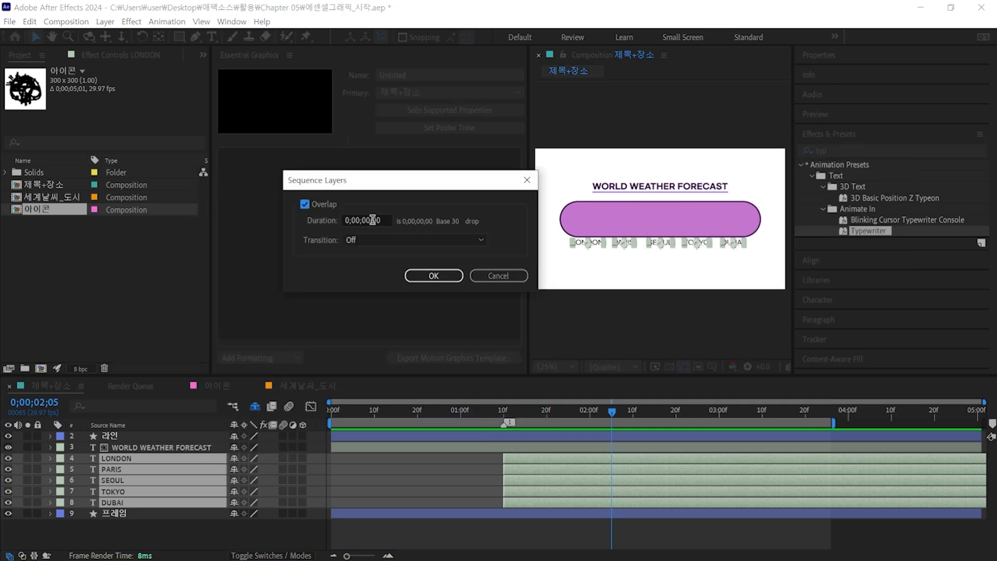
left_click(366, 220)
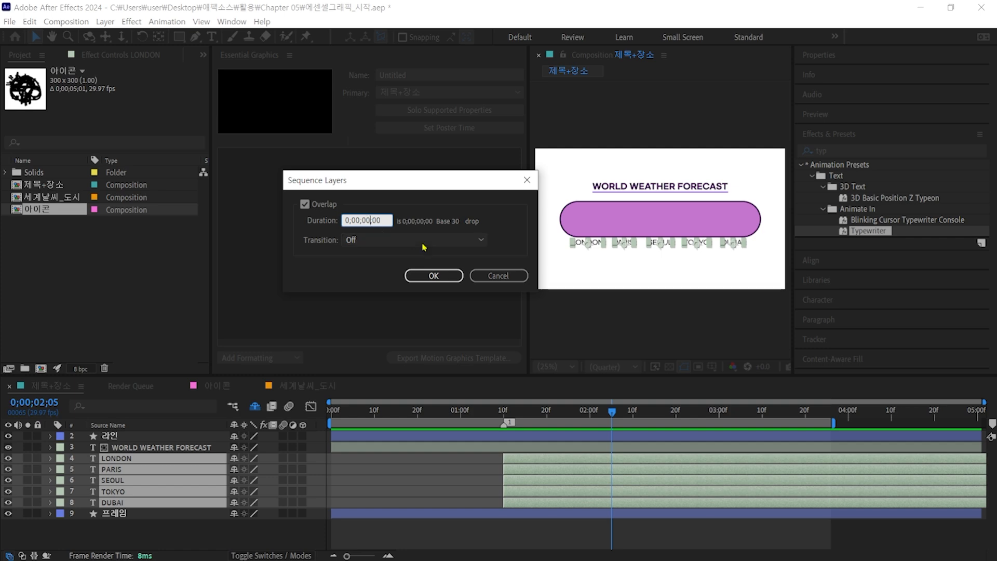
key("BackSpace")
type("4;20")
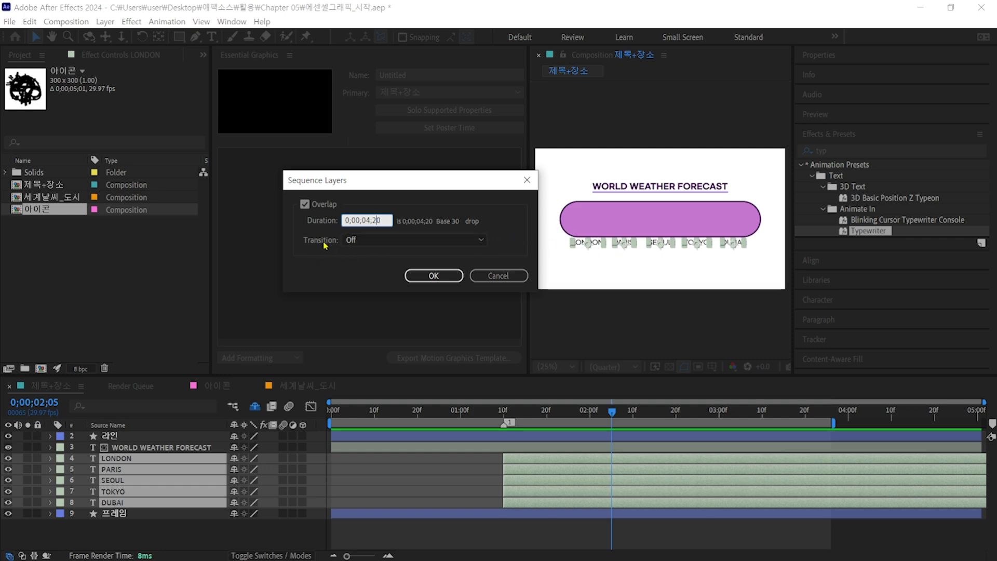
left_click(432, 276)
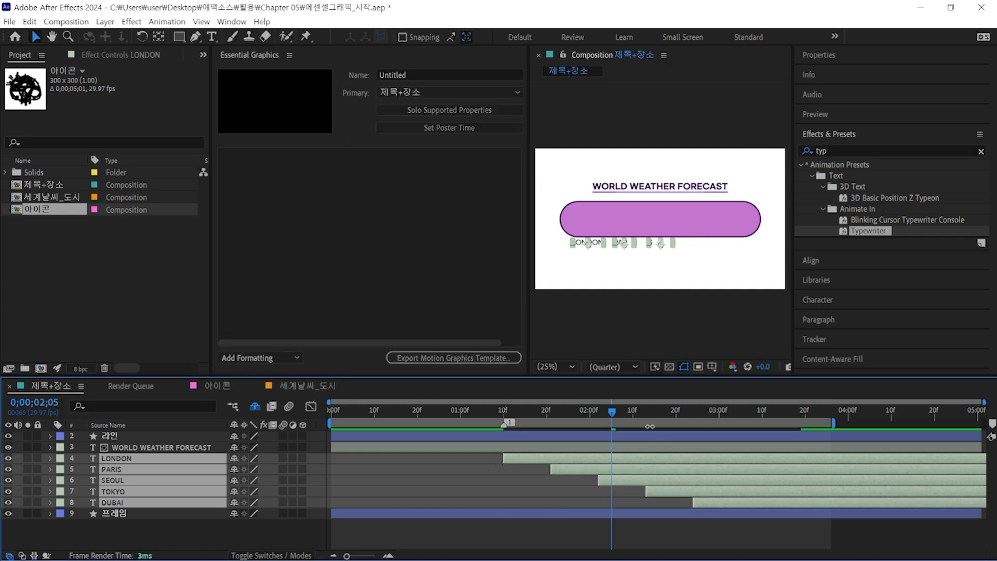
Step: Preview the staggered city names from 0;00;01;03, then return to the start of the composition
left_click_drag(612, 412, 475, 436)
key("space")
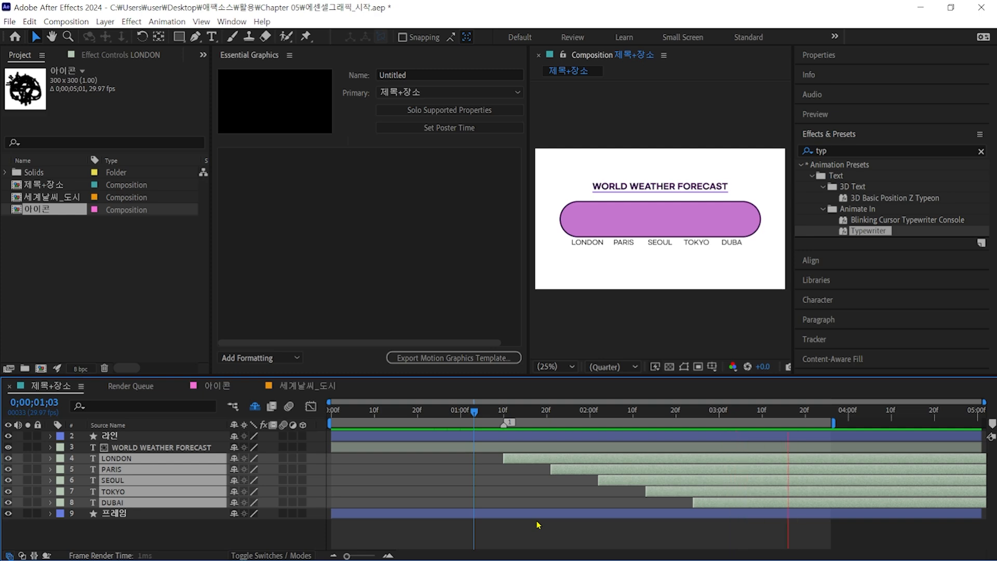
key("space")
key("Home")
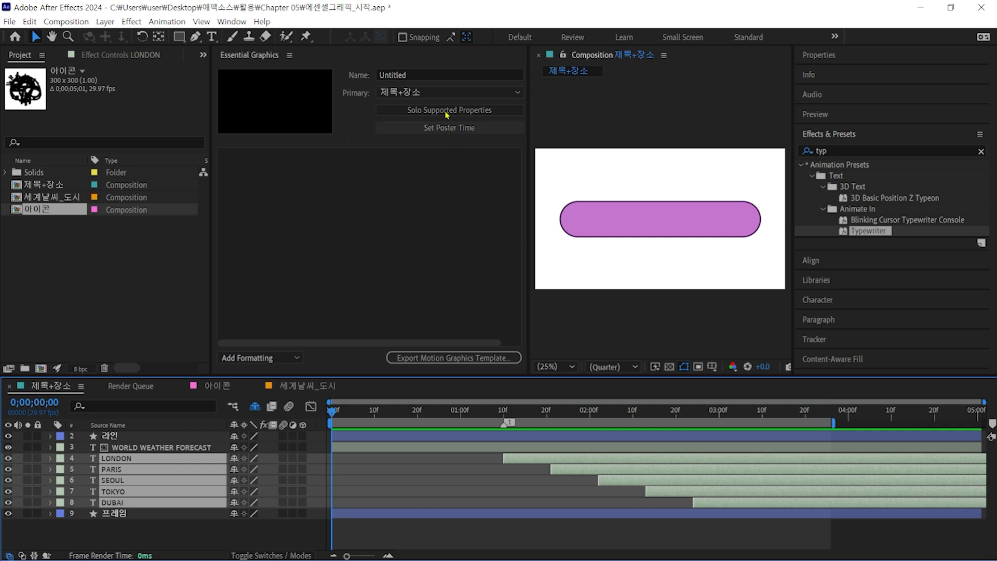
Step: Name the Essential Graphics template 이름 and add a property group named 컬러
left_click(422, 75)
type("이름")
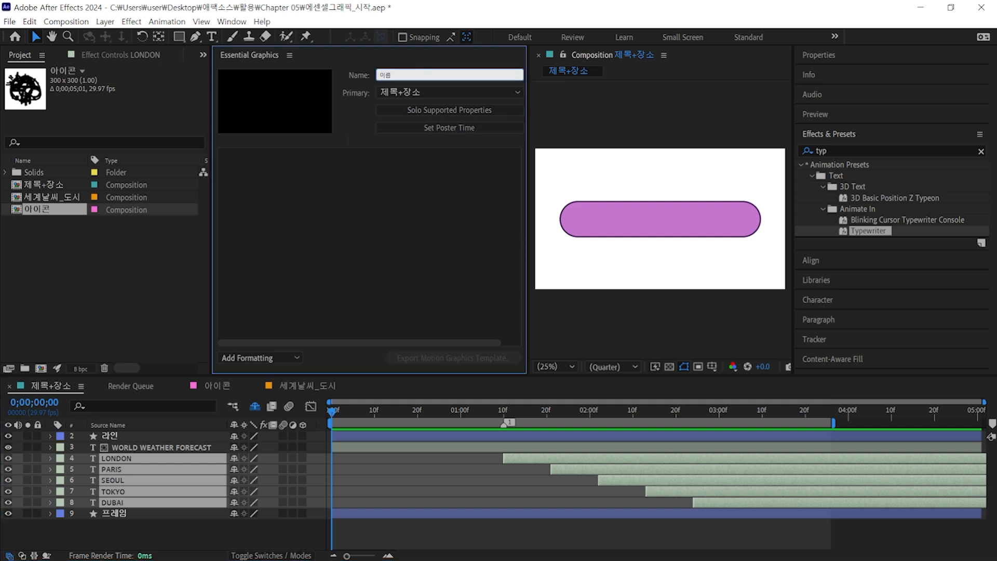
left_click(289, 362)
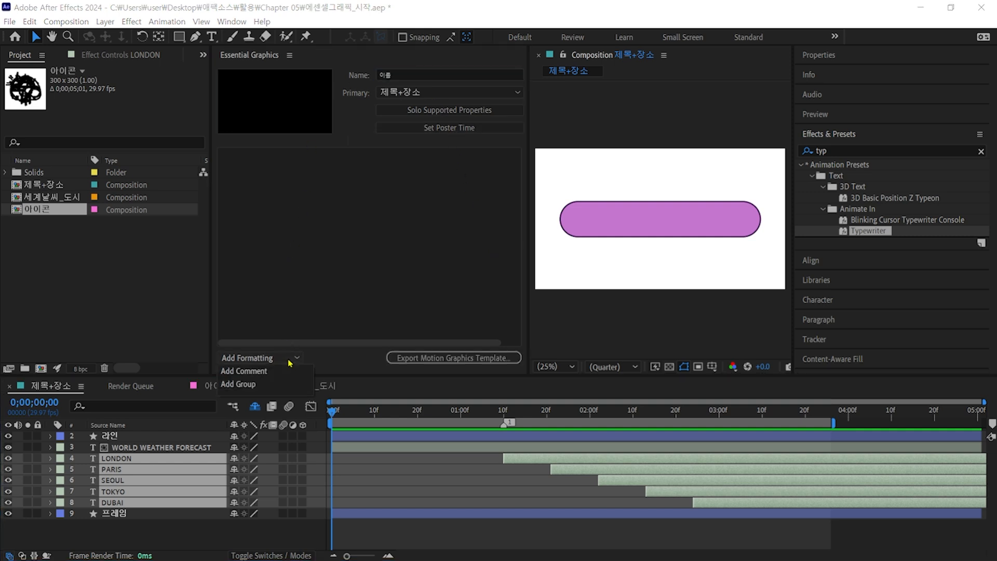
left_click(270, 385)
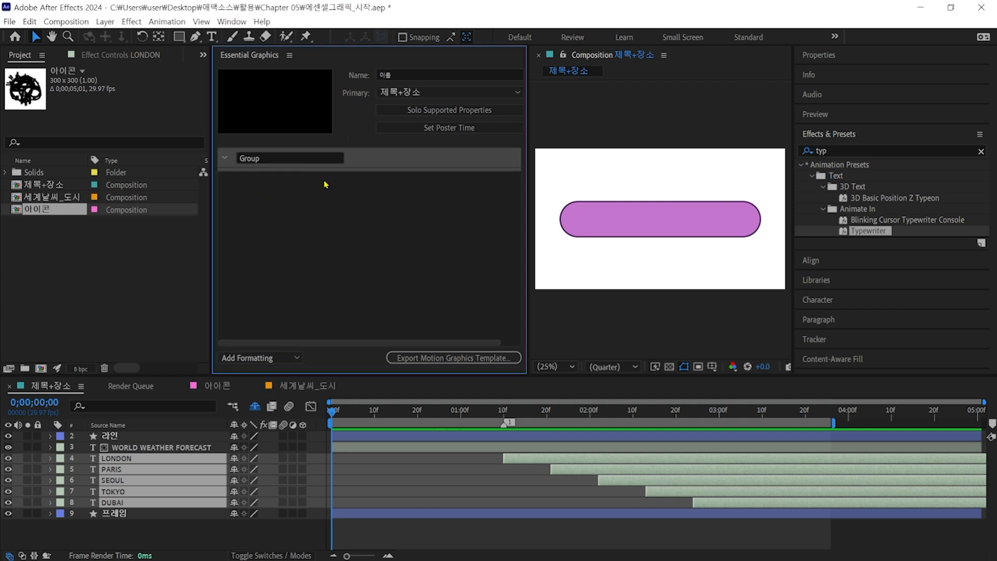
left_click(289, 159)
left_click_drag(289, 159, 203, 153)
type("ㅁ")
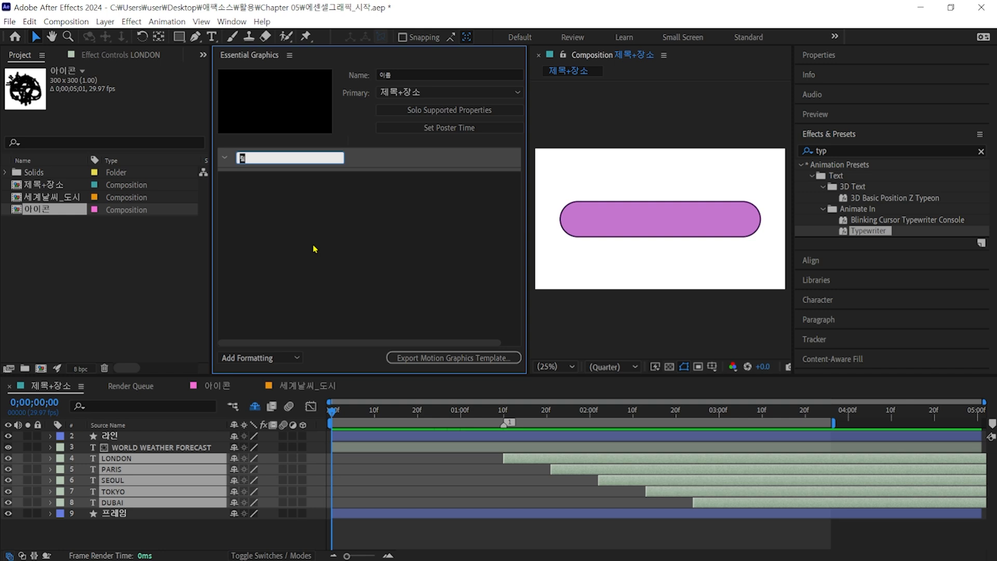
type("러")
key("Return")
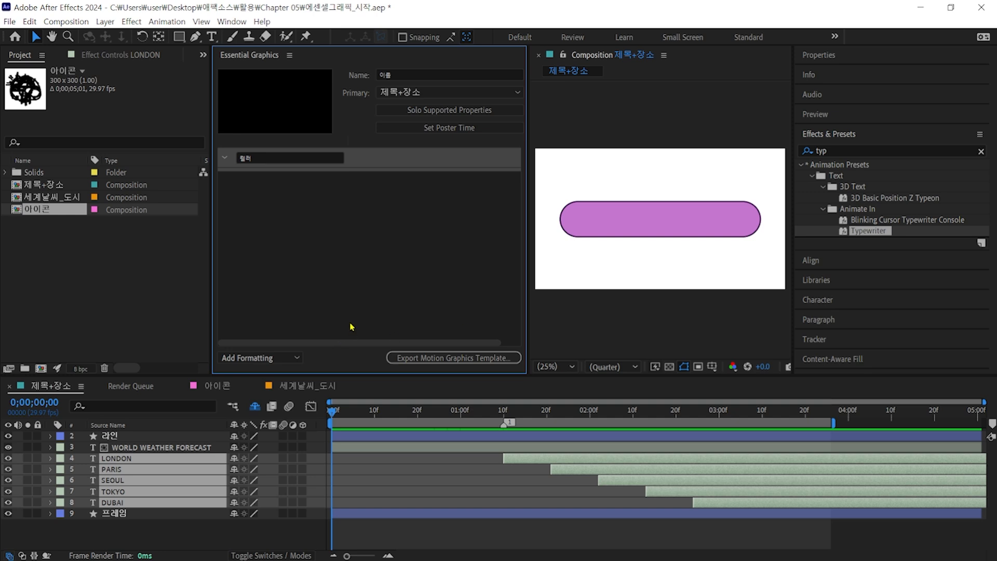
Step: Add the stroke color of Shape 1 in the 라인 layer to Essential Graphics
left_click(123, 438)
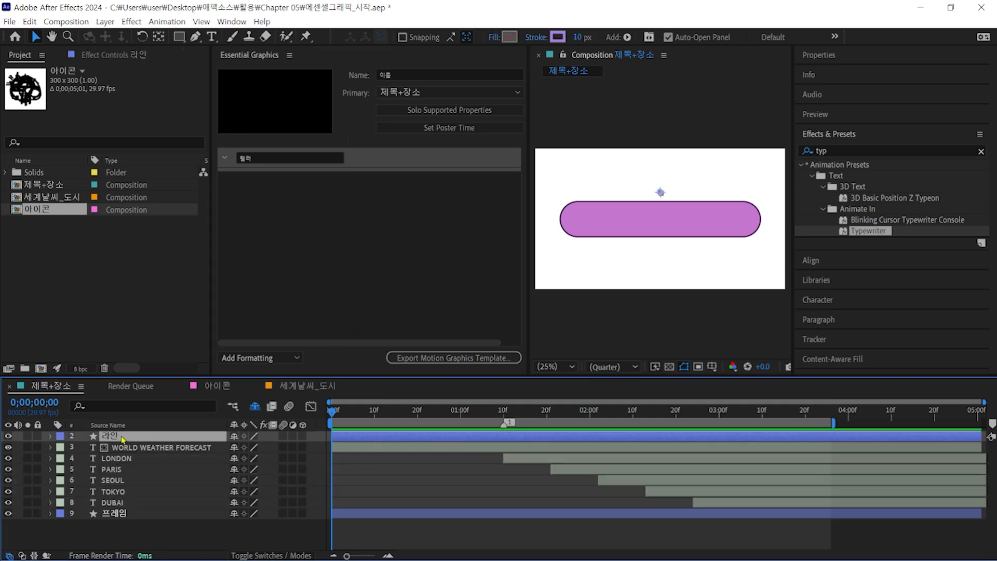
left_click(50, 435)
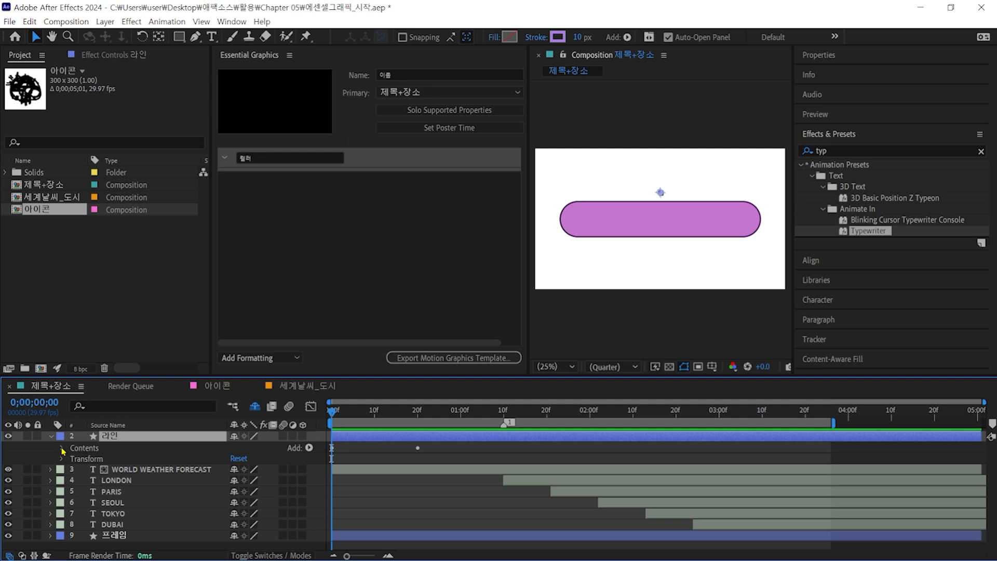
left_click(63, 448)
left_click(73, 459)
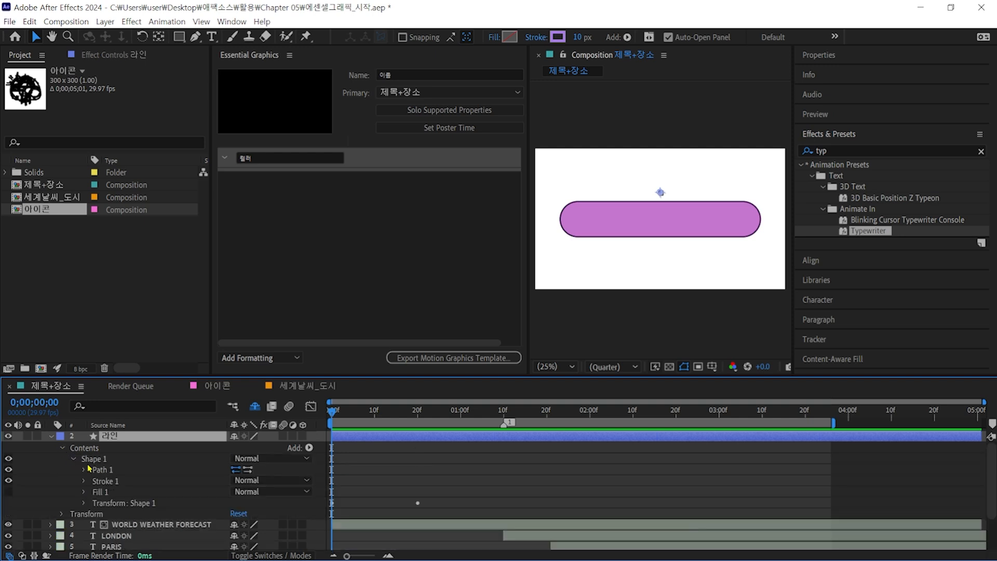
left_click(84, 481)
scroll(150, 460, "down", 2)
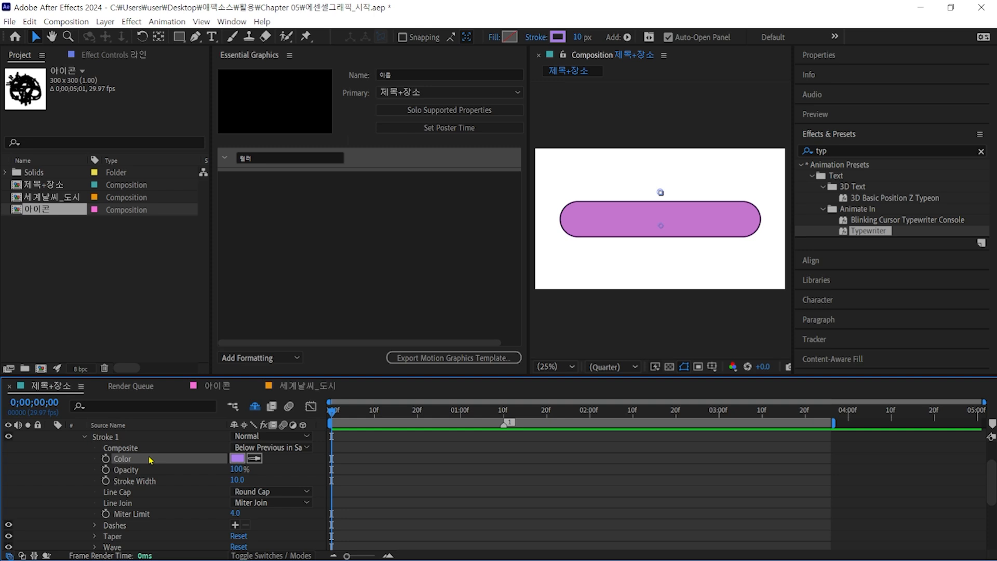
right_click(151, 460)
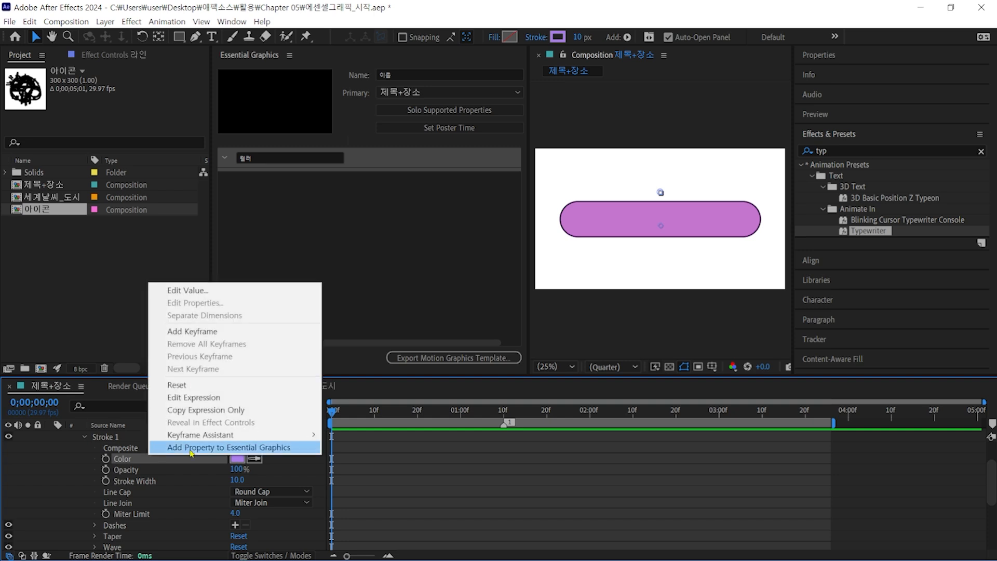
left_click(221, 447)
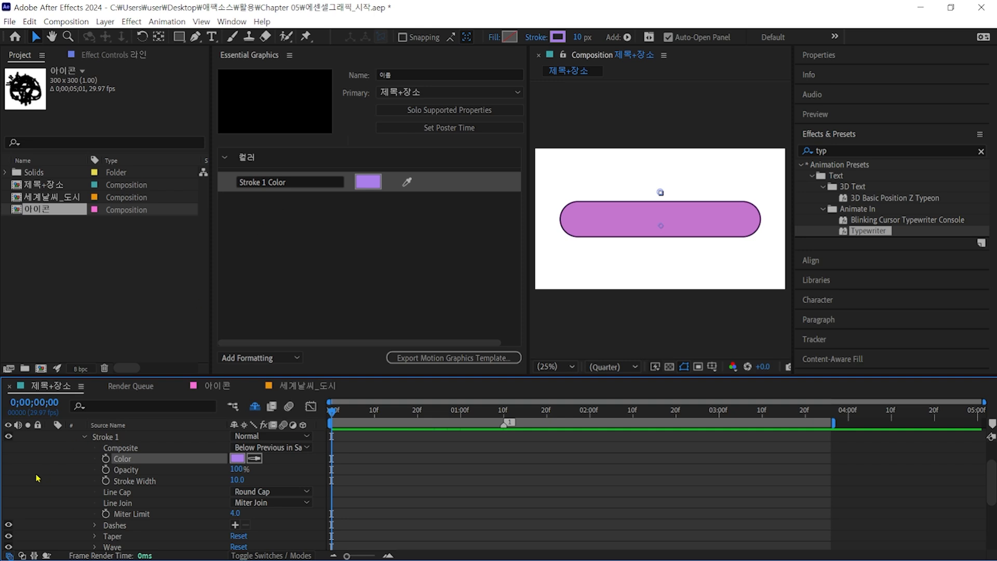
Step: Add the stroke color and the fill color of Group 1 in the 프레임 layer to Essential Graphics
key("u")
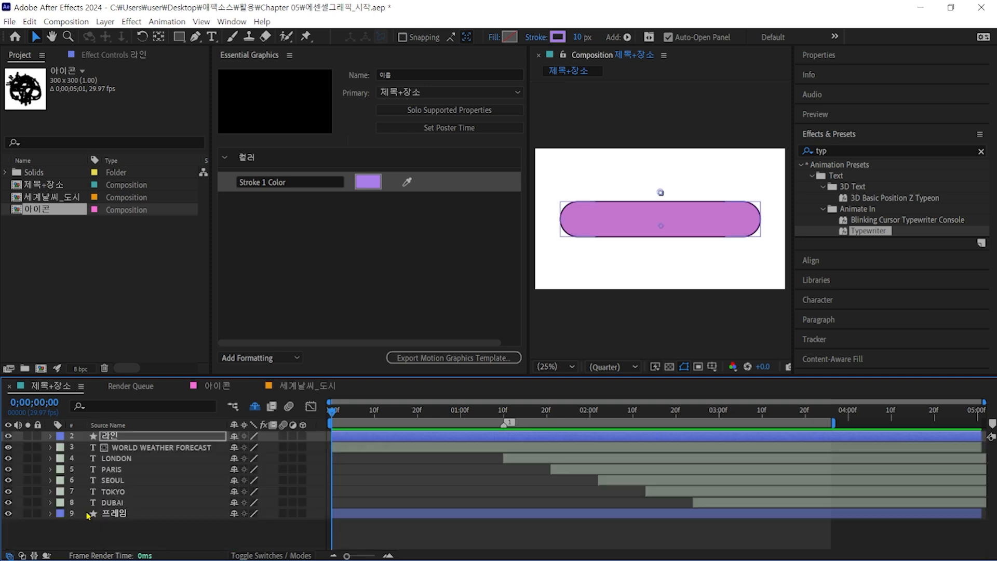
left_click(51, 515)
left_click(62, 526)
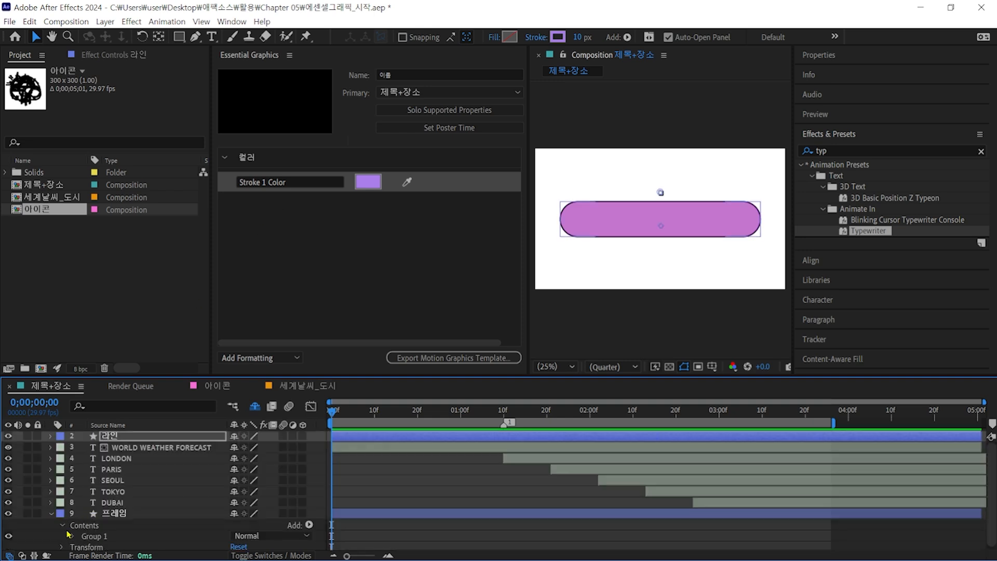
left_click(74, 535)
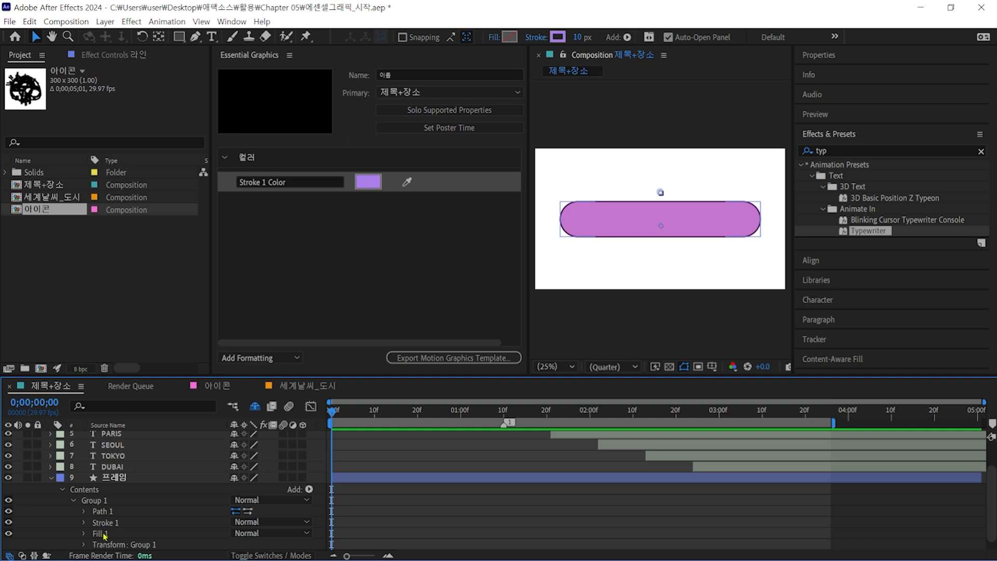
left_click(83, 522)
right_click(127, 461)
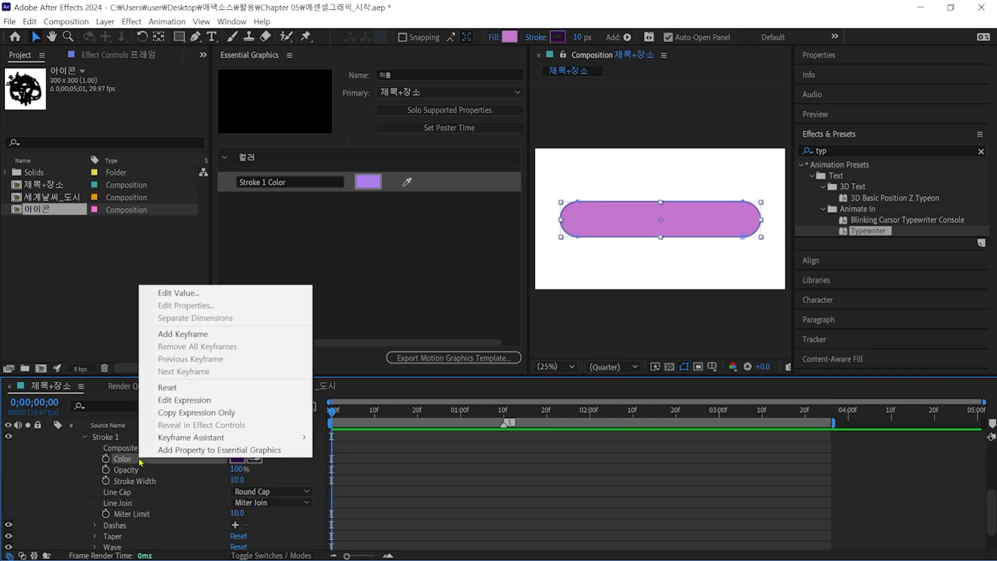
left_click(164, 450)
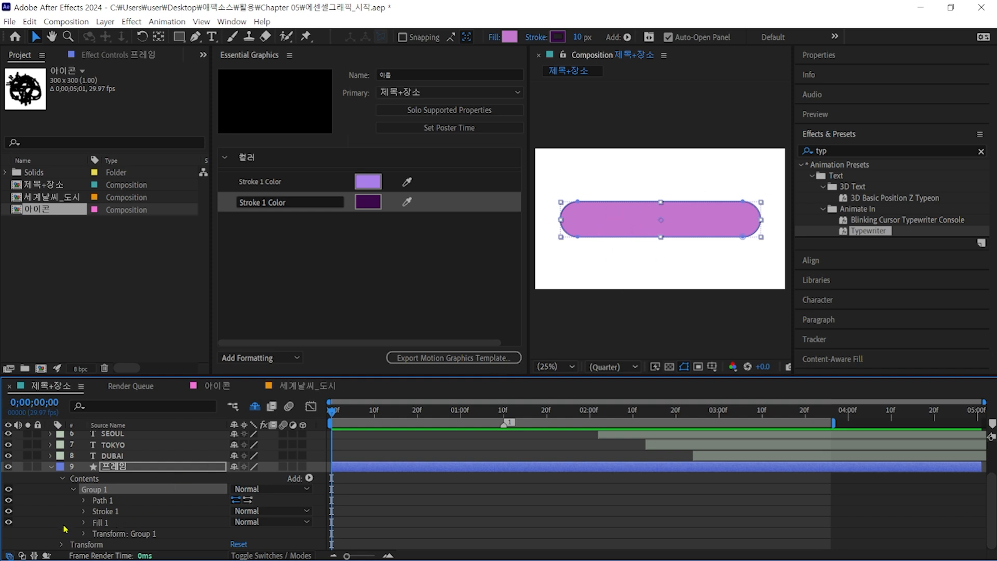
left_click(84, 523)
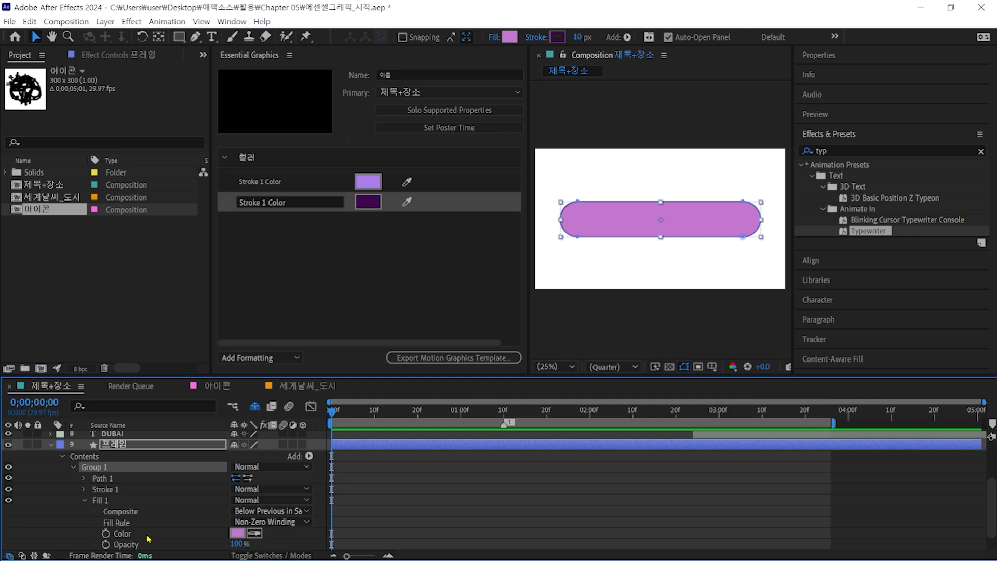
left_click_drag(148, 538, 314, 300)
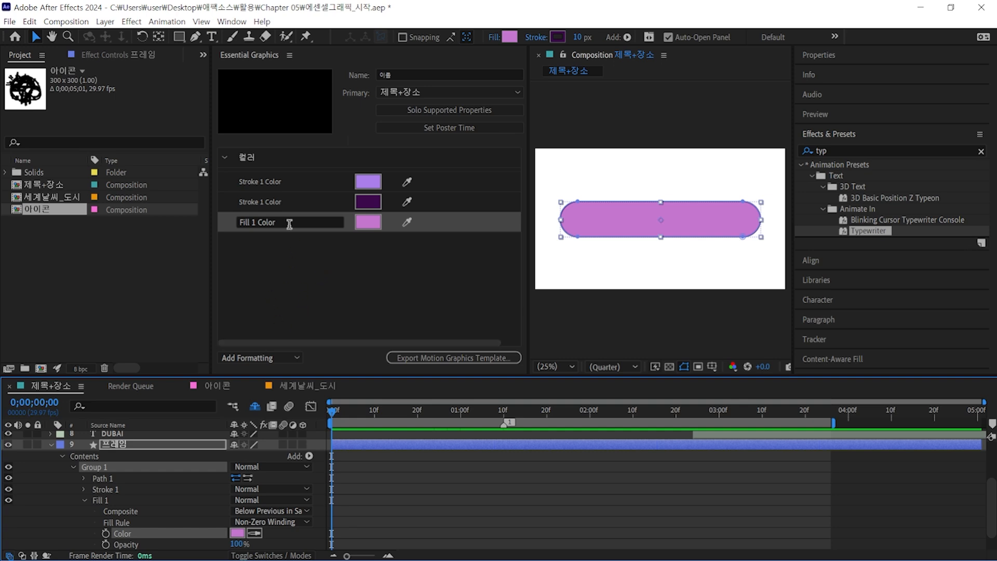
Step: Rename the three color properties 상단라인, 프레임라인 and 프레임채우기, in listed order
left_click(333, 183)
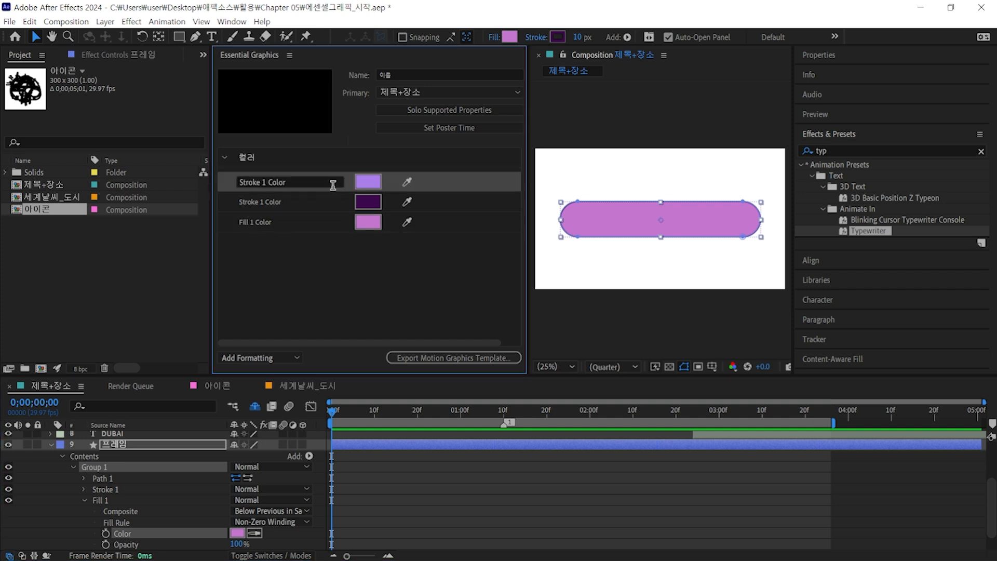
type("t상단라인")
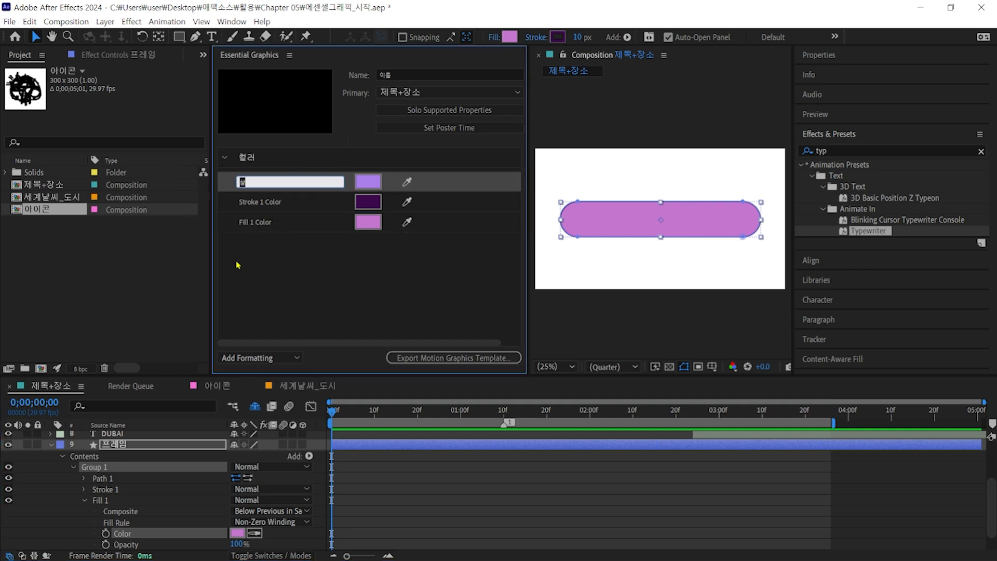
key("Tab")
type("프레임라인")
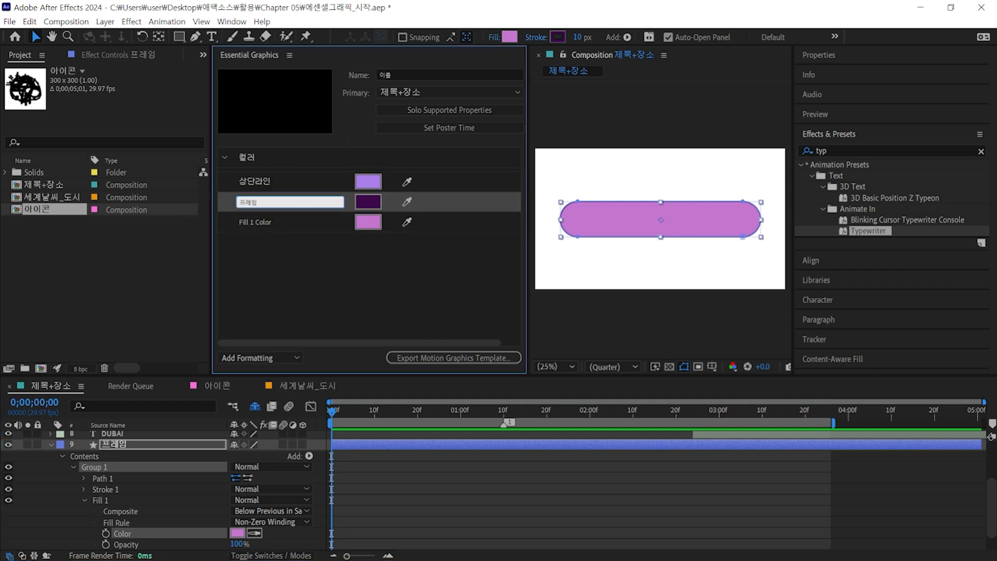
key("Tab")
type("프레임채우기")
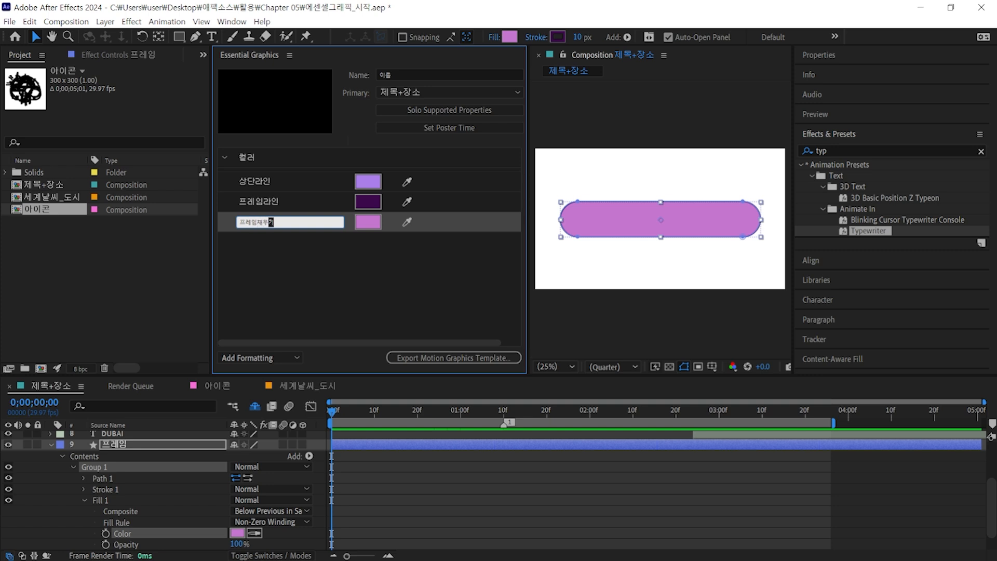
key("Return")
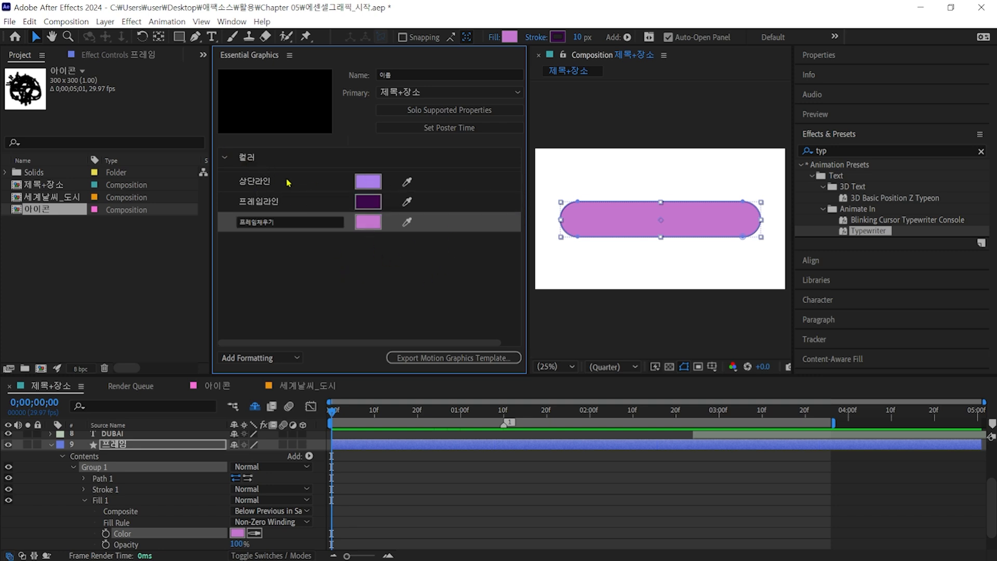
Step: Nest the 상단라인, 프레임라인 and 프레임채우기 properties in the 컬러 group and collapse the group
left_click_drag(287, 180, 284, 161)
left_click_drag(290, 203, 294, 171)
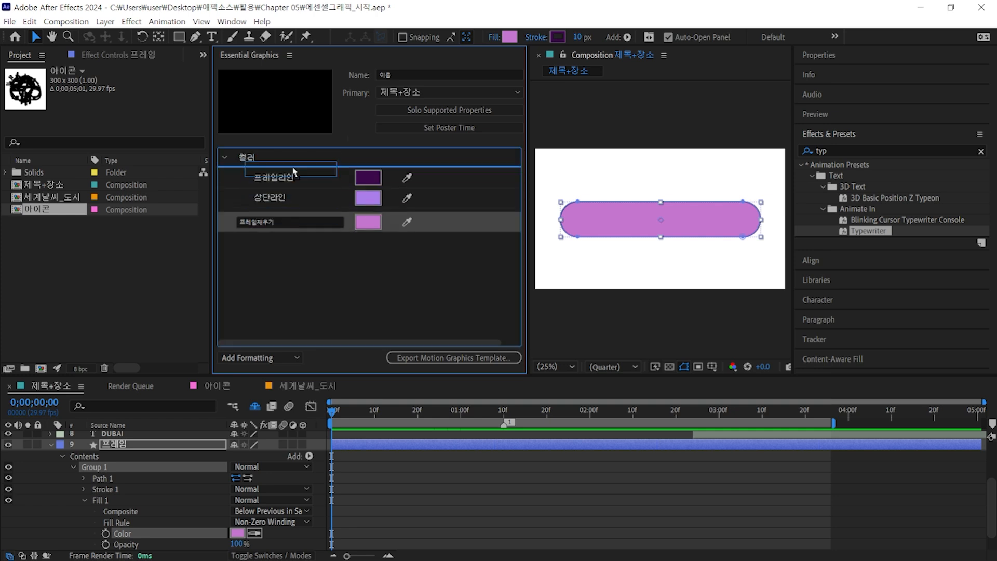
left_click(225, 158)
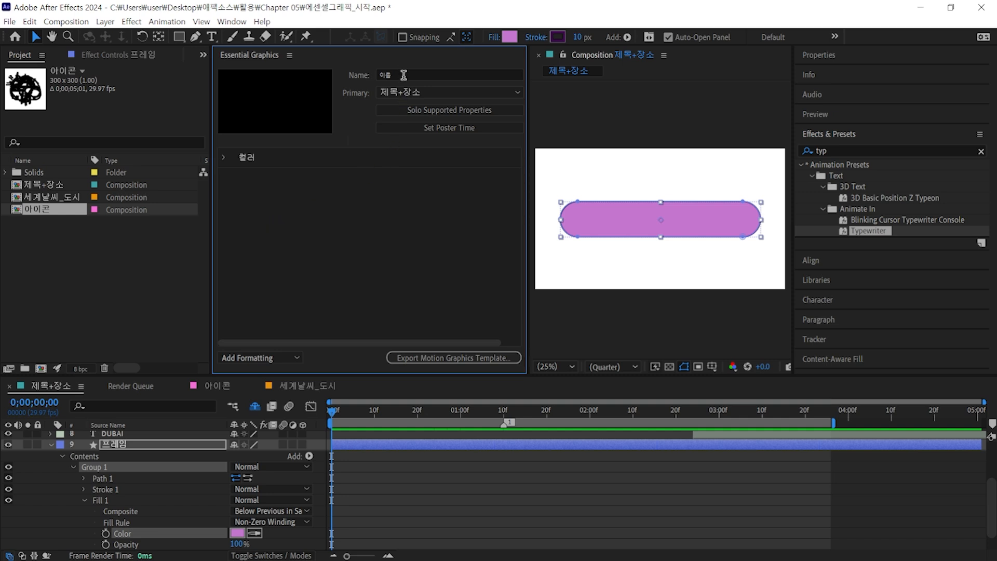
Step: Add a second property group to the template and name it 장소
left_click(256, 358)
left_click(256, 383)
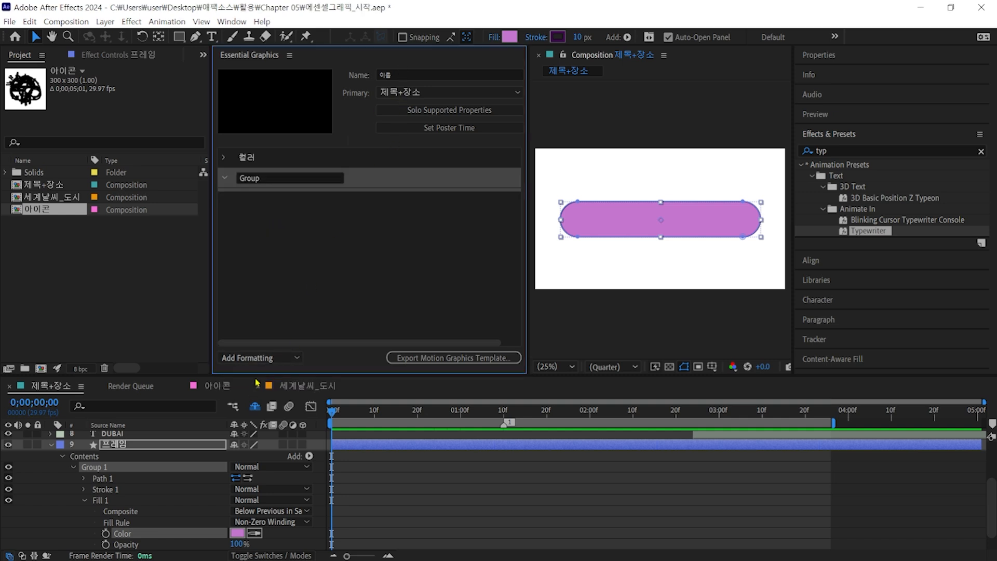
left_click(276, 176)
left_click_drag(276, 176, 190, 175)
type("장소")
Step: Collapse the 프레임 layer's properties and add the LONDON layer's Source Text to Essential Graphics
left_click(156, 438)
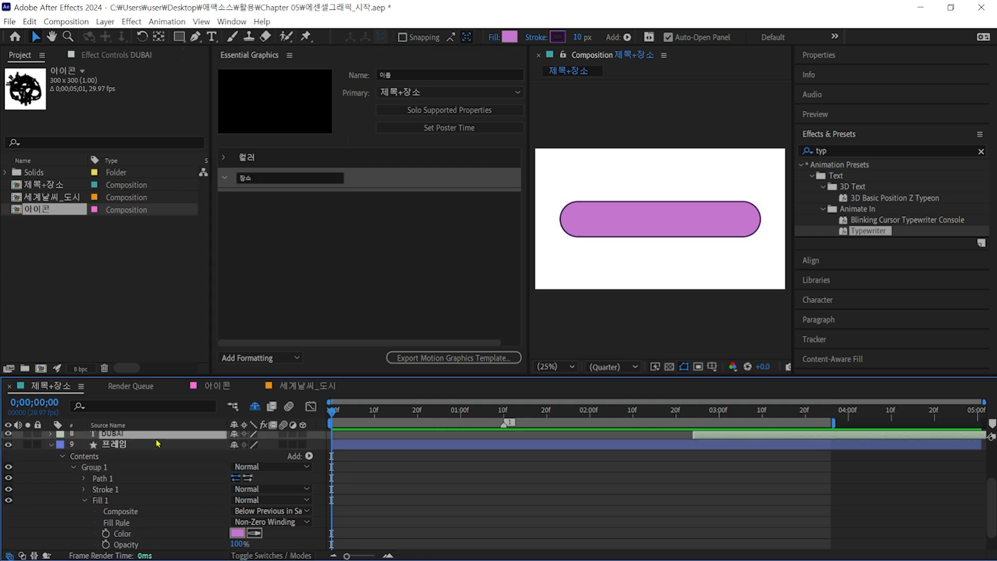
left_click(155, 442)
key("u")
left_click(133, 461)
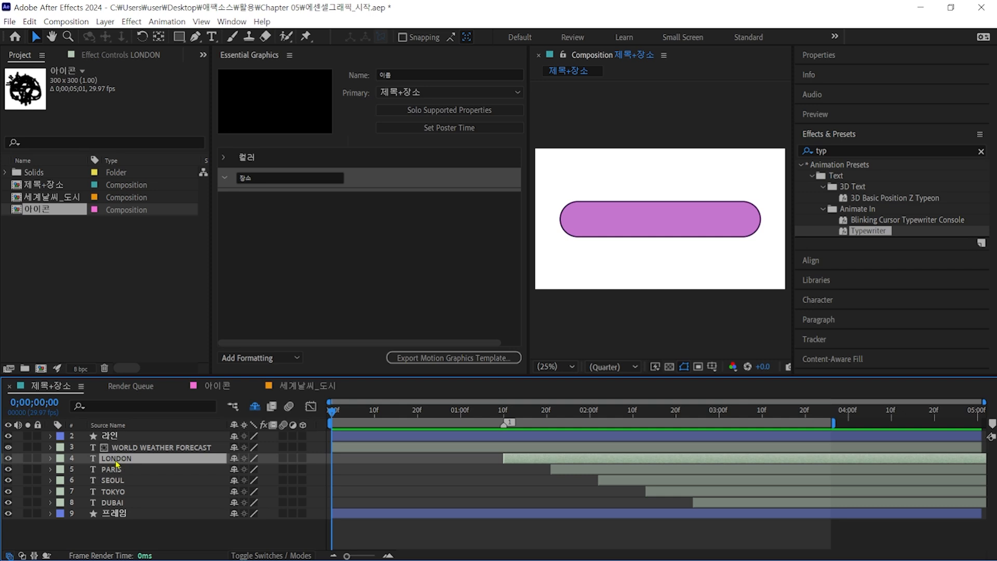
left_click(51, 459)
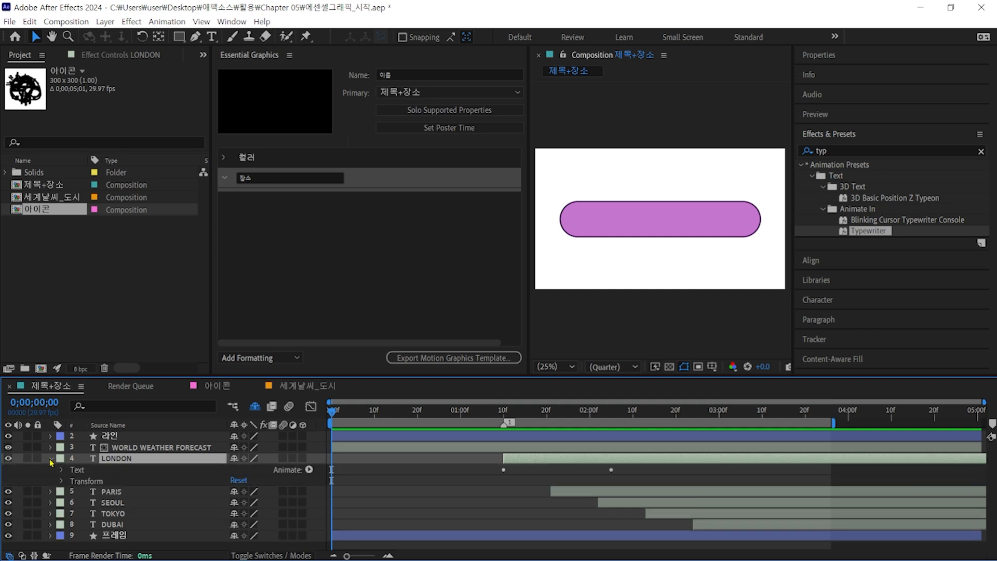
left_click(61, 470)
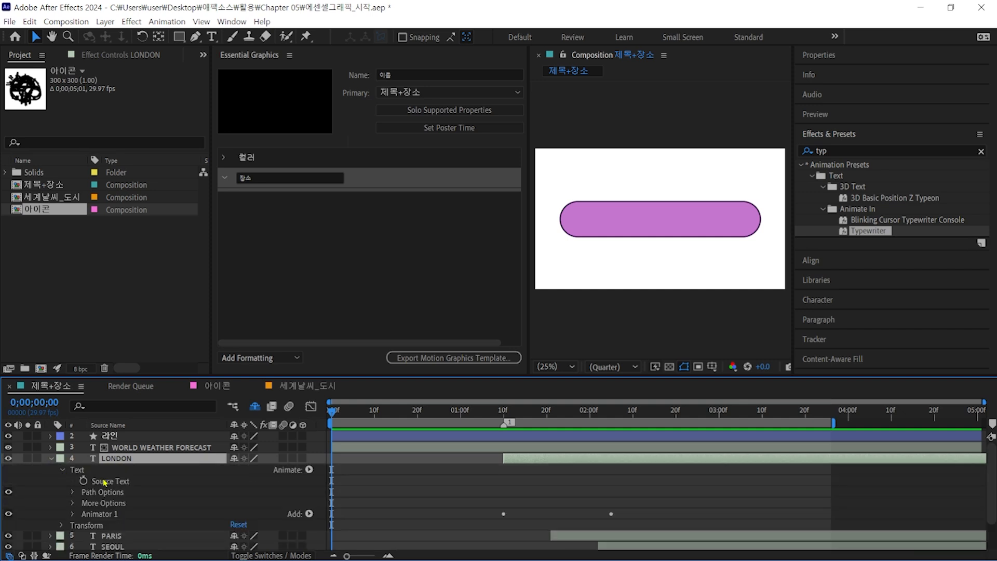
left_click_drag(105, 482, 280, 267)
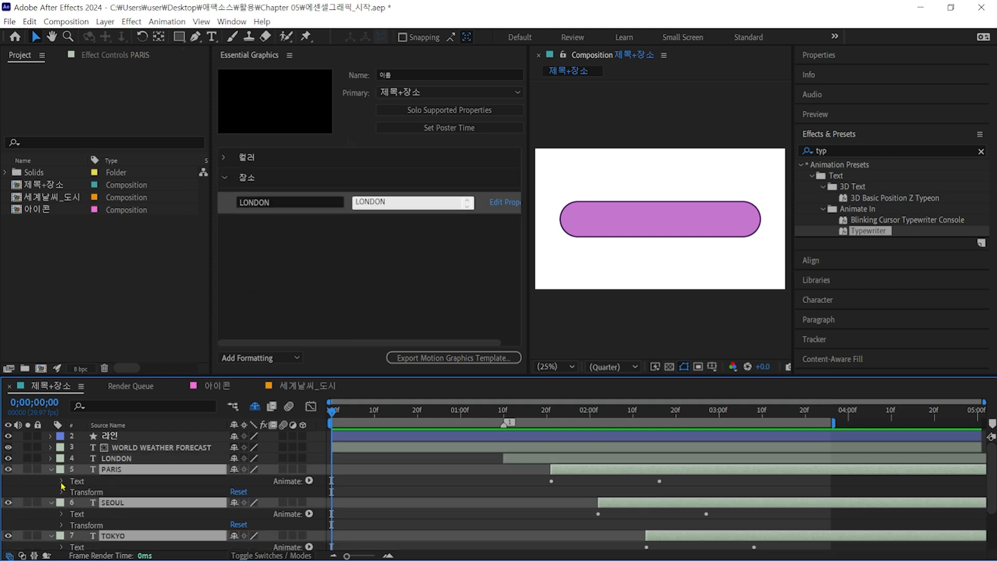
Step: Add the Source Text of the PARIS and SEOUL layers to Essential Graphics
left_click(62, 482)
left_click_drag(117, 495, 306, 298)
scroll(156, 494, "down", 3)
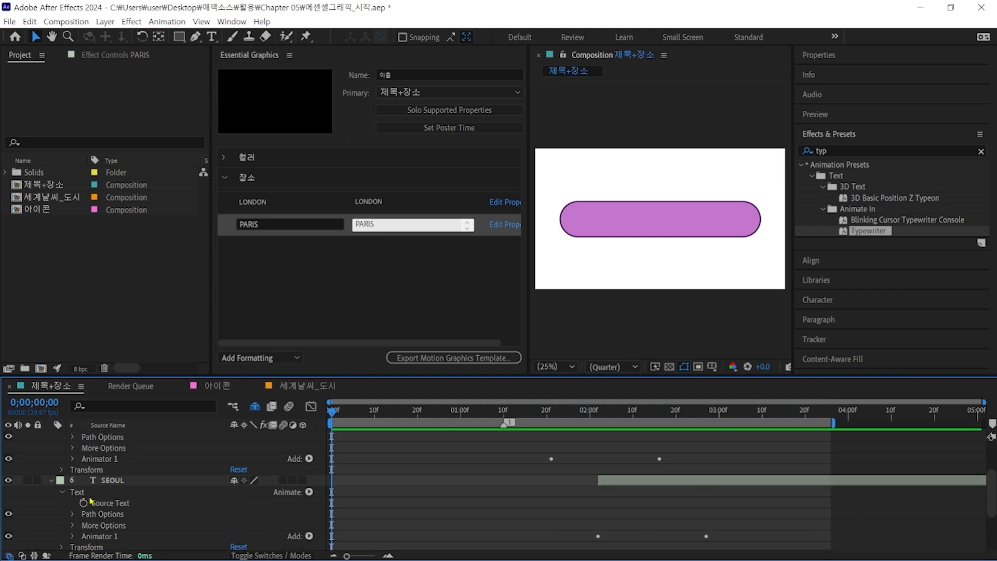
left_click_drag(110, 502, 296, 307)
Step: Add the Source Text of the TOKYO and DUBAI layers to Essential Graphics
scroll(114, 494, "down", 3)
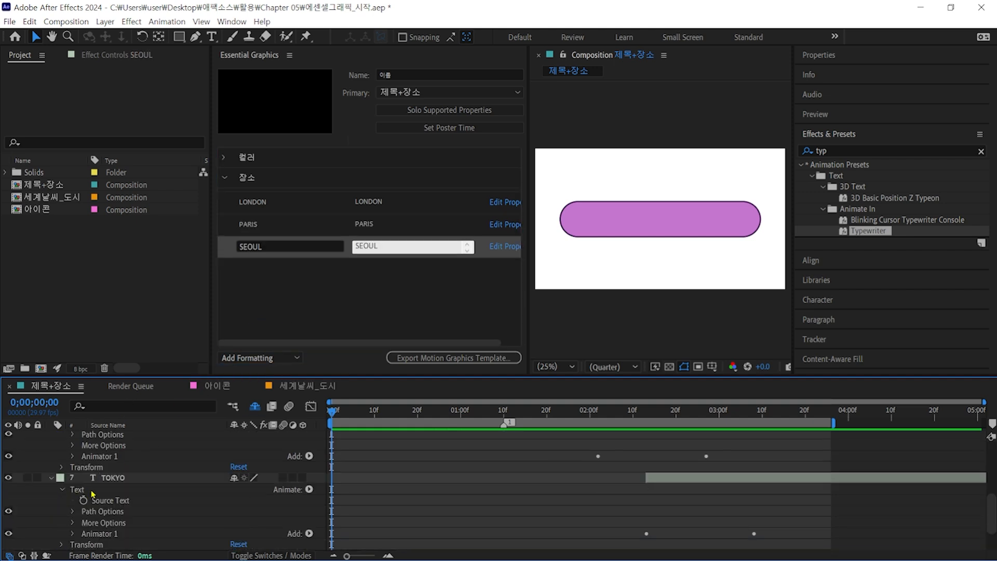
left_click_drag(110, 500, 280, 312)
scroll(151, 457, "down", 3)
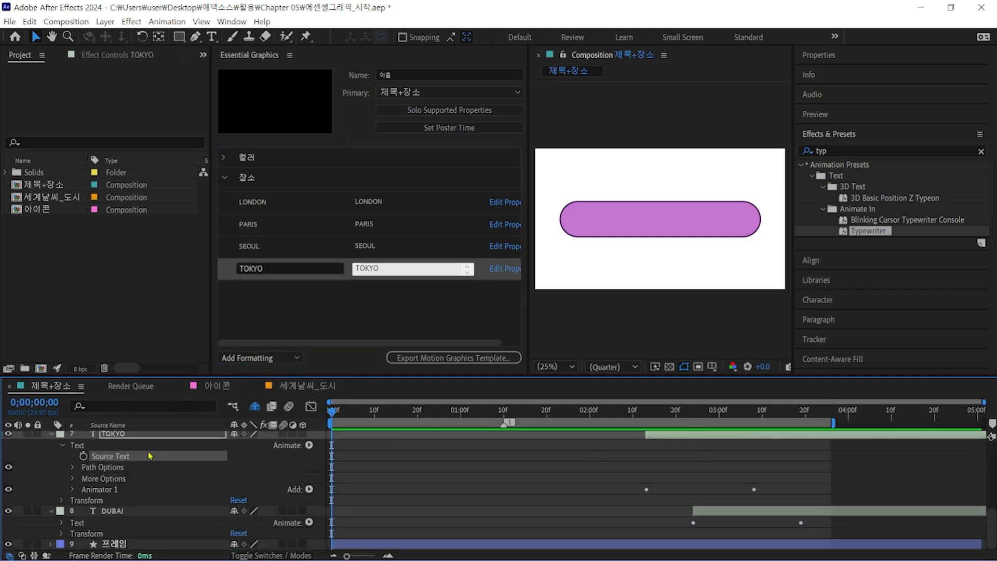
left_click(61, 522)
scroll(64, 527, "down", 1)
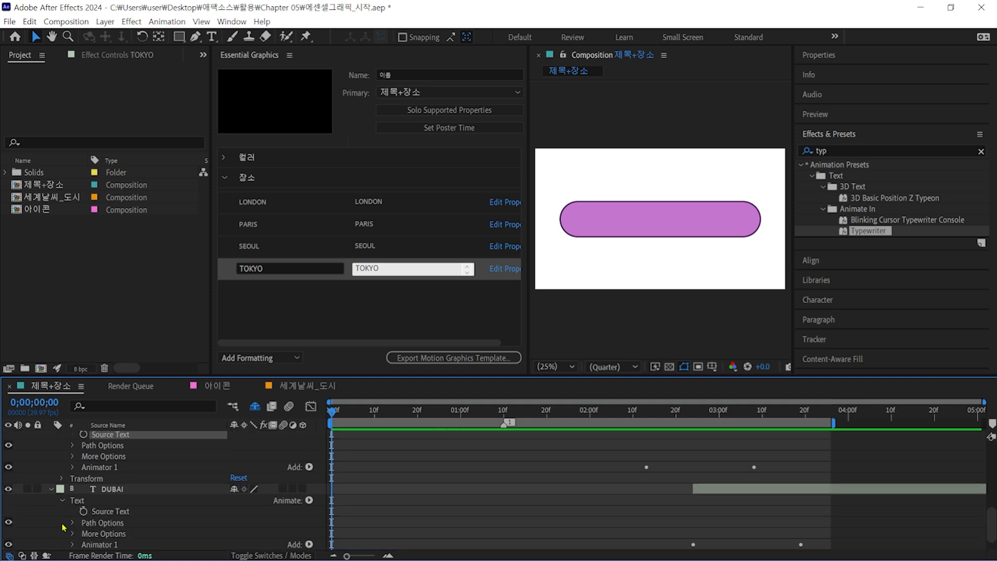
left_click_drag(106, 513, 304, 321)
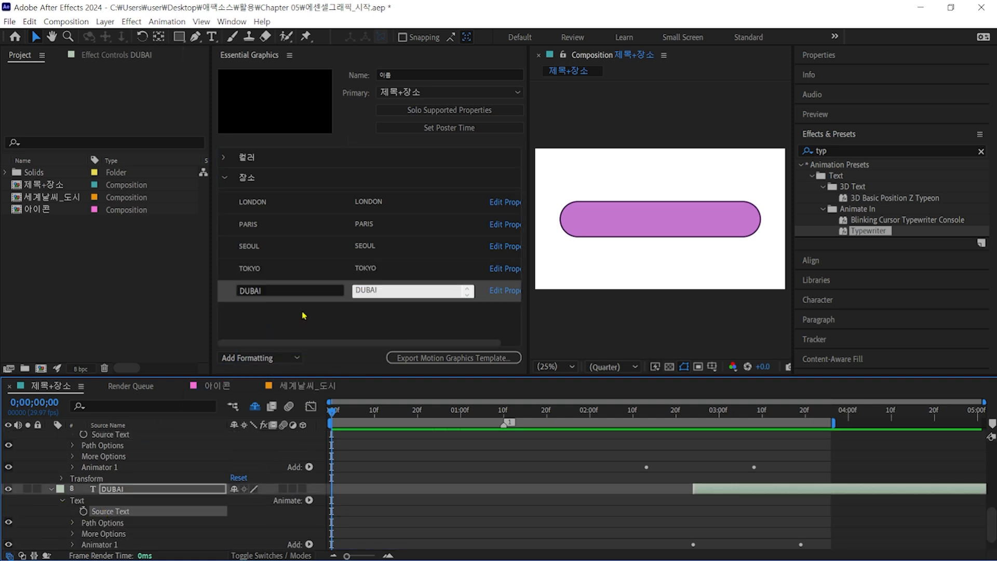
Step: Nest the five city text properties, LONDON through DUBAI, in the 장소 group and collapse the group
left_click(271, 205)
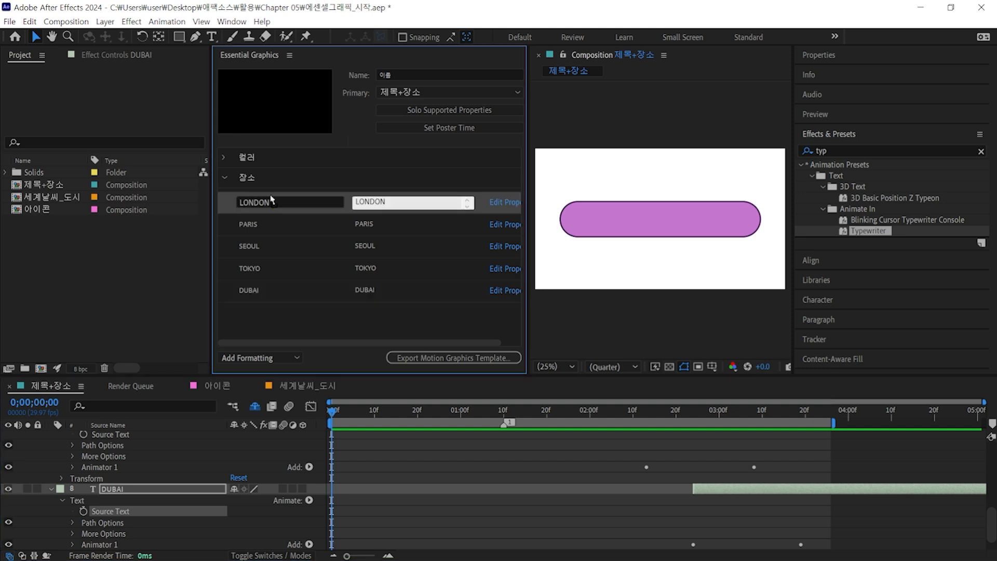
left_click_drag(258, 228, 268, 197)
left_click_drag(261, 243, 271, 194)
left_click_drag(258, 270, 274, 191)
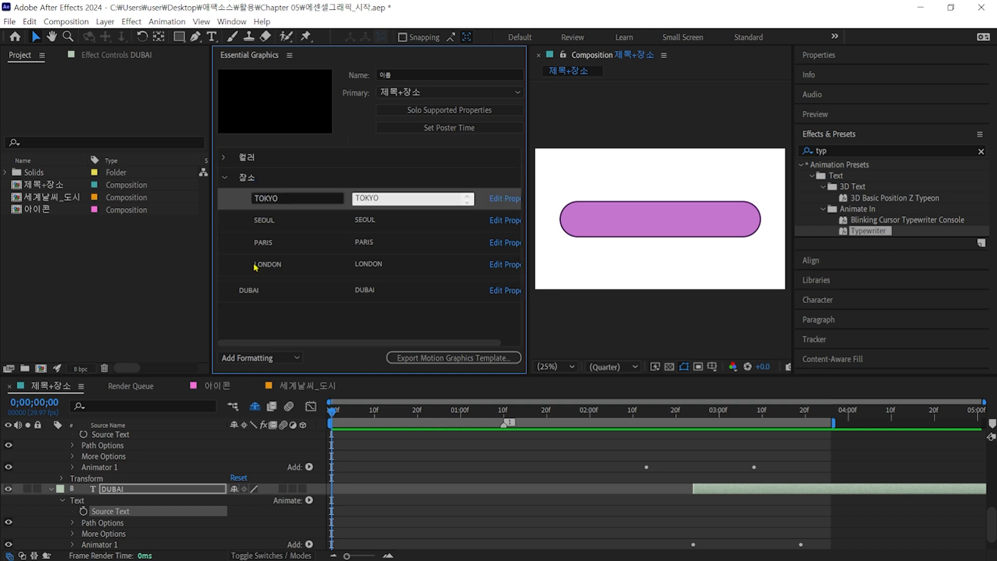
left_click_drag(256, 292, 274, 186)
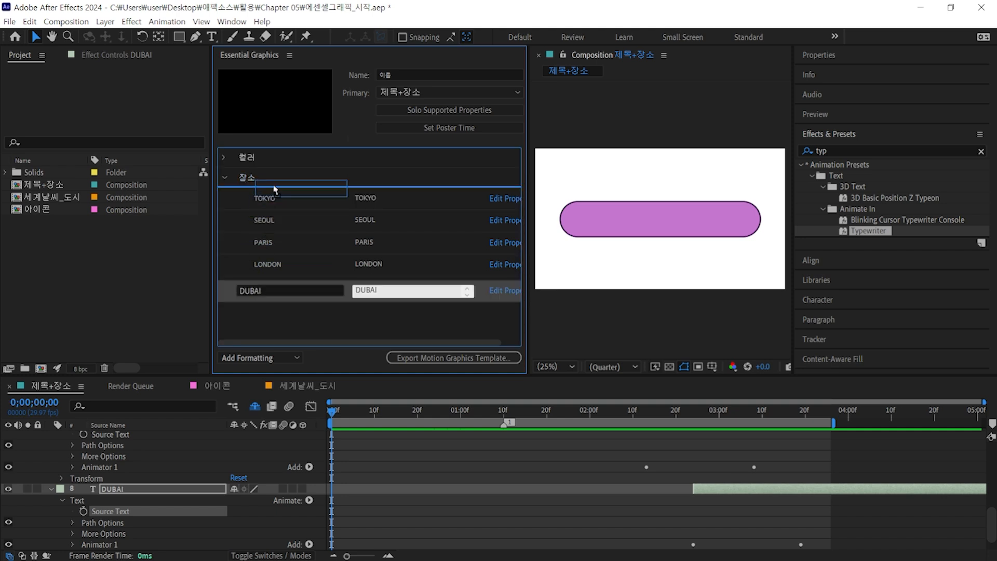
left_click(224, 180)
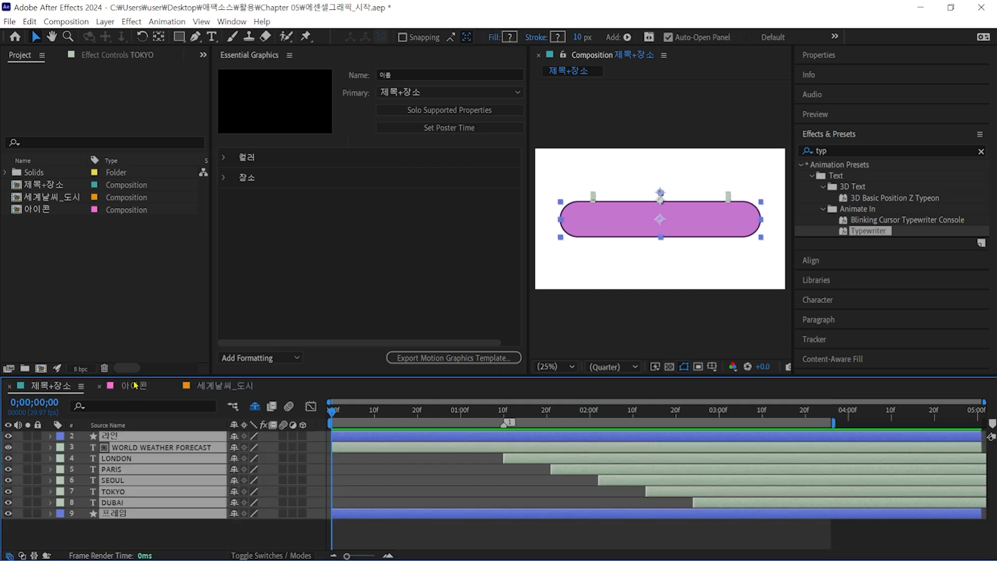
Step: Open the 아이콘 composition and hide the grid over its icons
left_click(134, 386)
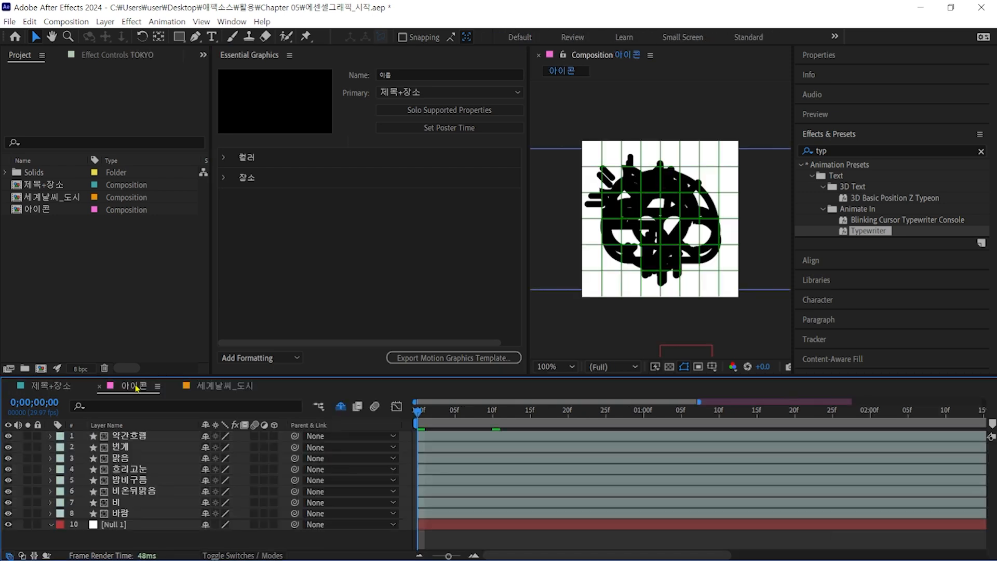
left_click(612, 317)
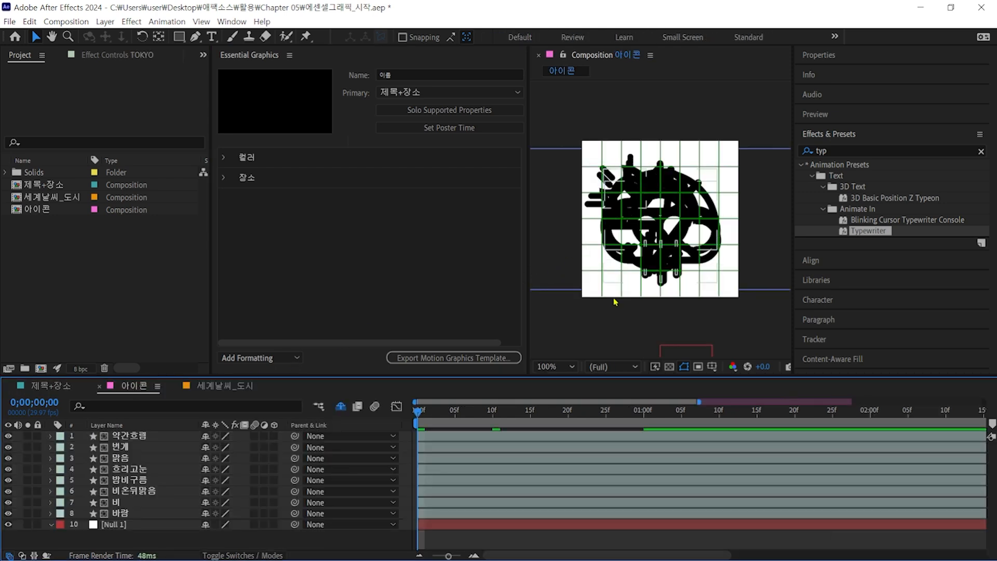
left_click(612, 320)
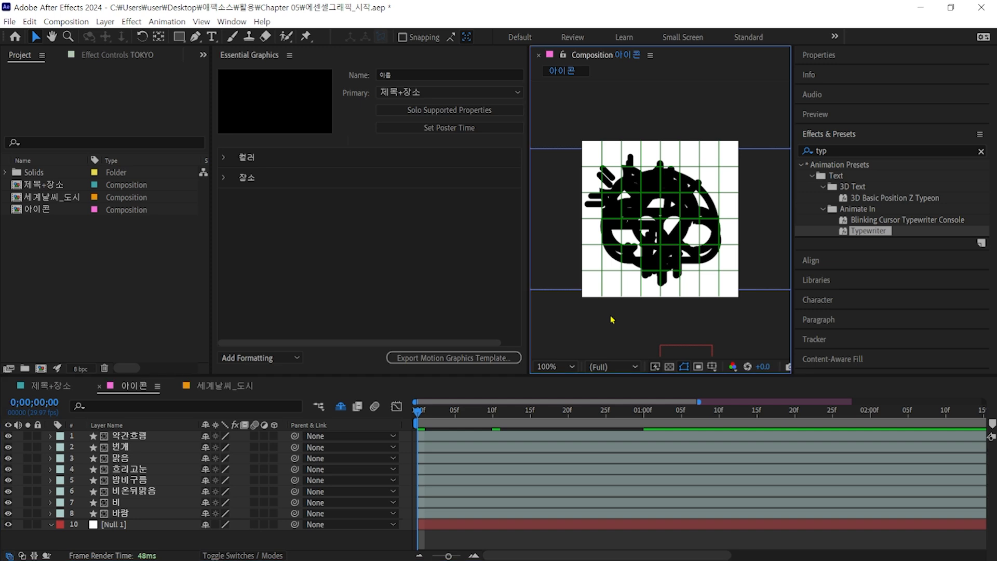
key("ctrl+apostrophe")
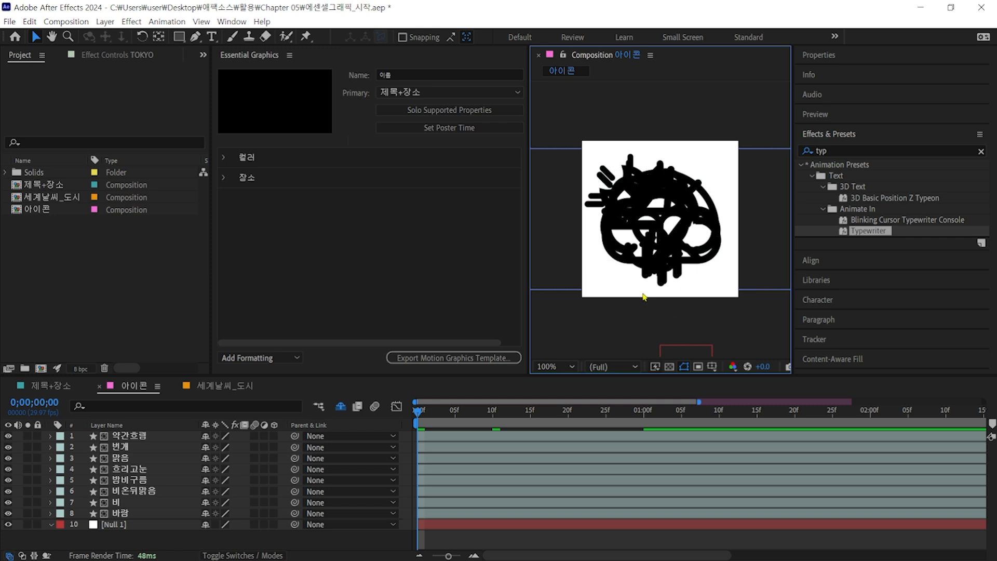
Step: Solo the 약간흐림, 번개 and 맑음 layers one at a time to examine each weather icon
left_click(28, 436)
left_click(28, 436)
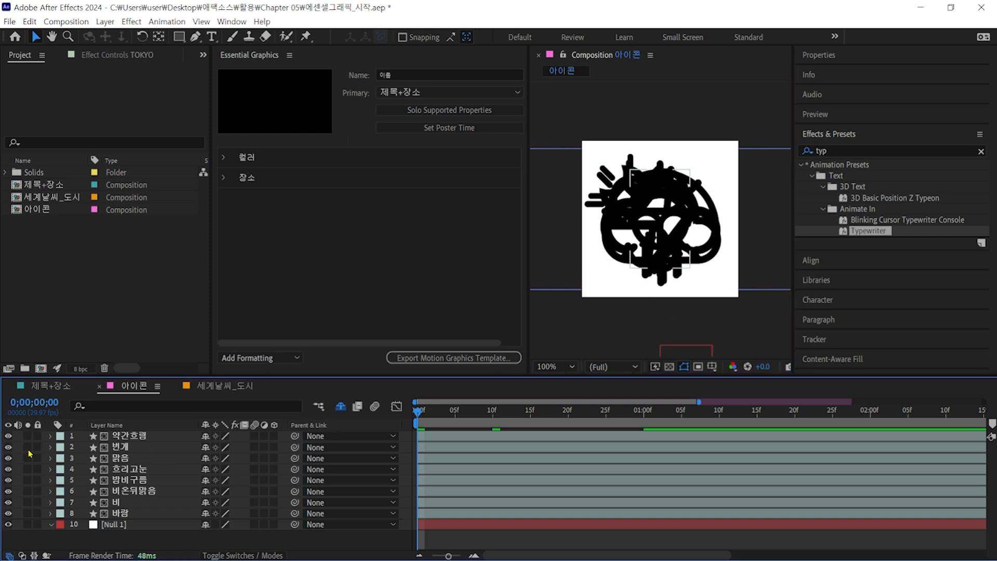
left_click(29, 447)
left_click(29, 447)
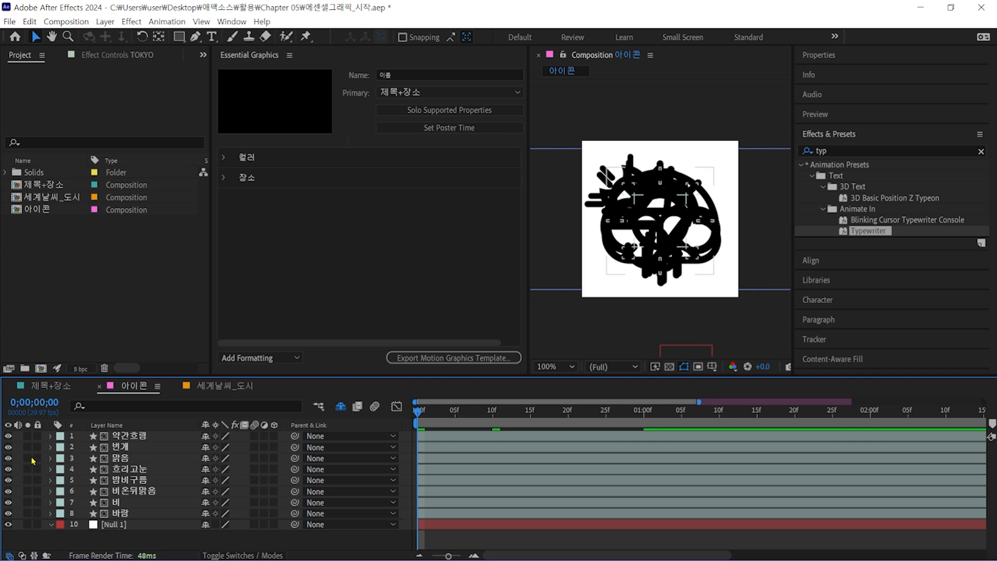
left_click(29, 458)
left_click(29, 458)
Step: Preview the 아이콘 composition with the Null 1 layer selected, then return to the first frame
left_click(124, 530)
left_click(126, 528)
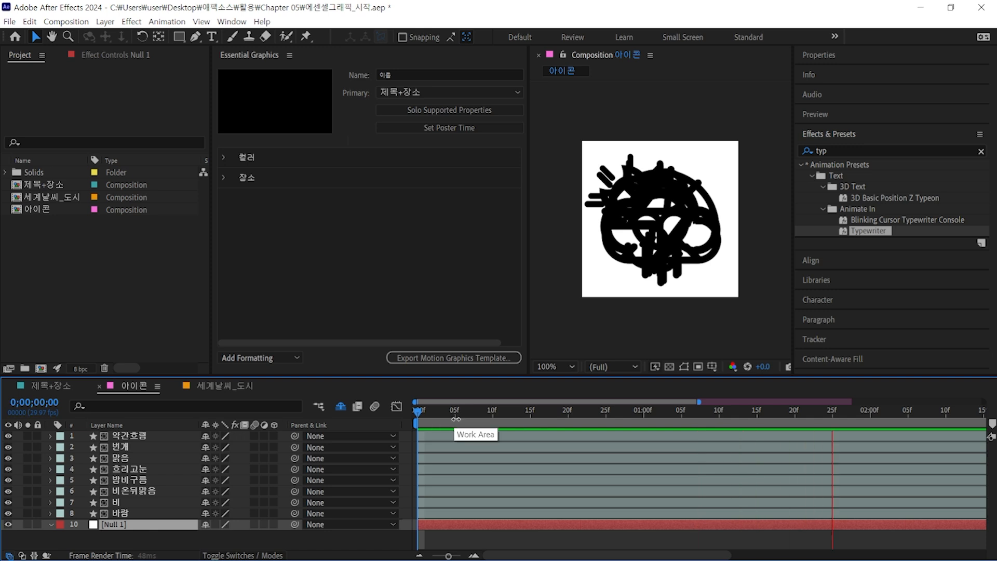
key("space")
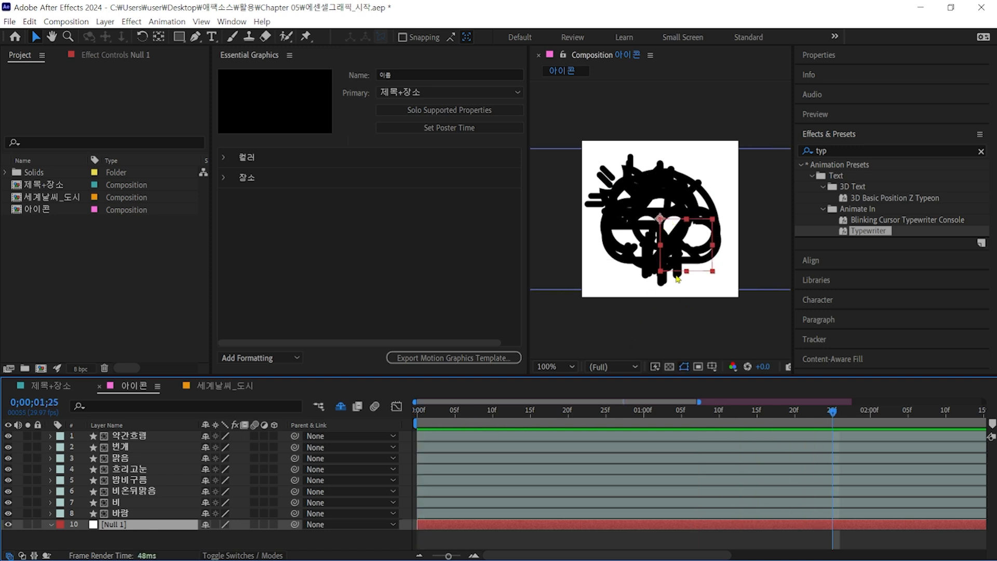
key("Home")
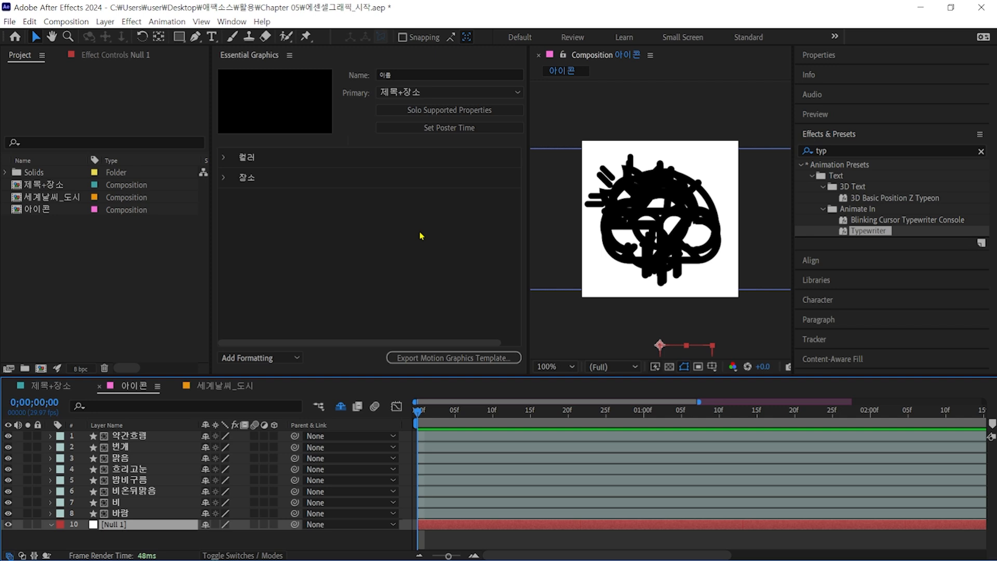
Step: Name the 제목+장소 template 날씨 and switch the Essential Graphics primary composition to 아이콘
left_click(405, 75)
type("날씨")
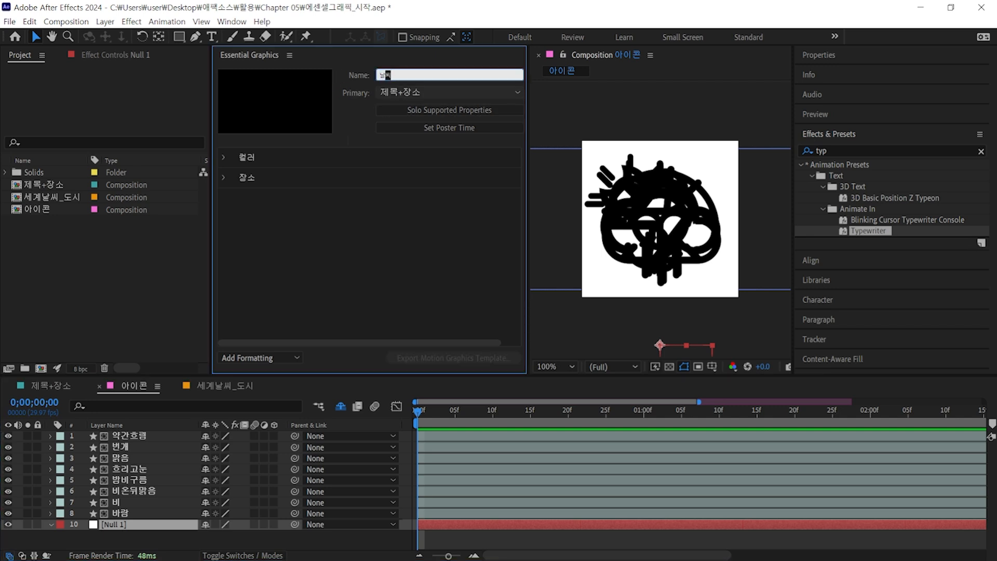
left_click(415, 93)
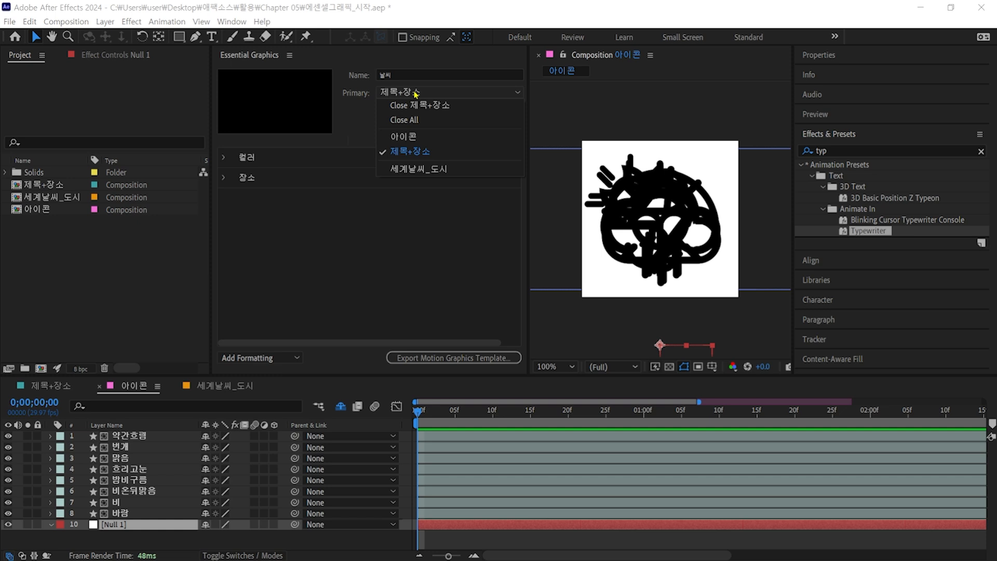
left_click(421, 137)
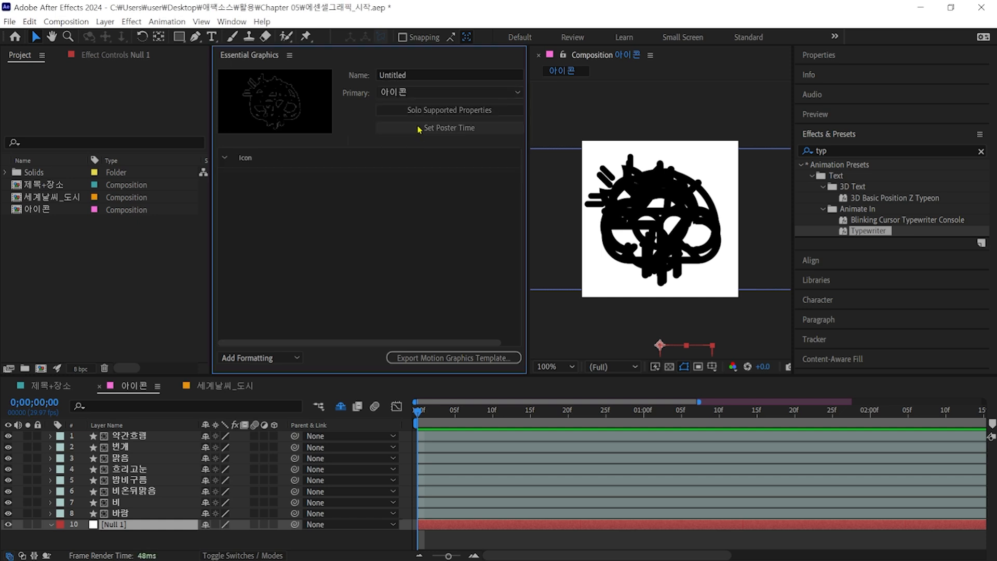
Step: Try applying the Dropdown Menu Control effect to the Null 1 layer and undo it
left_click(144, 527)
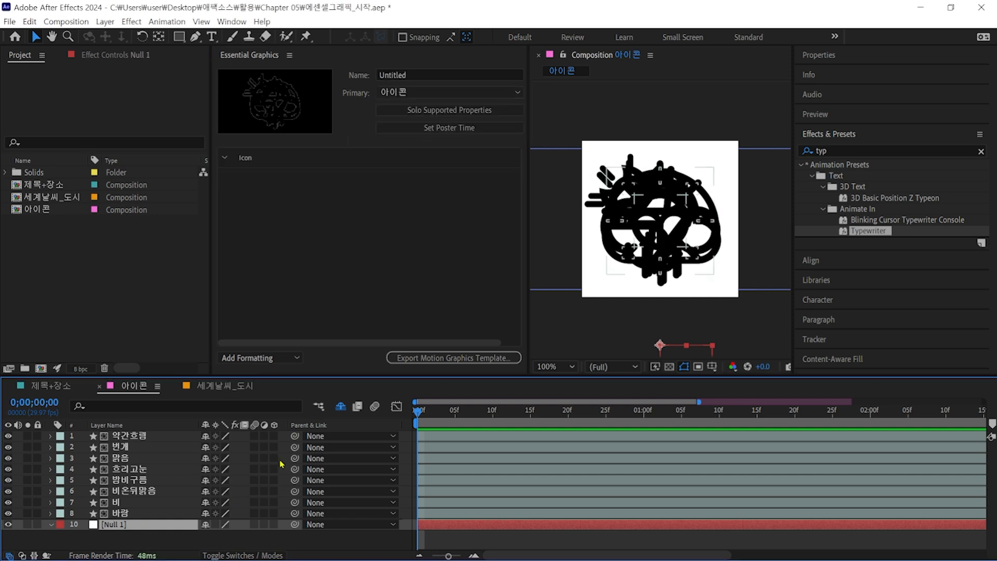
left_click(980, 151)
left_click(944, 150)
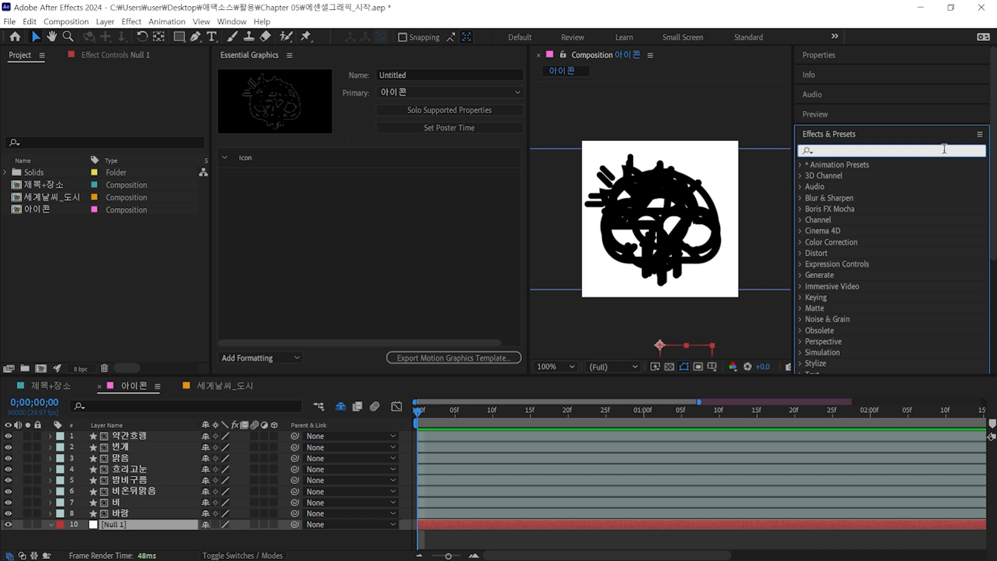
type("drop")
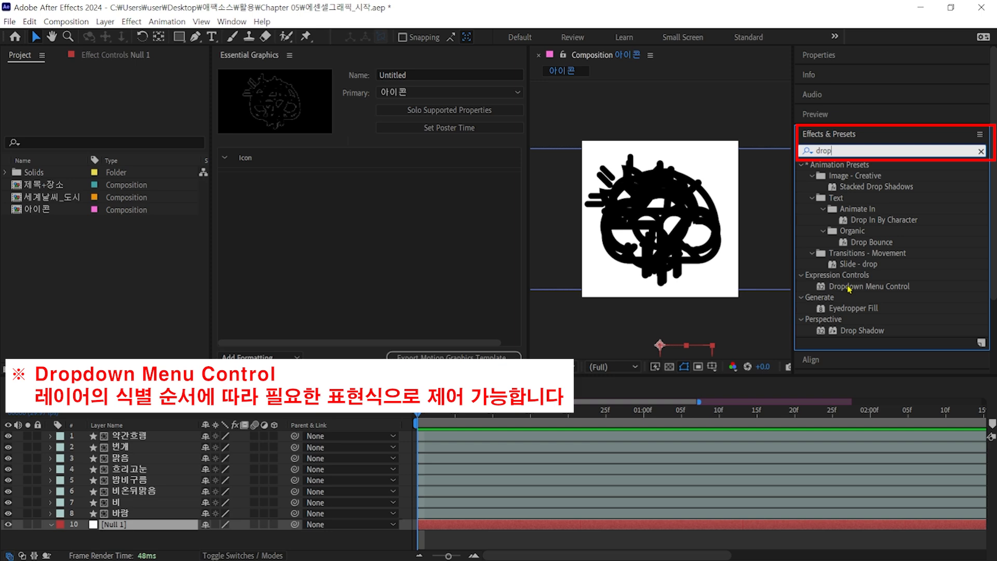
double_click(850, 286)
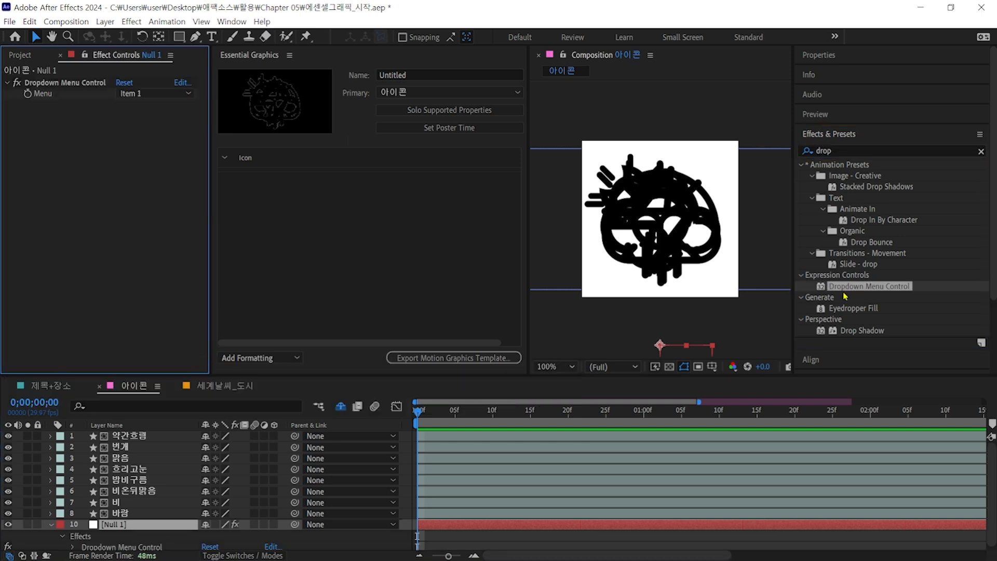
key("ctrl+z")
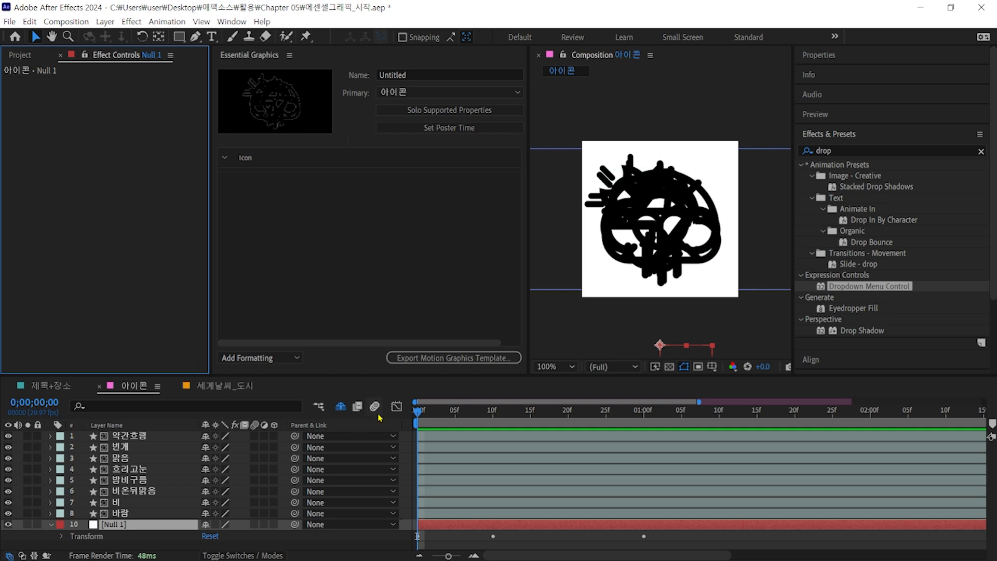
Step: Reveal the Null 1 layer's keyframed properties and parent all eight icon layers, 약간흐림 through 바람, to Null 1
left_click(112, 527)
key("u")
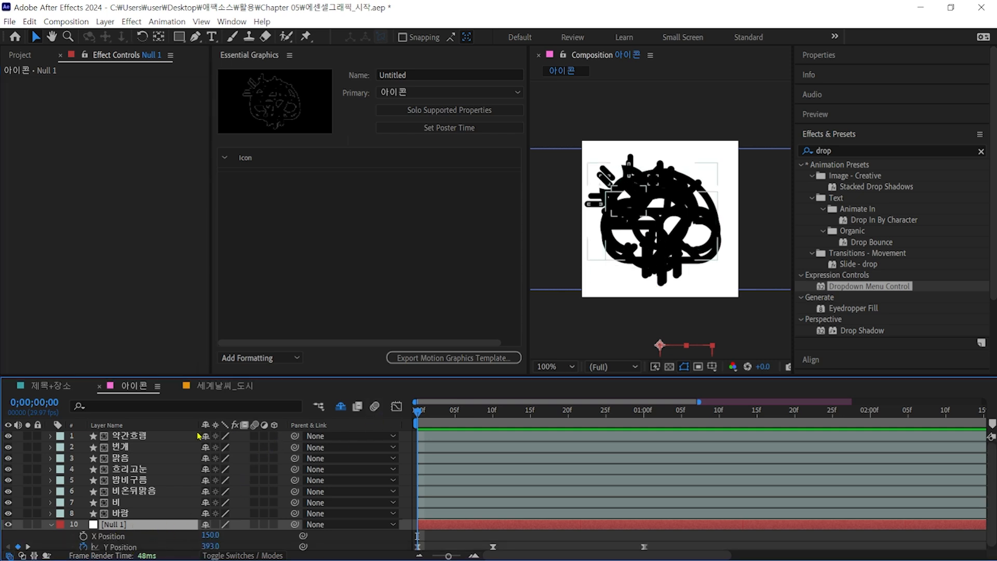
left_click(125, 440)
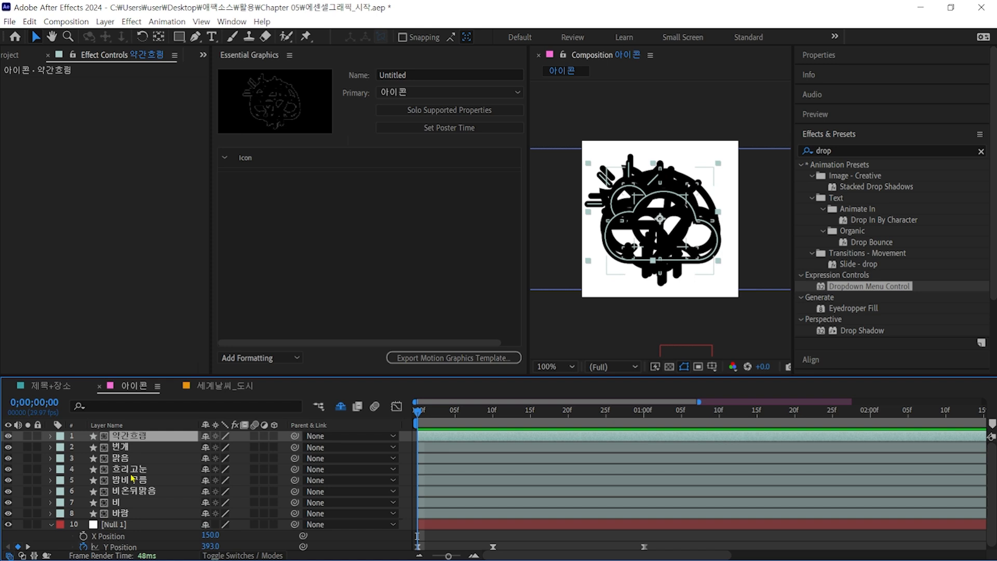
left_click(124, 514, "shift")
left_click_drag(294, 491, 132, 549)
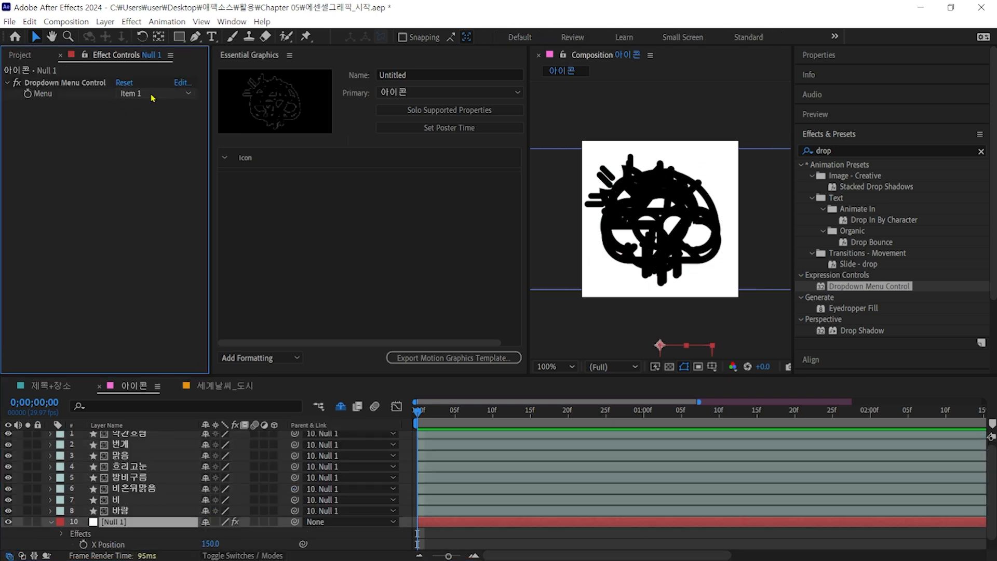
Step: Edit the Dropdown Menu Control on Null 1 and add five items, Item 4 through Item 8
left_click(180, 83)
left_click(556, 214)
left_click(556, 214)
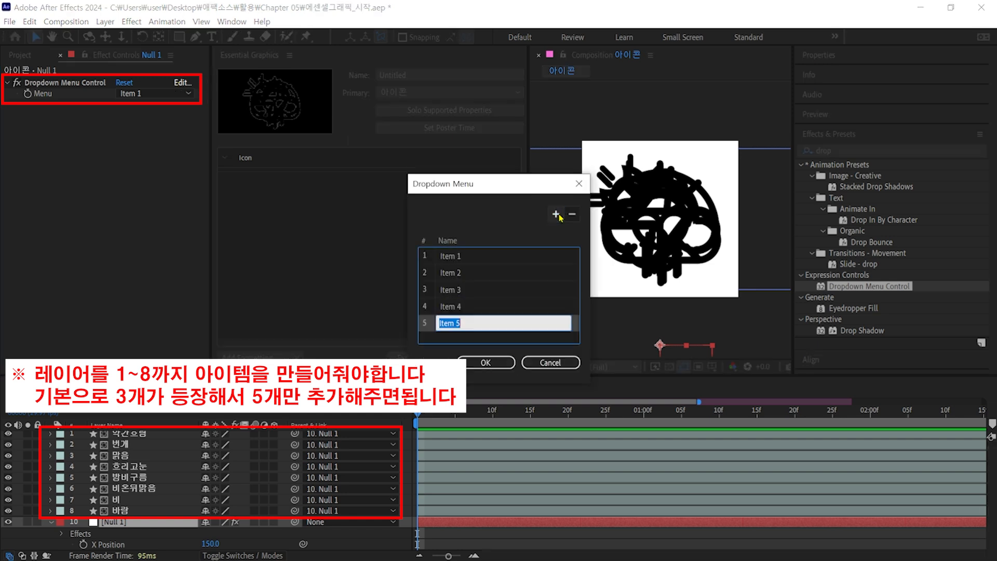
left_click(556, 214)
left_click(555, 214)
left_click(556, 214)
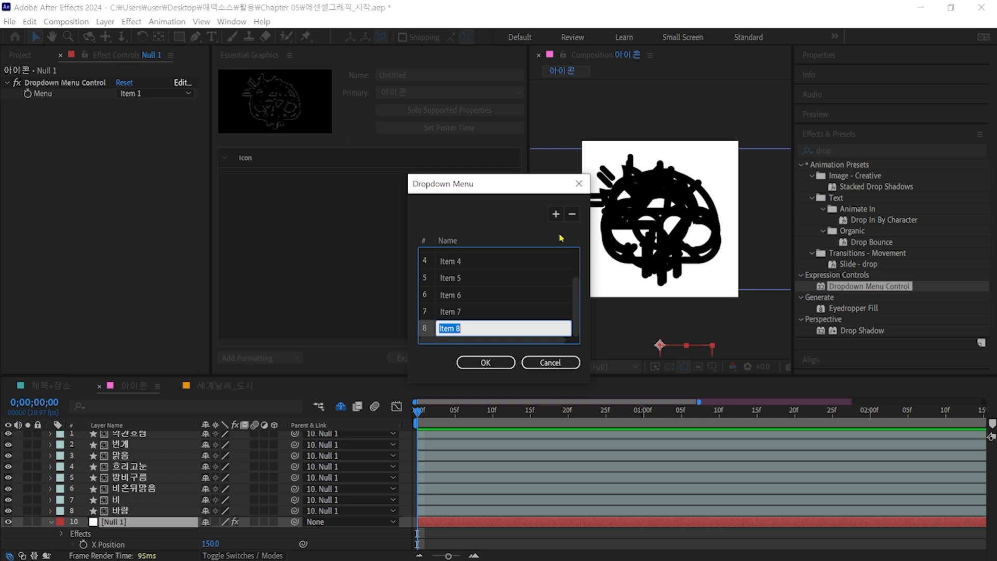
Step: Rename the first four dropdown items as 약간흐림, 번개, 맑음 and 흐리고눈
left_click(464, 277)
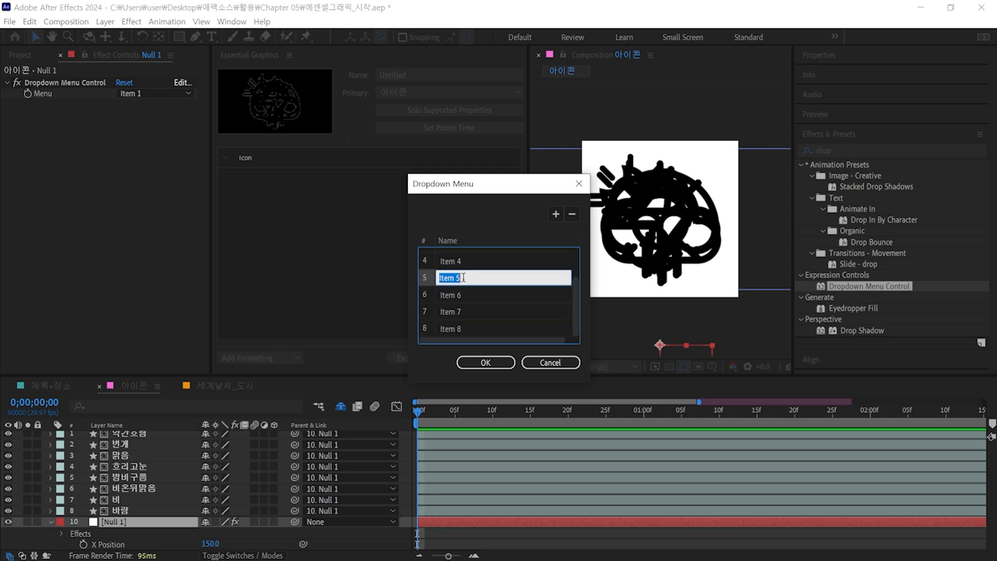
scroll(464, 283, "up", 3)
left_click(461, 254)
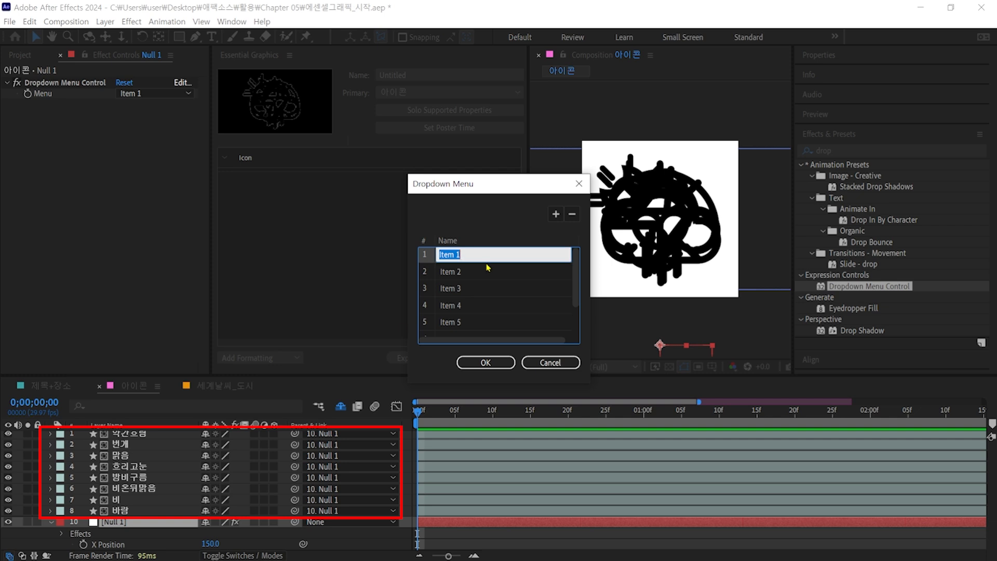
type("d")
key("BackSpace")
type("약간흐림")
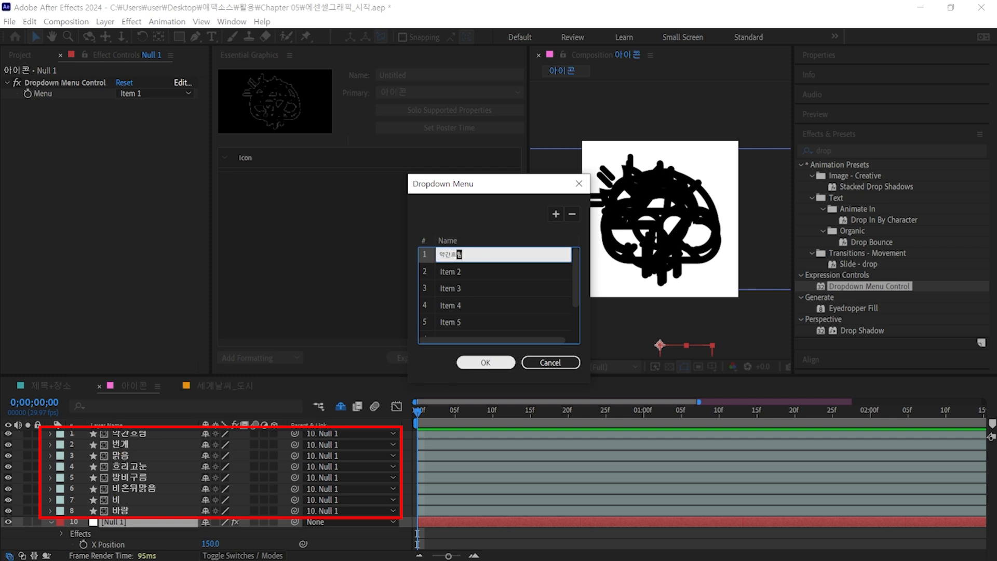
left_click(455, 268)
type("ㅂ번개")
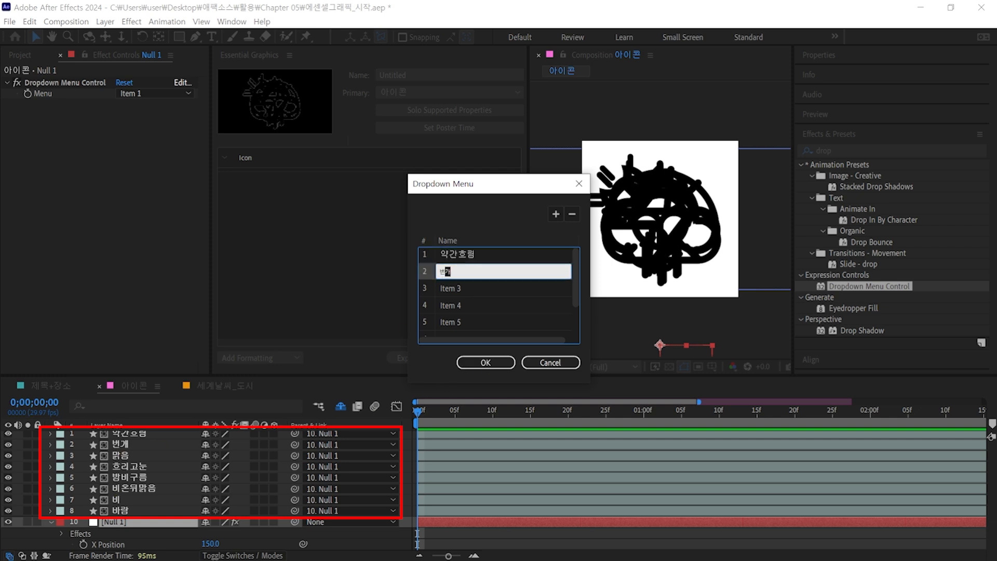
key("Tab")
type("맑음")
key("Tab")
type("흐리고눈")
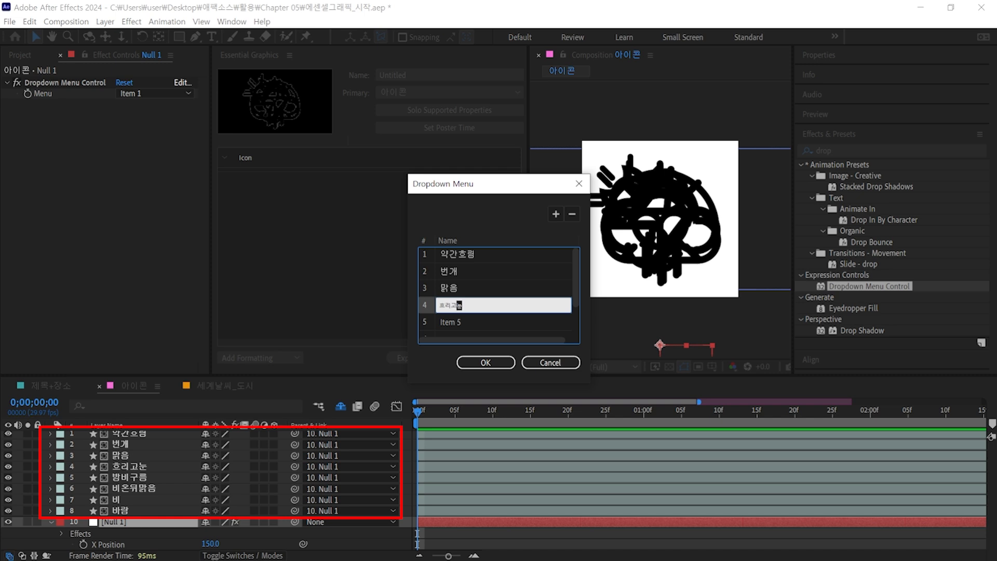
Step: Rename dropdown items 5 to 8 as 밤비구름, 비온뒤맑음, 비 and 바람, and confirm the menu
key("Tab")
type("방비구름")
key("Tab")
type("비온뒤맑음")
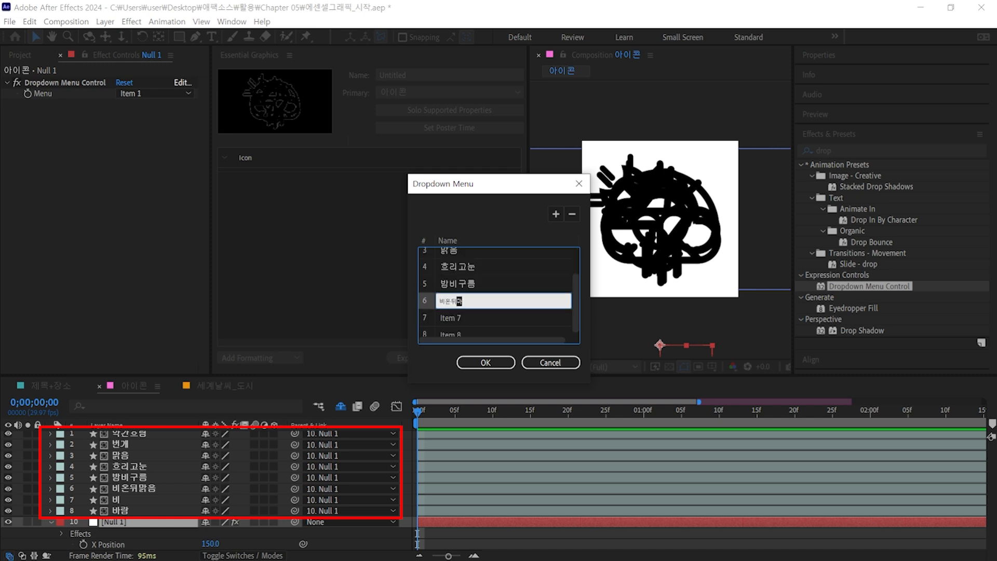
key("Tab")
type("비")
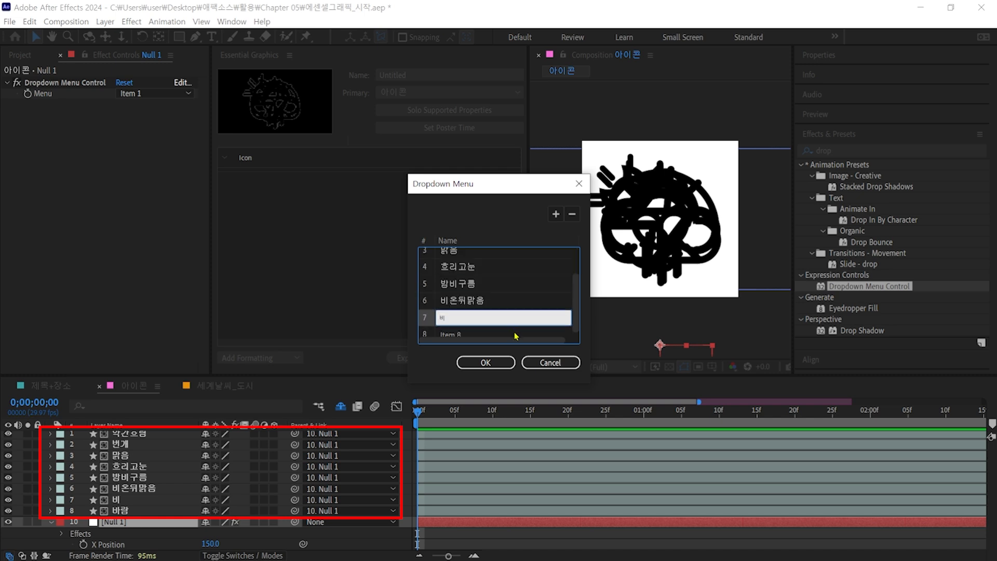
key("Tab")
type("바람")
key("Return")
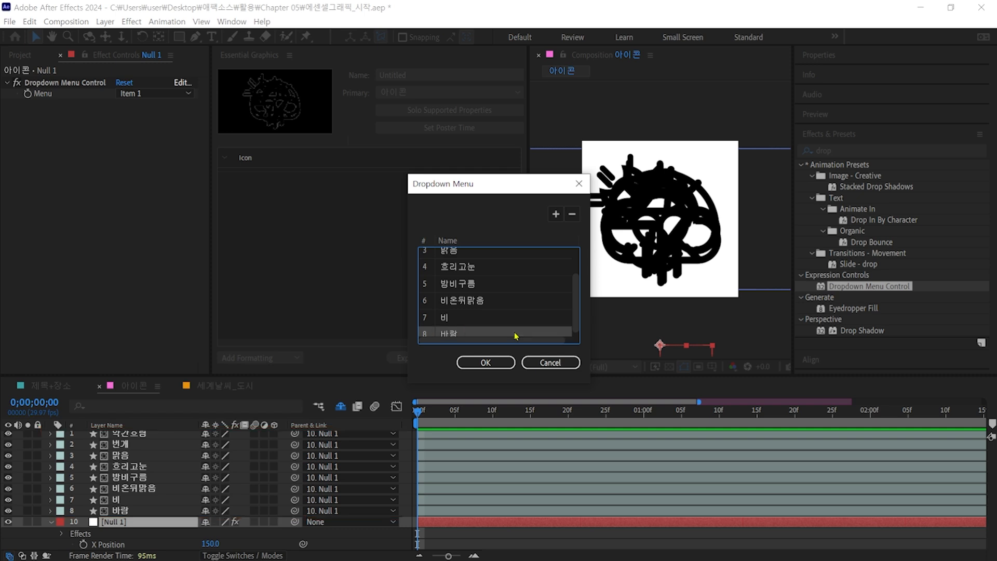
left_click(505, 362)
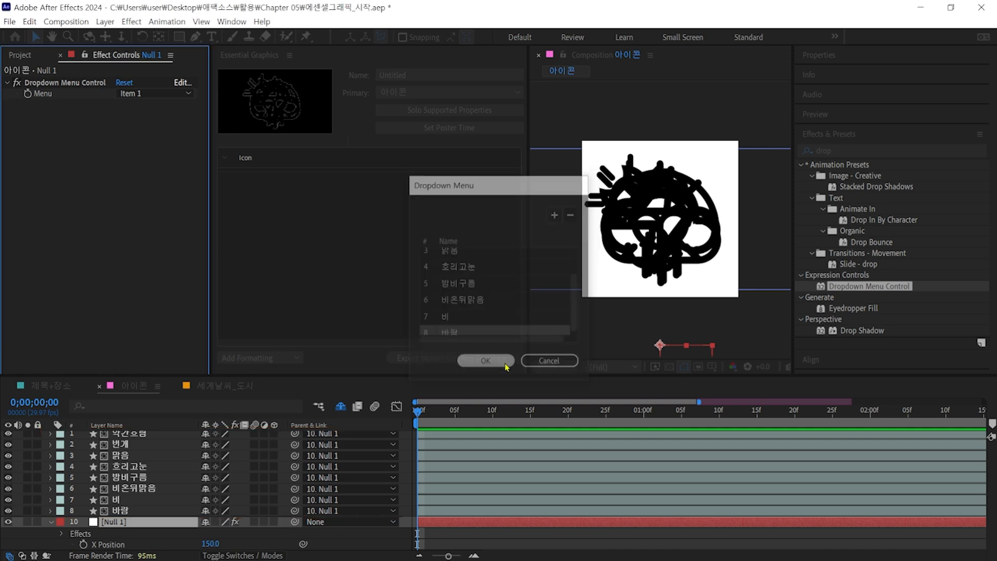
Step: Lock the Effect Controls to Null 1 and start an expression on the 약간흐림 layer's Opacity
left_click(85, 55)
left_click(150, 434)
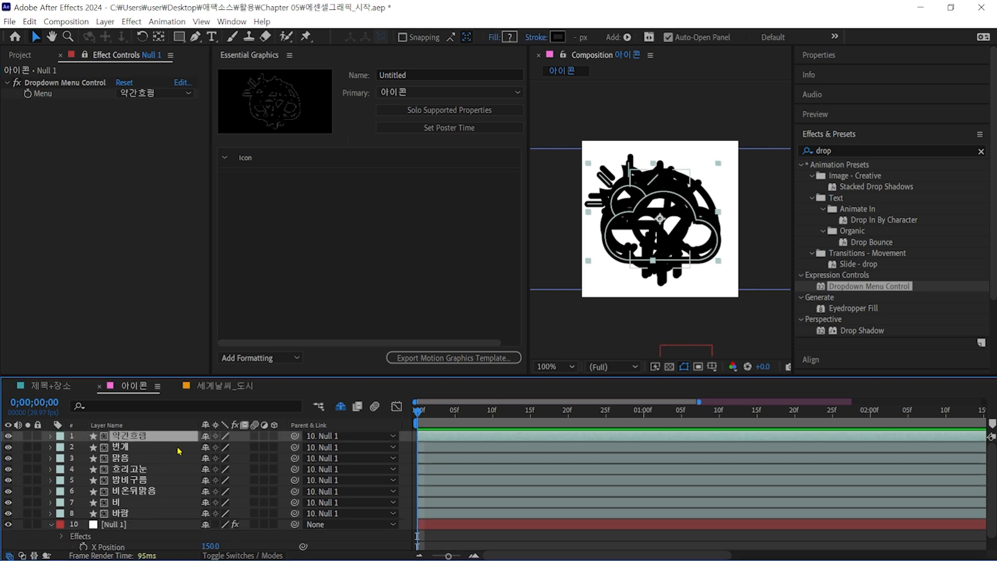
key("t")
key("t")
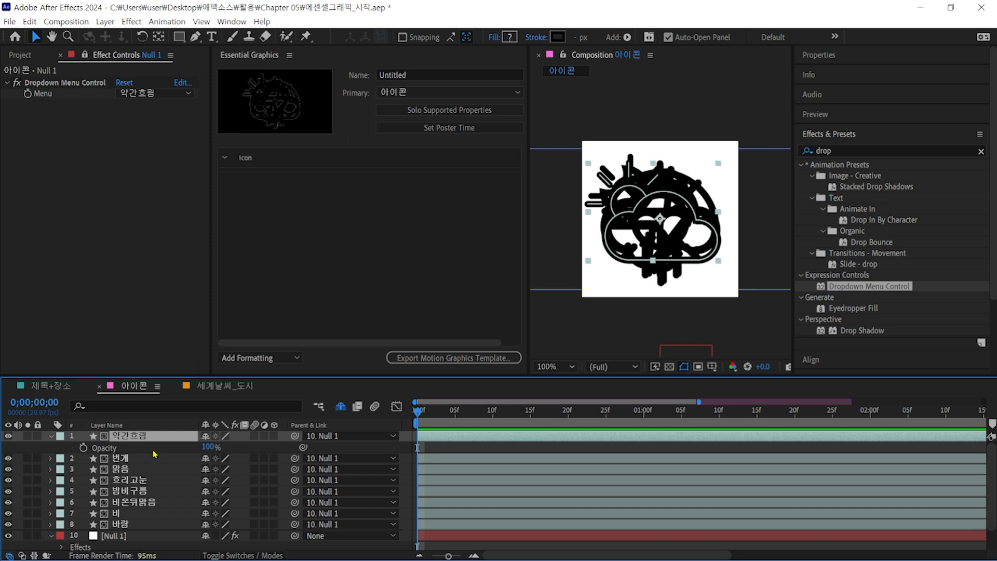
left_click(83, 449, "alt")
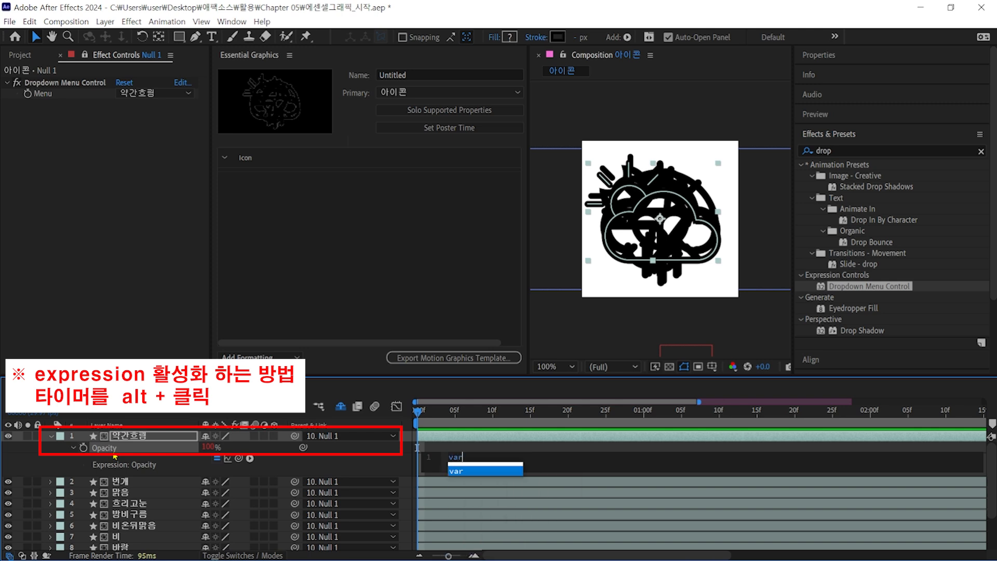
Step: Declare the variable icon in the Opacity expression, linked to the Menu property of Null 1's Dropdown Menu Control
type("var icon")
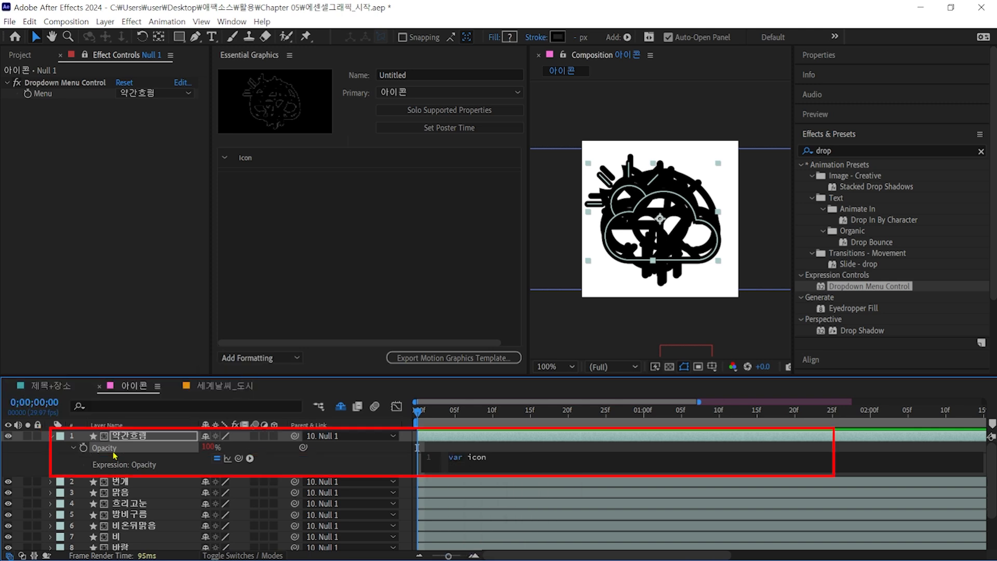
type(" =")
left_click_drag(303, 447, 47, 94)
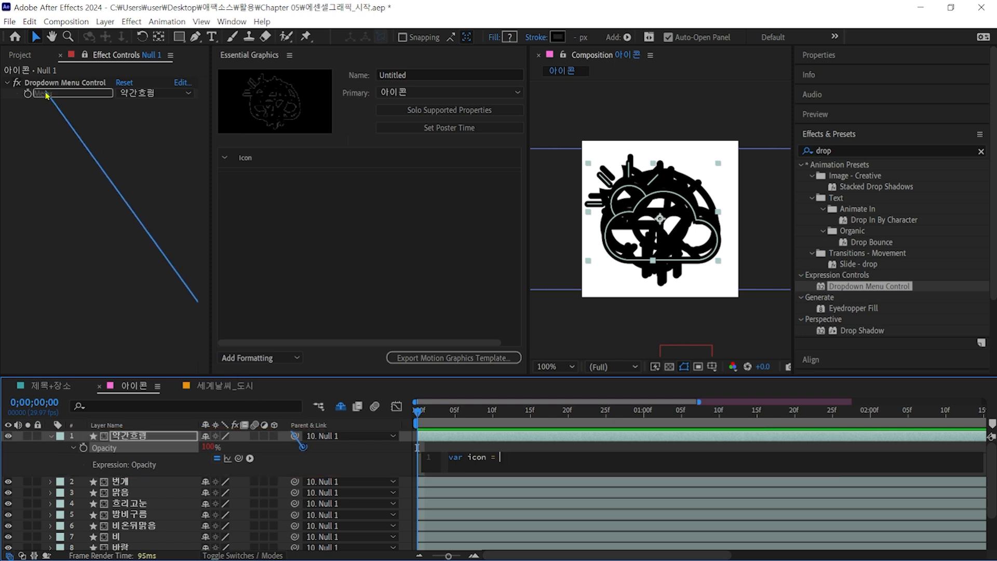
left_click_drag(46, 95, 47, 95)
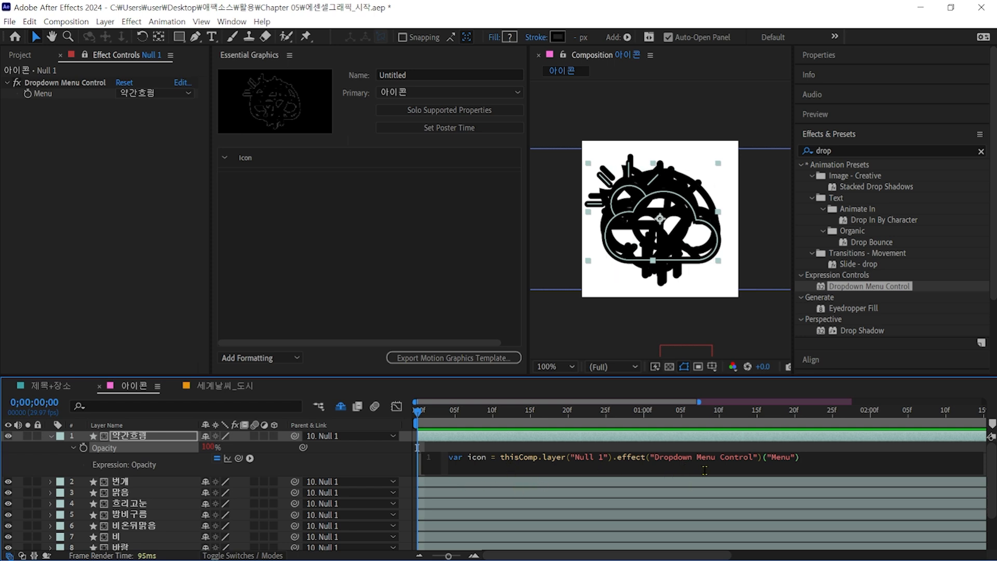
type(";")
key("Return")
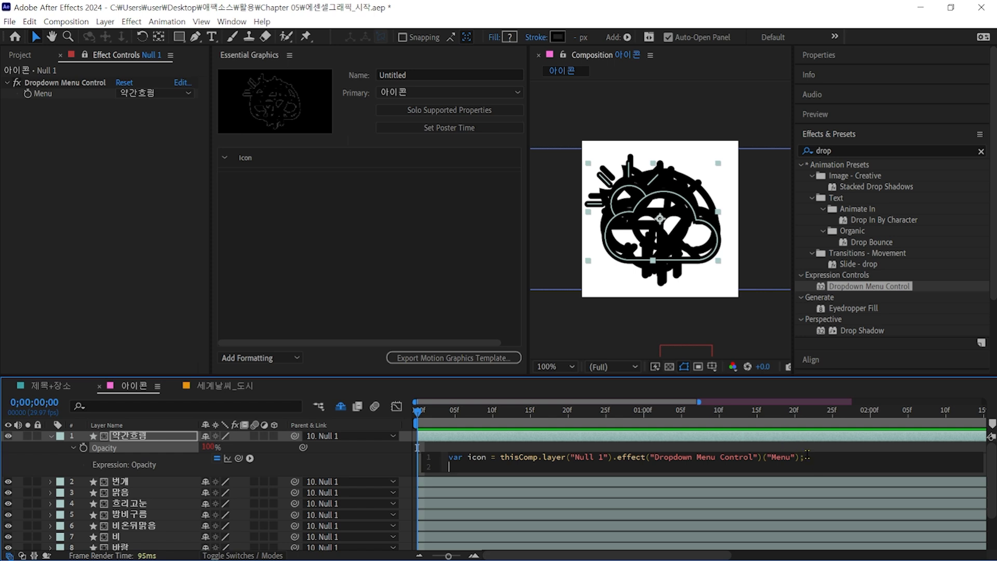
Step: Add the condition if(icon==index){100}else{0} as the second line of the 약간흐림 Opacity expression
type("if(icon==in")
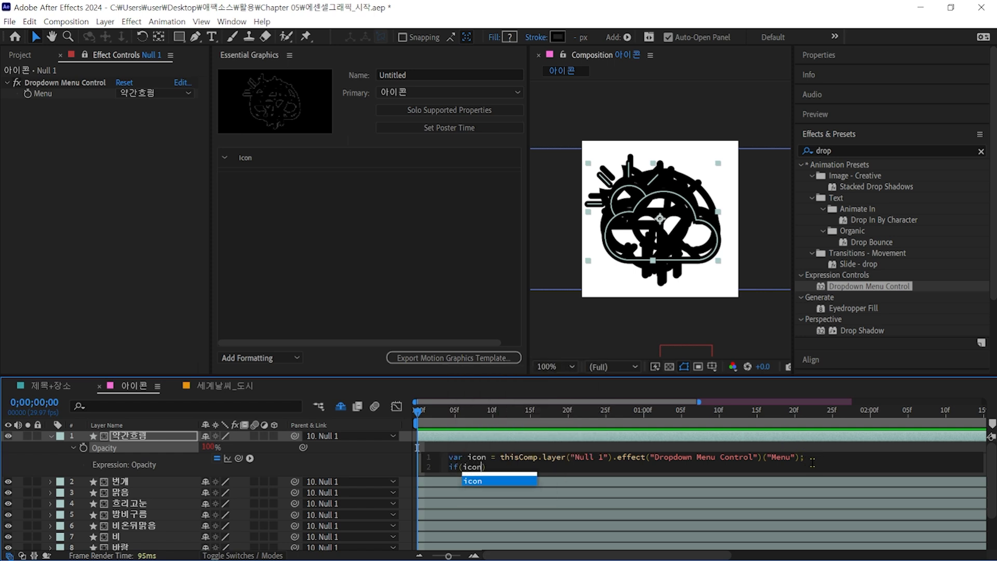
type("dex)")
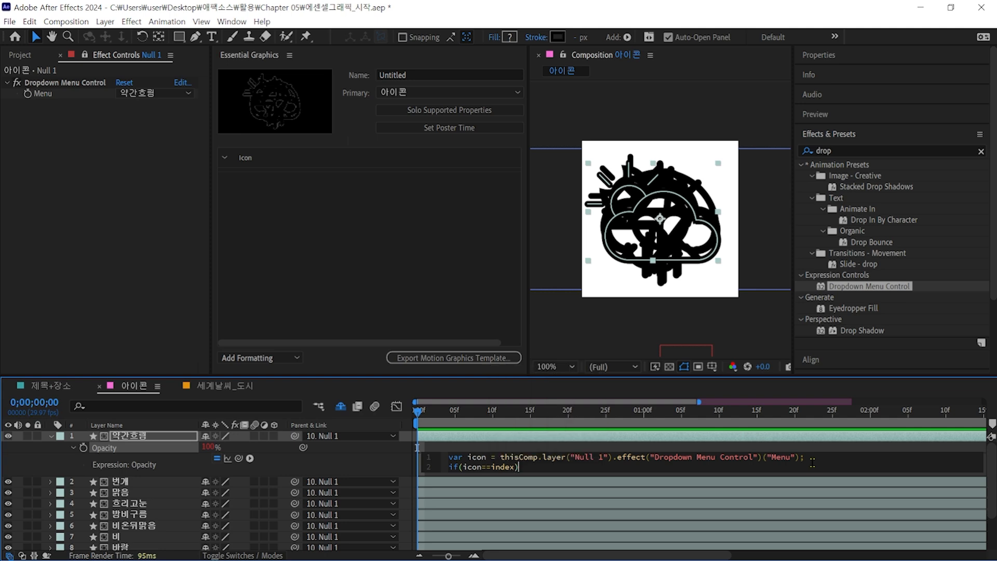
type("{100}else")
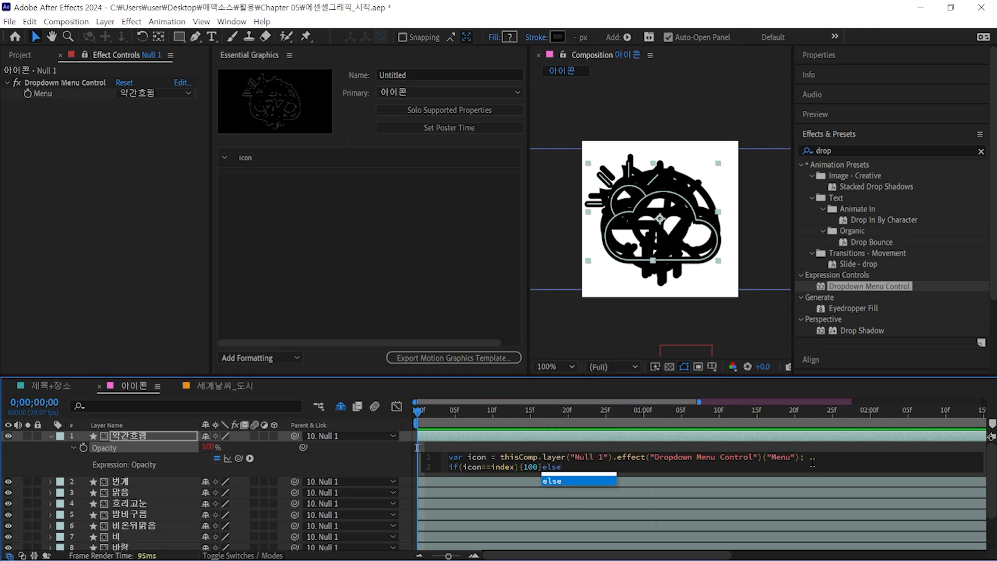
key("Escape")
type("{0}")
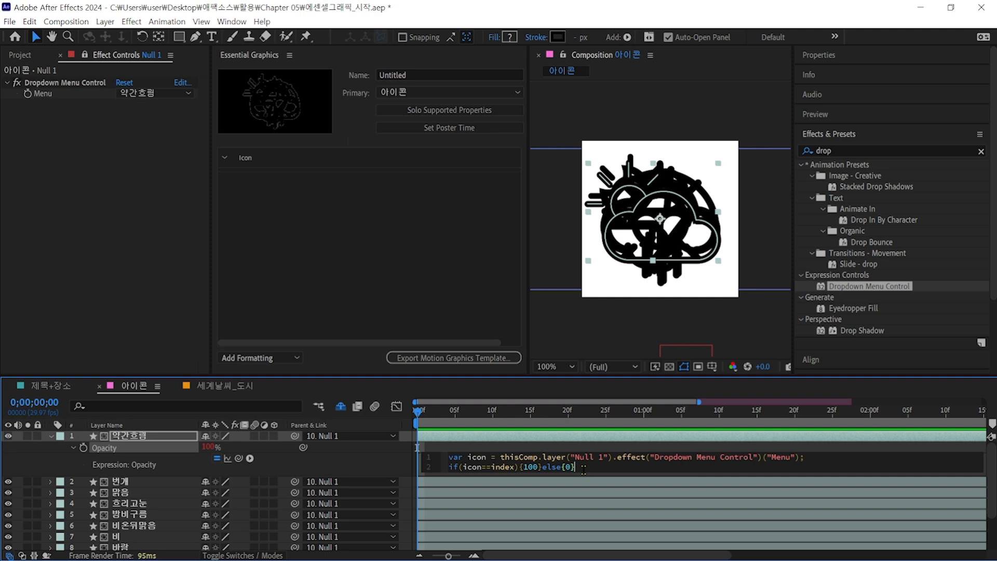
Step: Copy only the expression from the 약간흐림 layer's Opacity and paste it onto the 번개 layer's Opacity
right_click(156, 449)
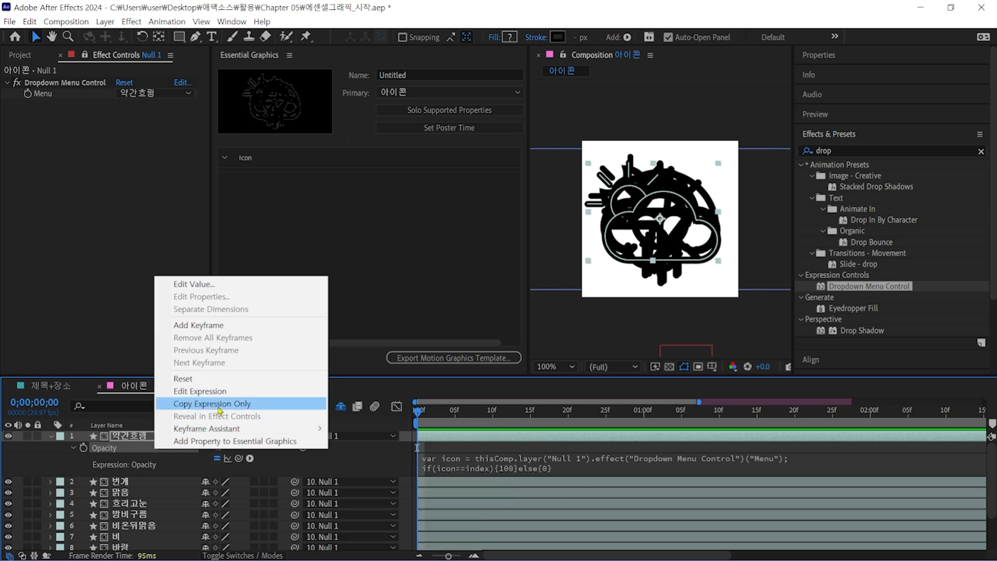
left_click(219, 404)
left_click(51, 436)
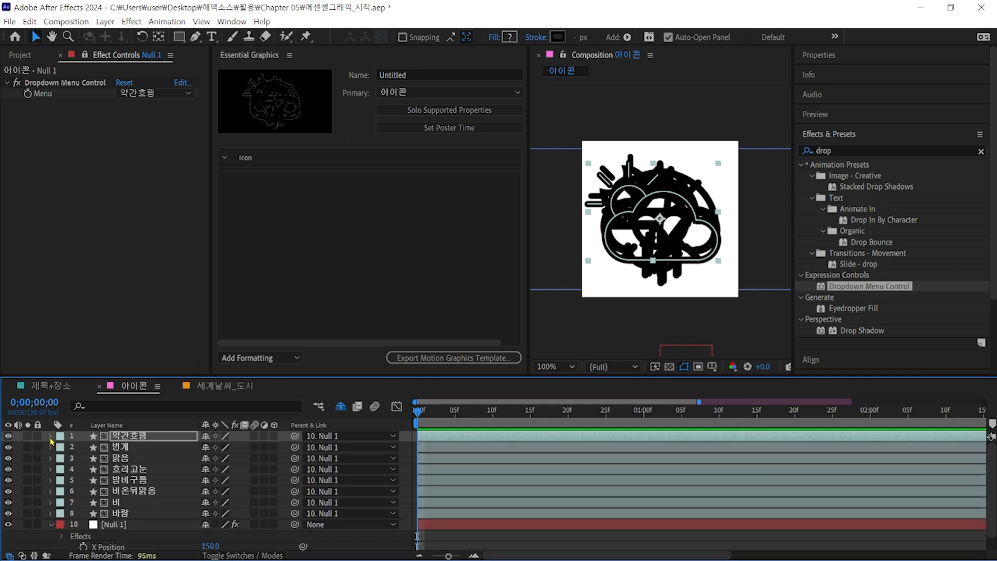
left_click(119, 448)
key("t")
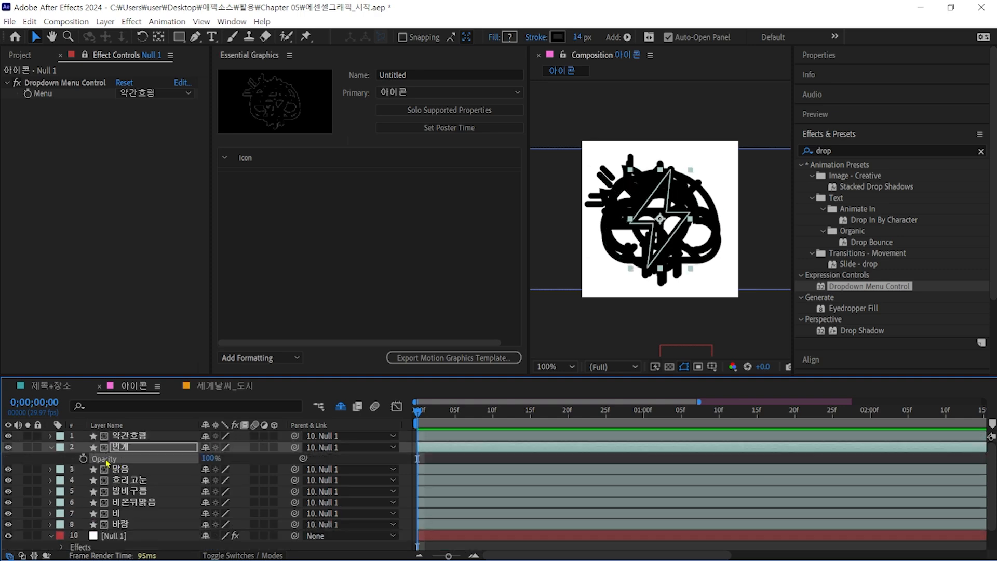
key("ctrl+v")
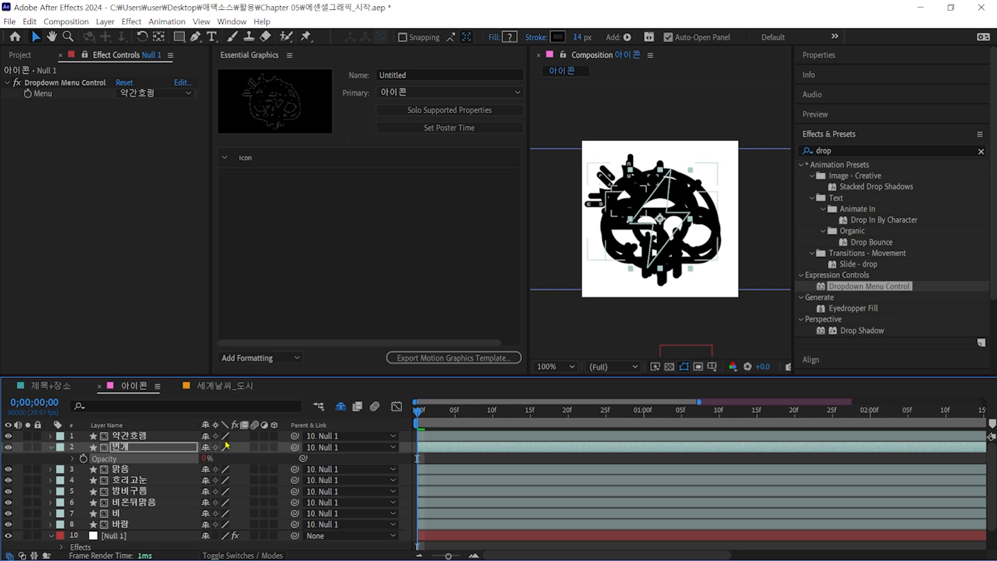
Step: Paste the copied expression onto the Opacity of the 맑음 and 흐리고눈 layers
left_click(130, 470)
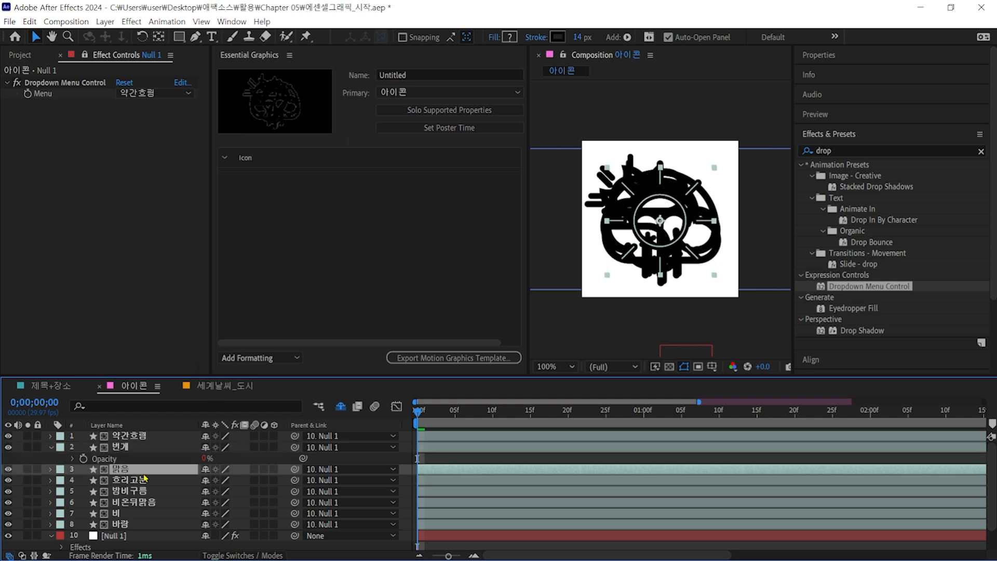
key("t")
key("ctrl+v")
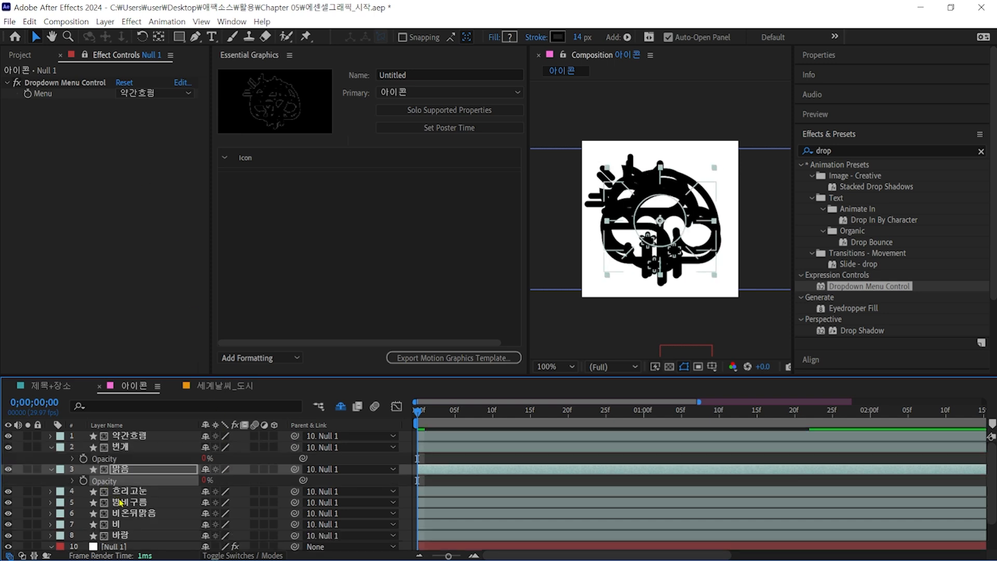
left_click(129, 493)
key("t")
left_click(107, 503)
key("ctrl+v")
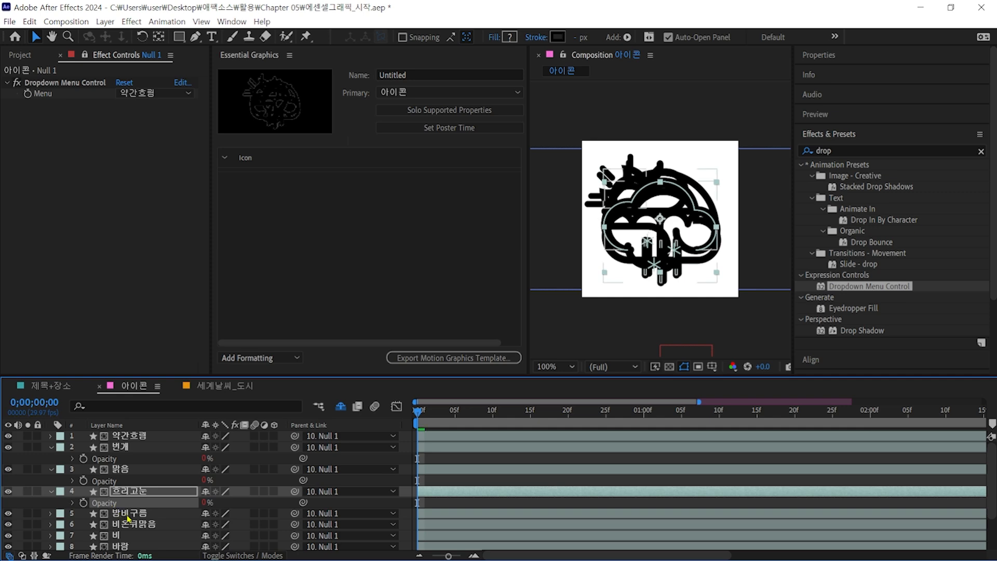
Step: Paste the copied expression onto the Opacity of the 밤비구름 and 비온뒤맑음 layers
left_click(127, 514)
key("t")
left_click(113, 527)
key("ctrl+v")
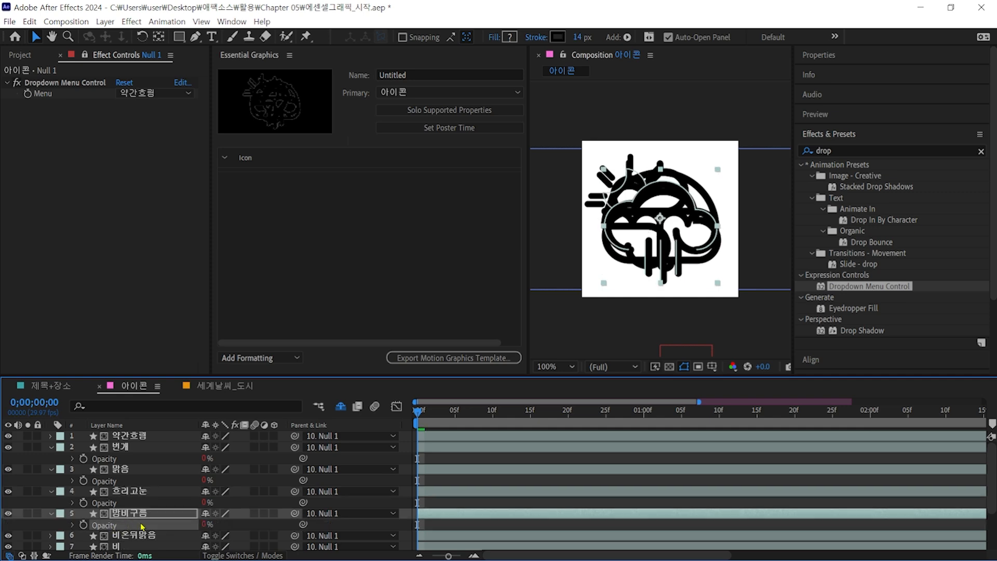
scroll(140, 526, "down", 1)
left_click(137, 503)
key("t")
left_click(117, 516)
key("ctrl+v")
Step: Paste the copied expression onto the Opacity of the 비 and 바람 layers
left_click(125, 524)
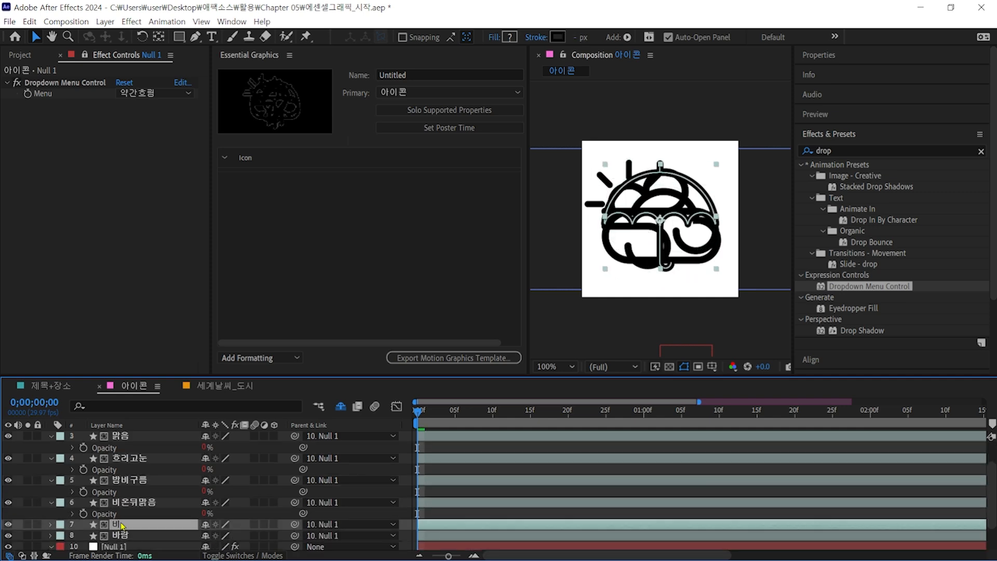
key("t")
left_click(109, 535)
key("ctrl+v")
scroll(121, 536, "down", 1)
left_click(121, 501)
key("t")
left_click(117, 513)
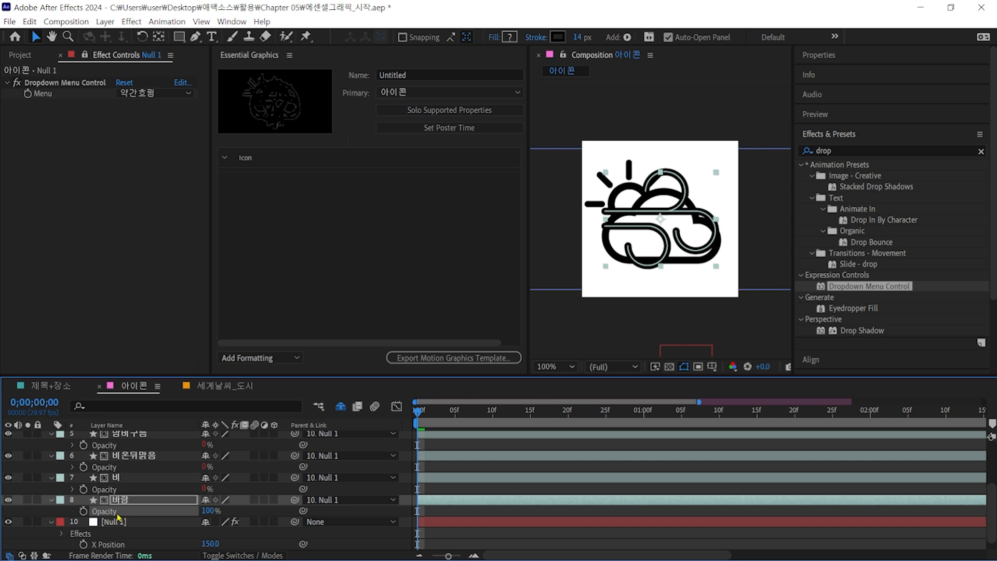
key("ctrl+v")
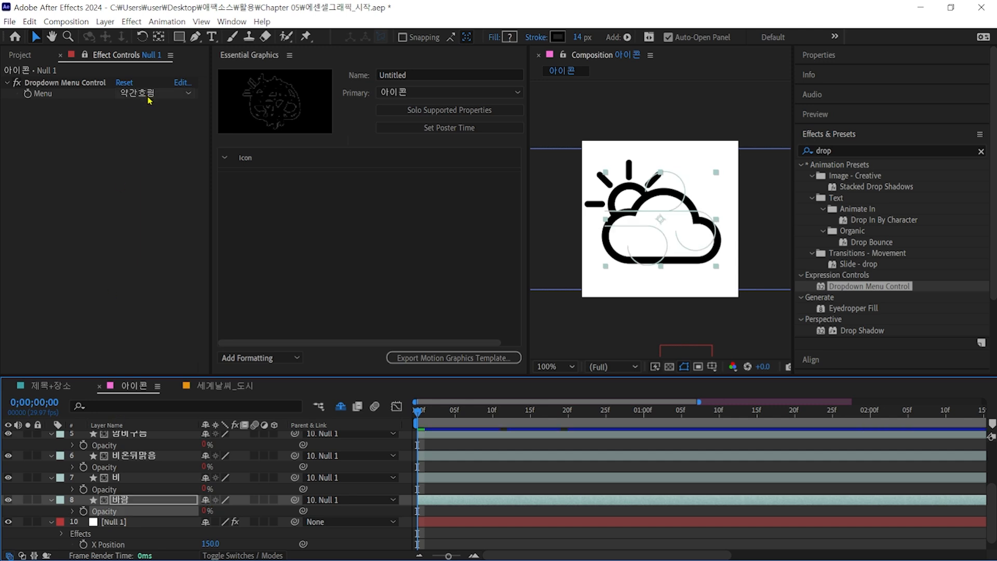
Step: Test the icon switching by setting Null 1's dropdown menu to 바람, 흐리고눈, 밤비구름 and finally 번개
left_click(150, 98)
left_click(152, 194)
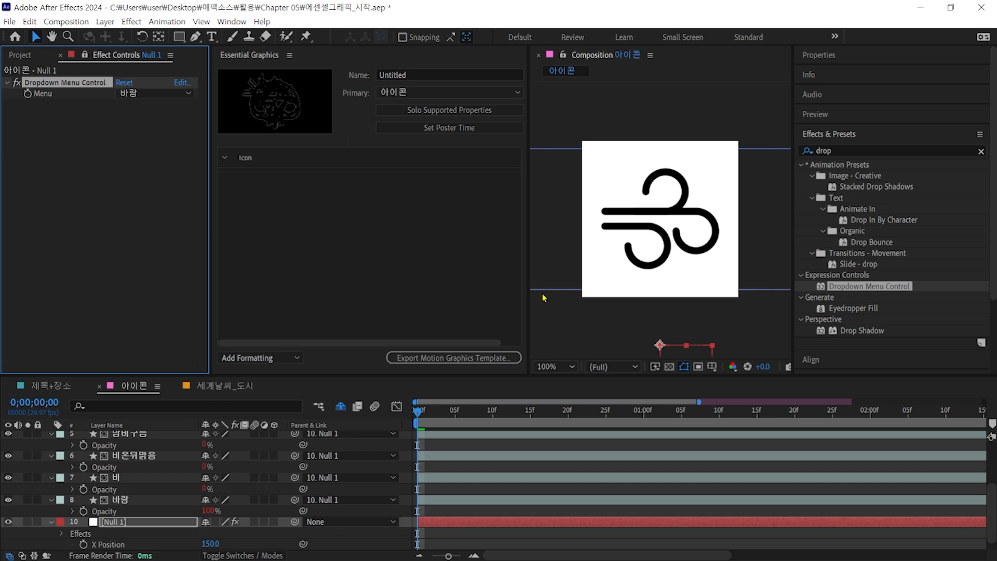
left_click(146, 96)
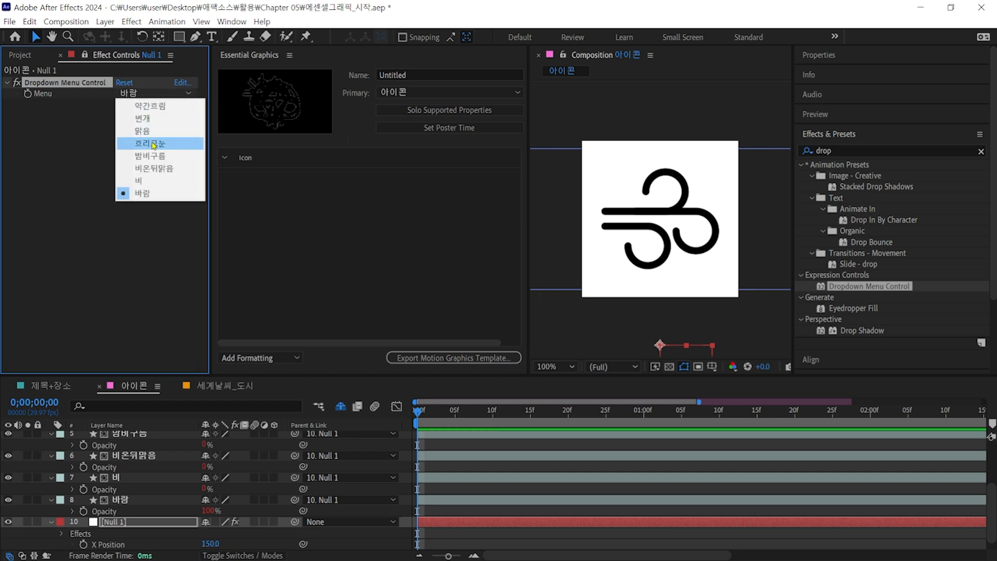
left_click(154, 144)
left_click(162, 96)
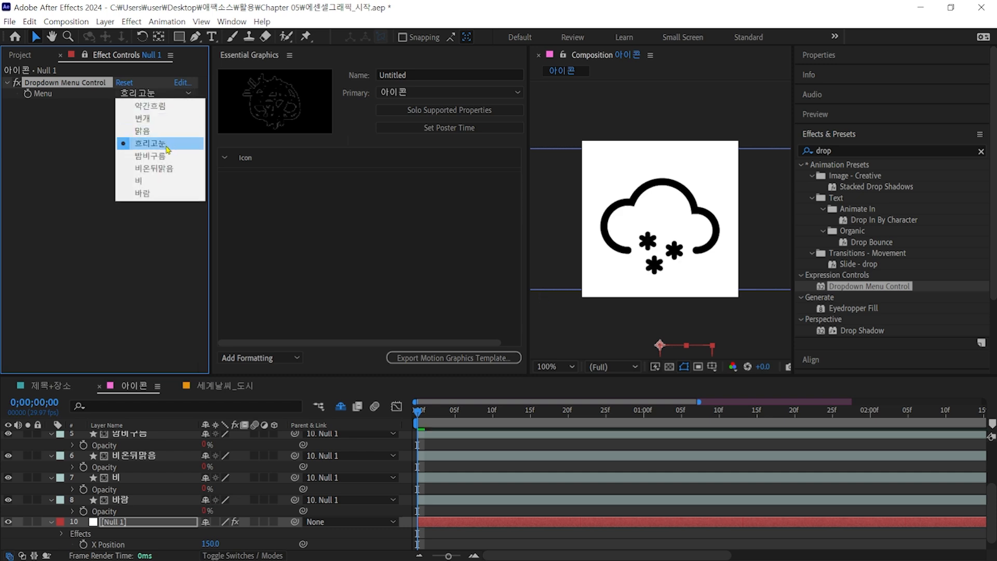
left_click(171, 156)
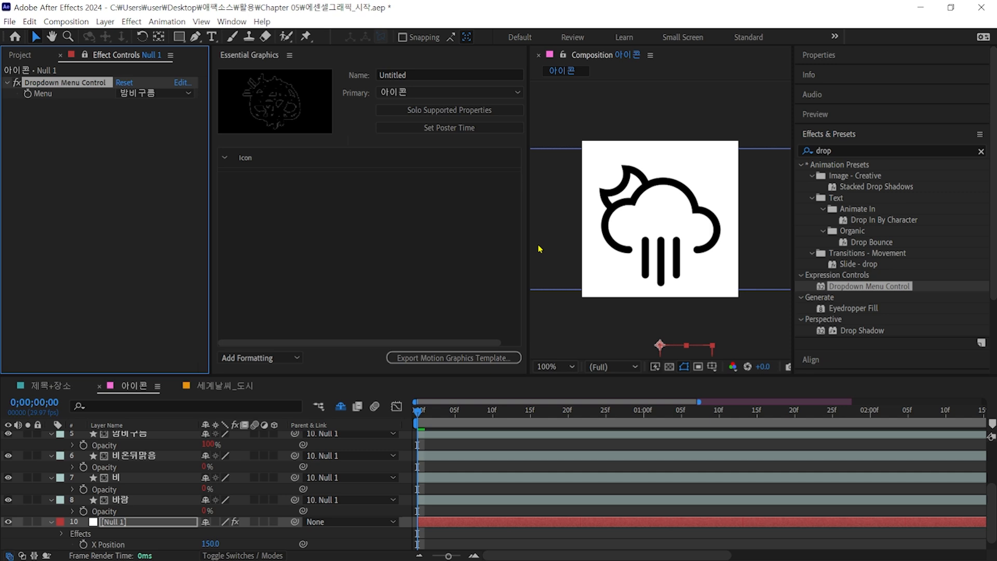
left_click(154, 93)
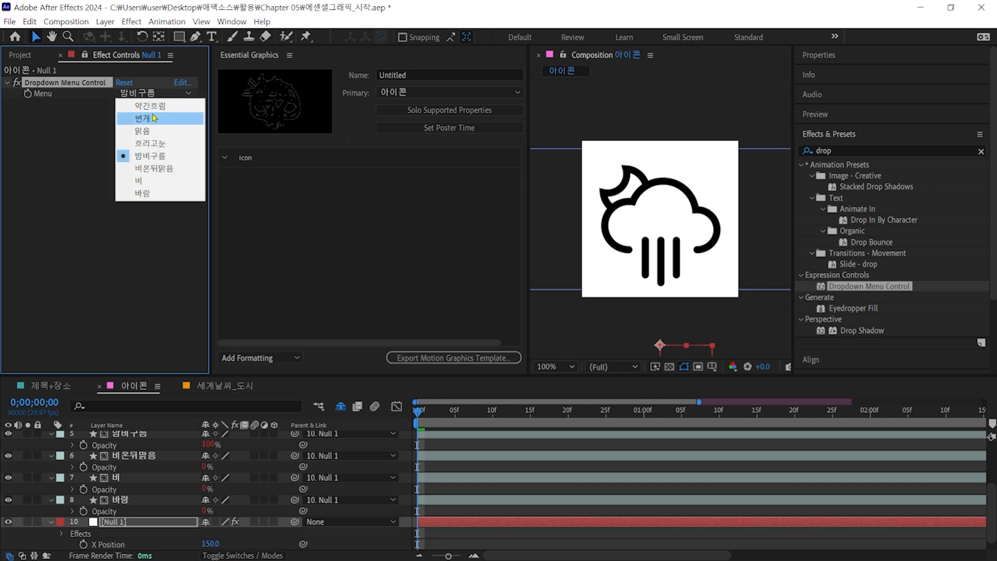
left_click(154, 119)
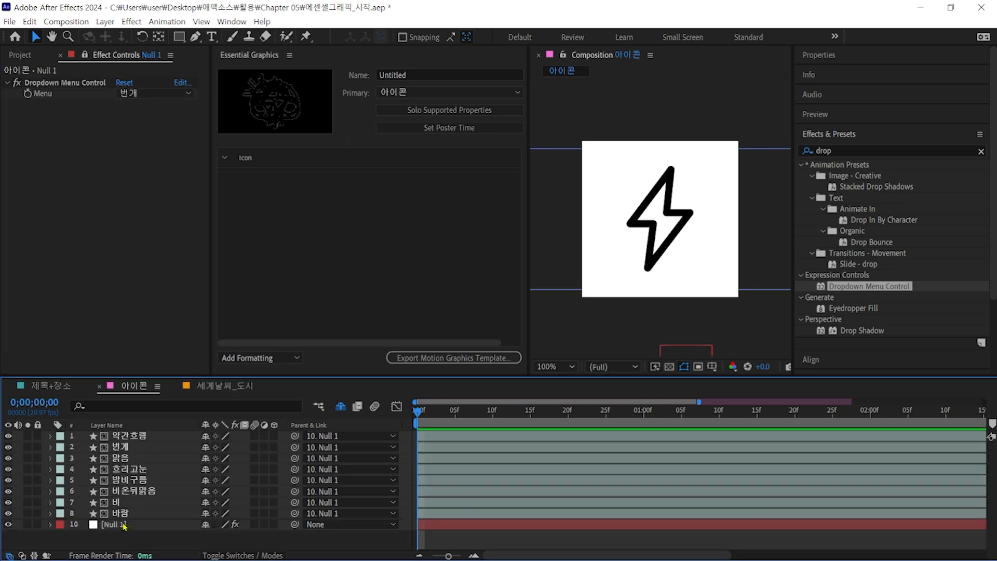
Step: Reveal the Dropdown Menu Control's Menu property on Null 1 and add it to Essential Graphics
left_click(125, 526)
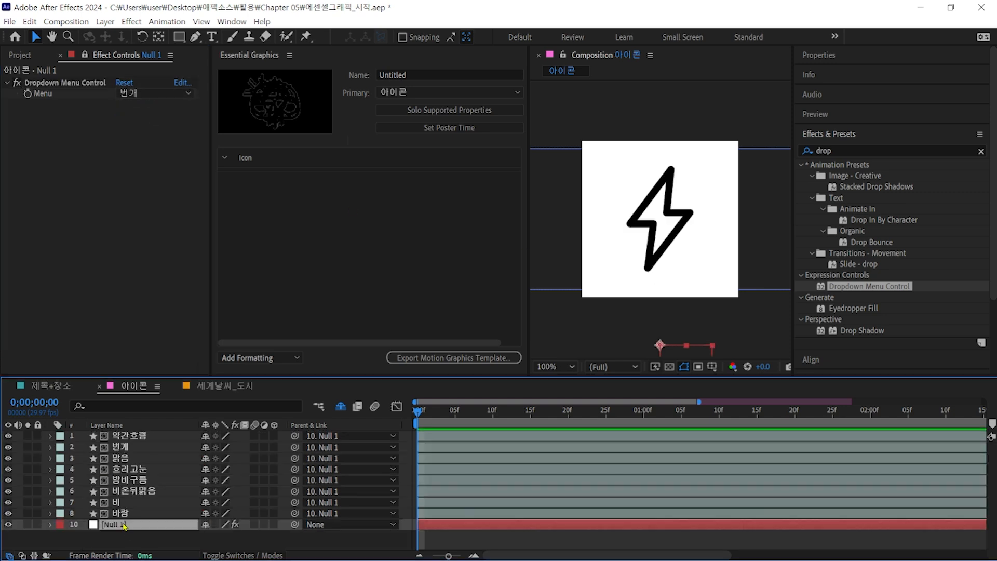
left_click(50, 524)
left_click(61, 534)
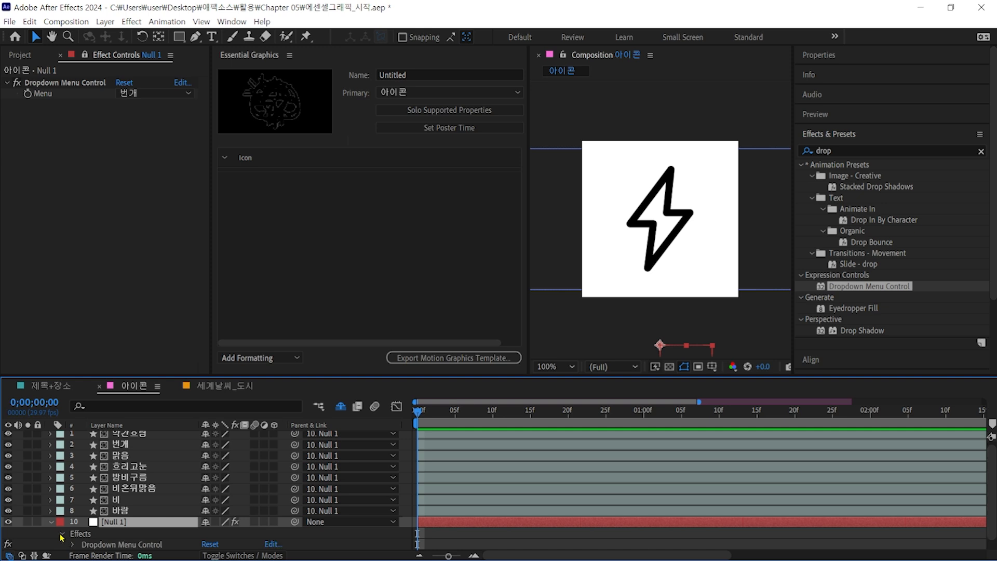
left_click(74, 546)
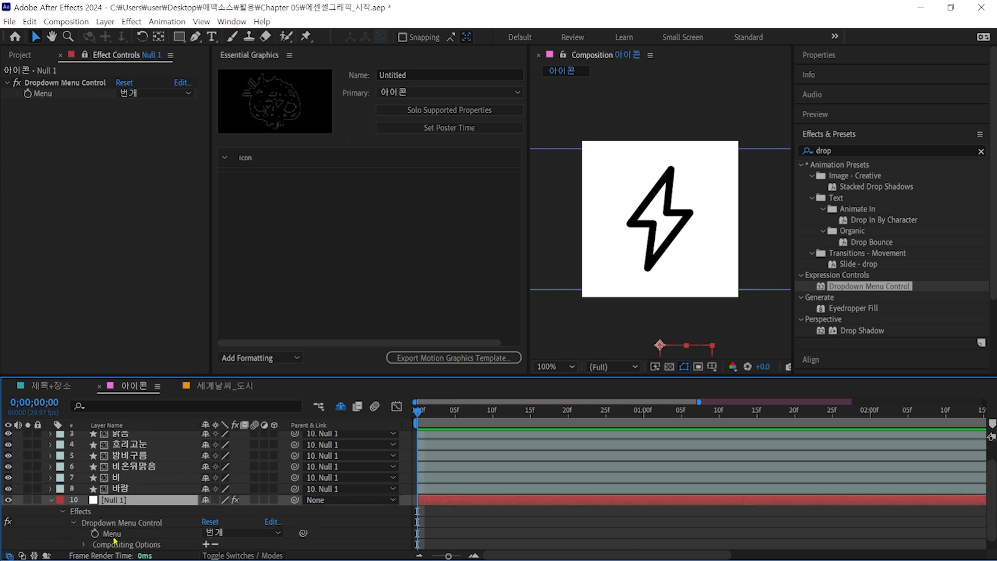
left_click(114, 538)
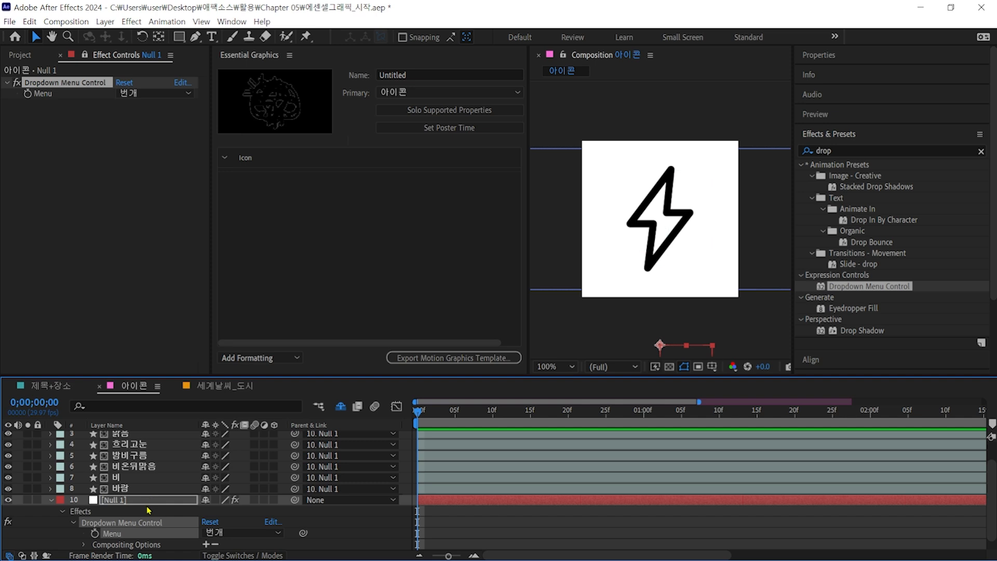
right_click(154, 535)
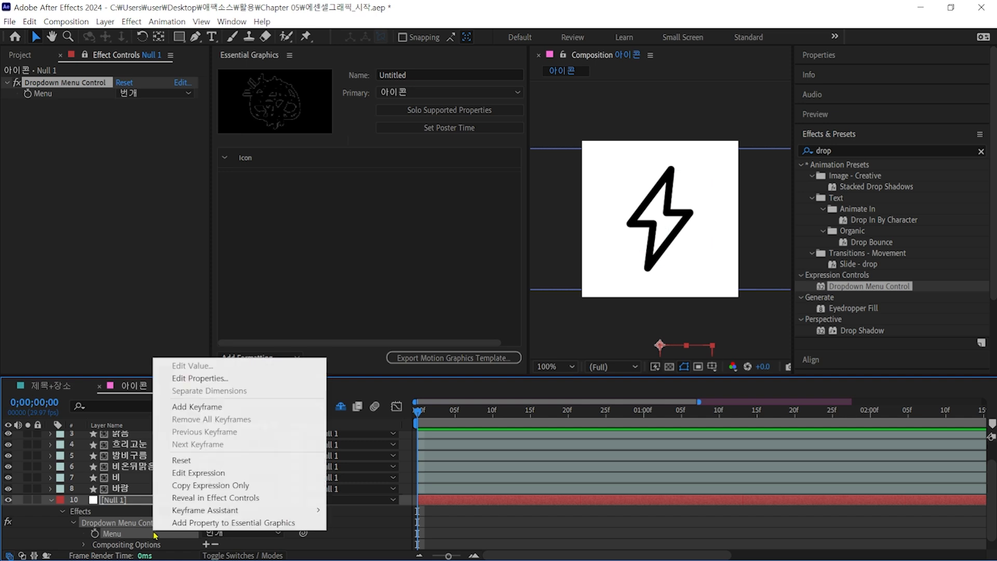
left_click(229, 523)
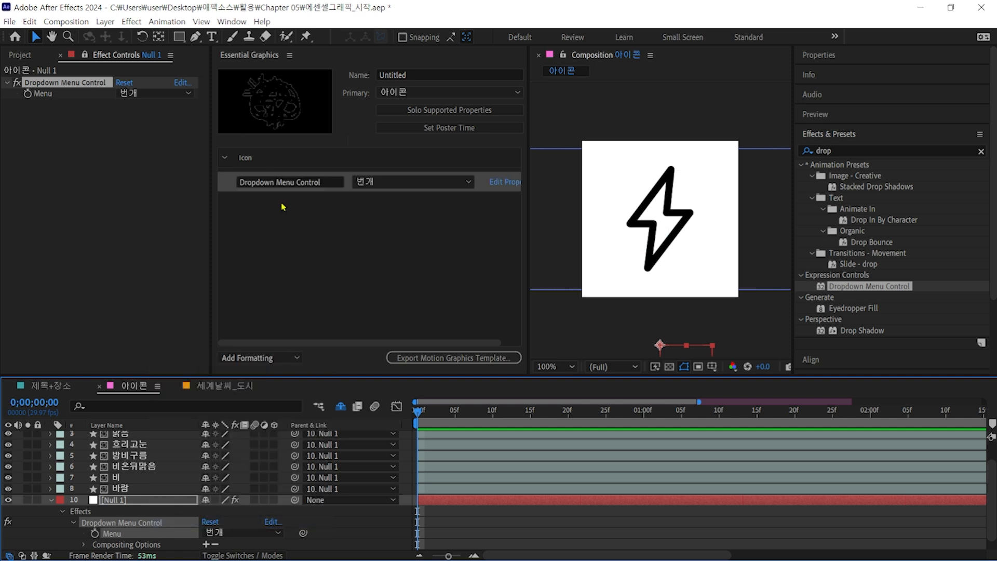
Step: Add the 아이콘 and 제목+장소 compositions as layers to the 세계날씨_도시 composition
left_click(233, 388)
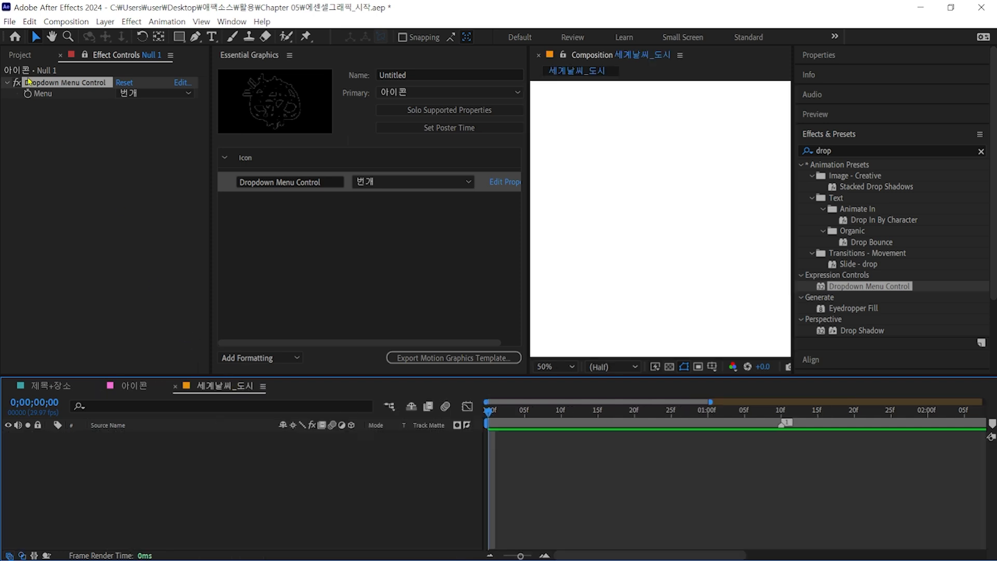
left_click(21, 55)
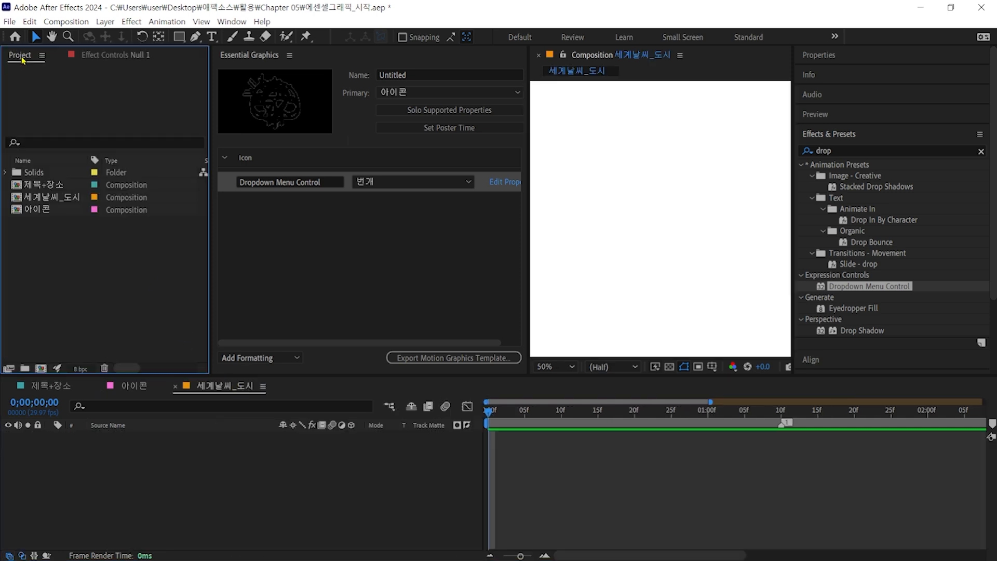
left_click(46, 210)
left_click(59, 188, "ctrl")
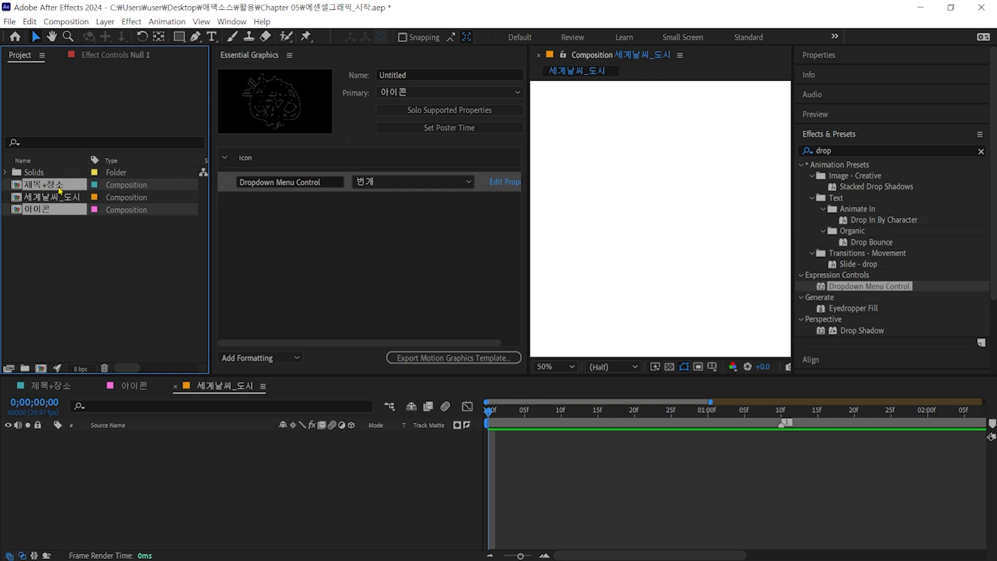
key("ctrl+slash")
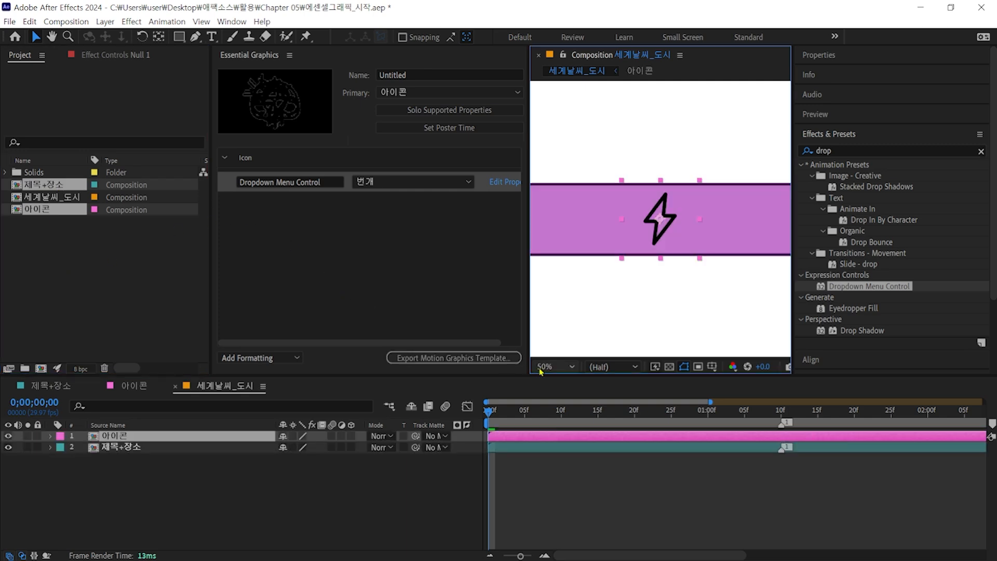
Step: Duplicate the 아이콘 layer four times so there is one icon layer for each of the five cities
left_click(543, 367)
left_click(560, 148)
left_click(141, 438)
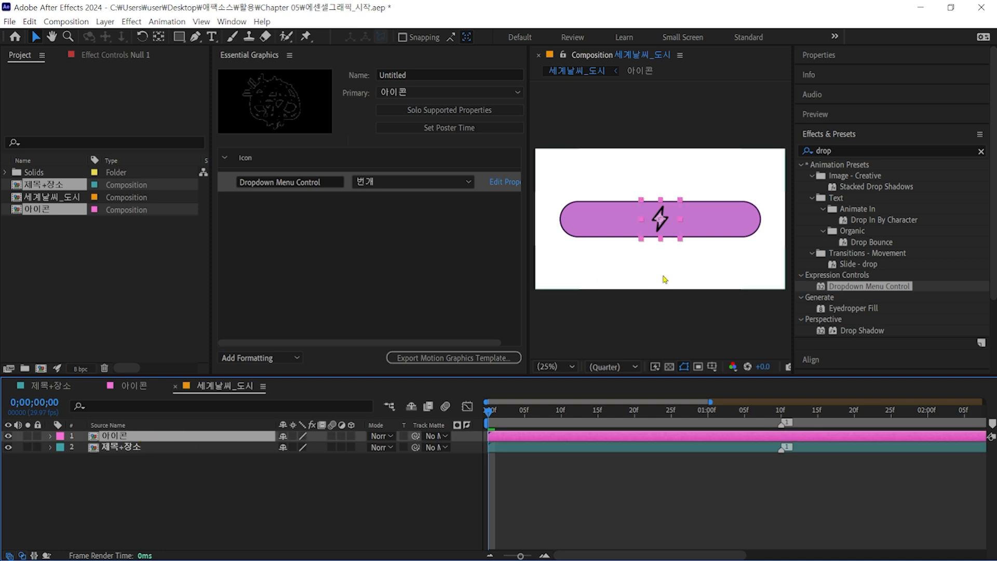
key("ctrl+d")
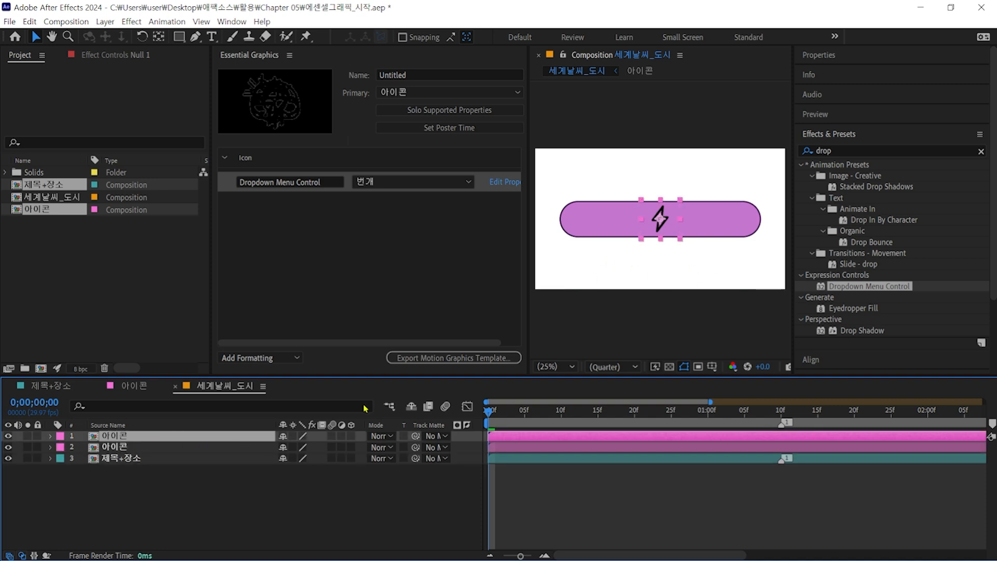
key("ctrl+d")
key("ctrl+d")
key("ctrl+d")
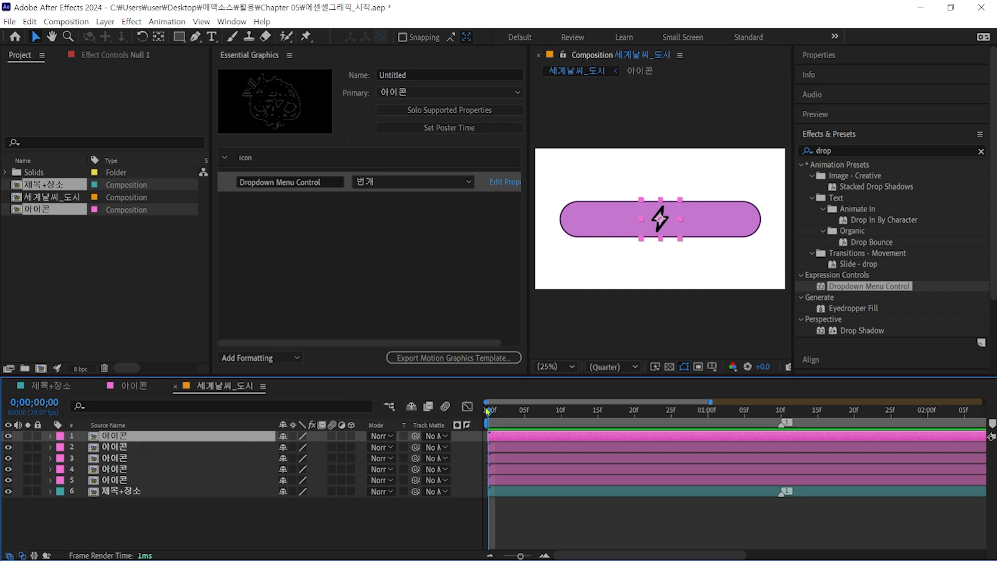
Step: At 0;00;05;00, move the first 아이콘 layer above LONDON and the second above PARIS
left_click_drag(489, 413, 976, 411)
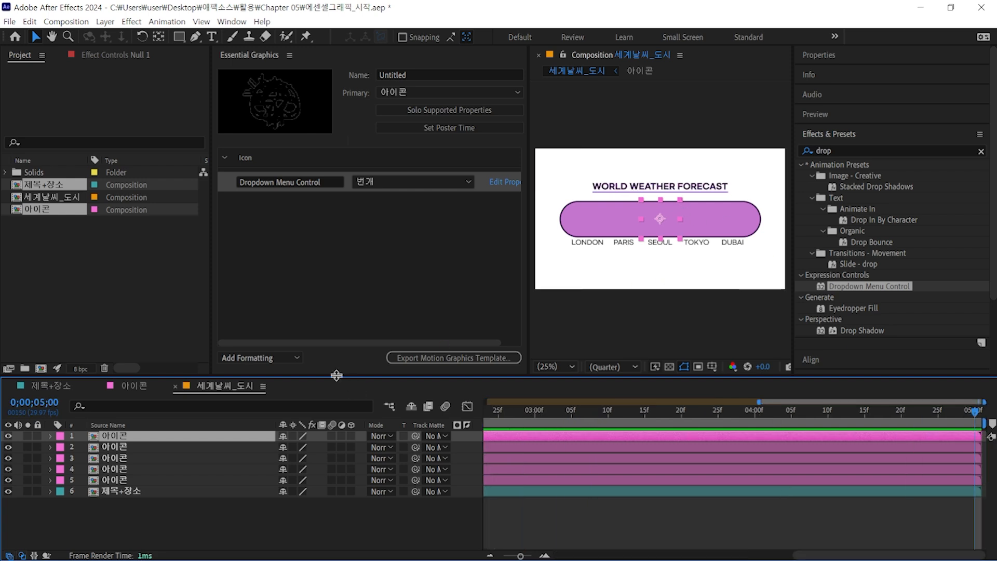
left_click_drag(660, 218, 592, 223)
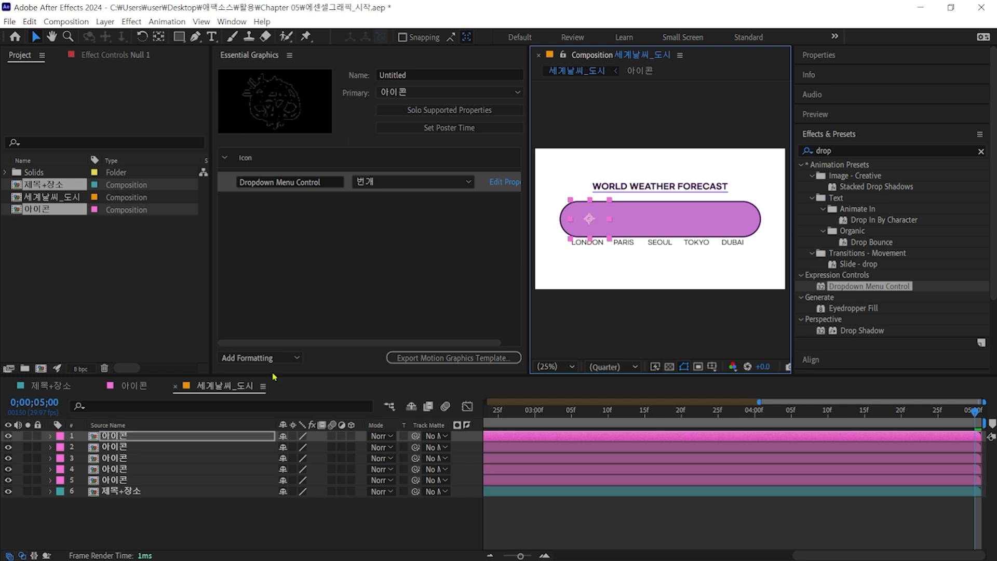
left_click(155, 447)
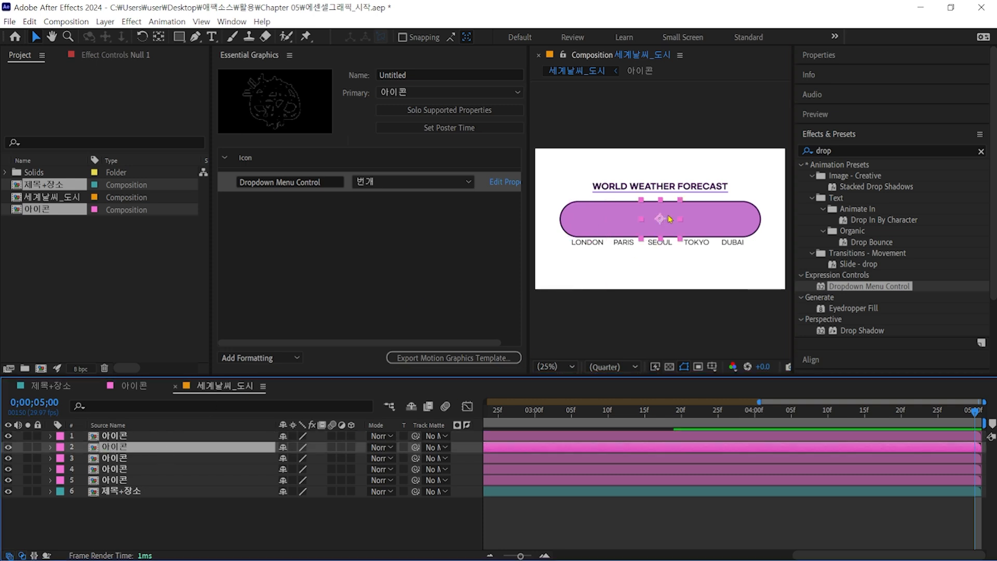
left_click_drag(670, 219, 631, 221)
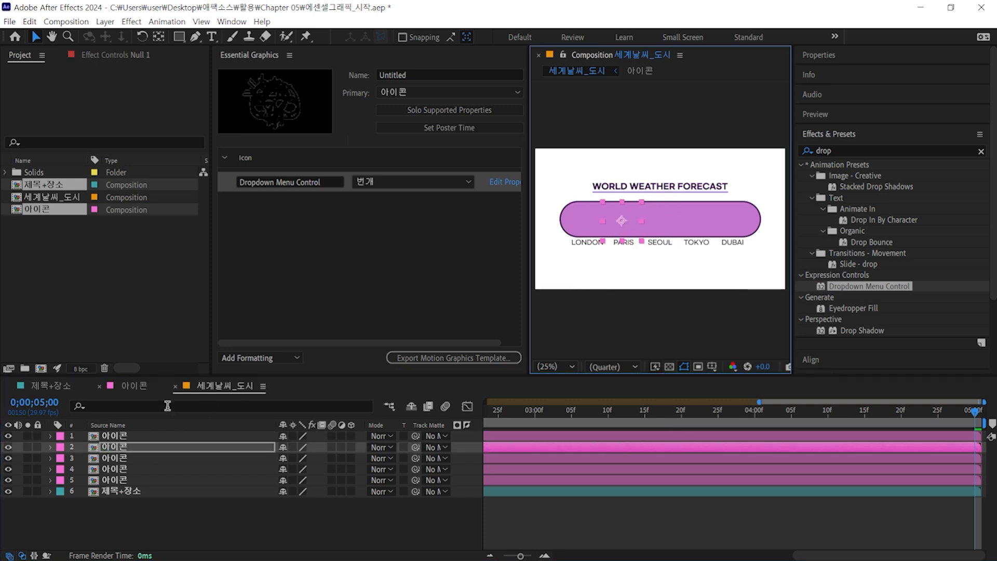
Step: Move the fourth 아이콘 layer above TOKYO and the fifth above DUBAI
left_click(156, 468)
left_click(669, 217)
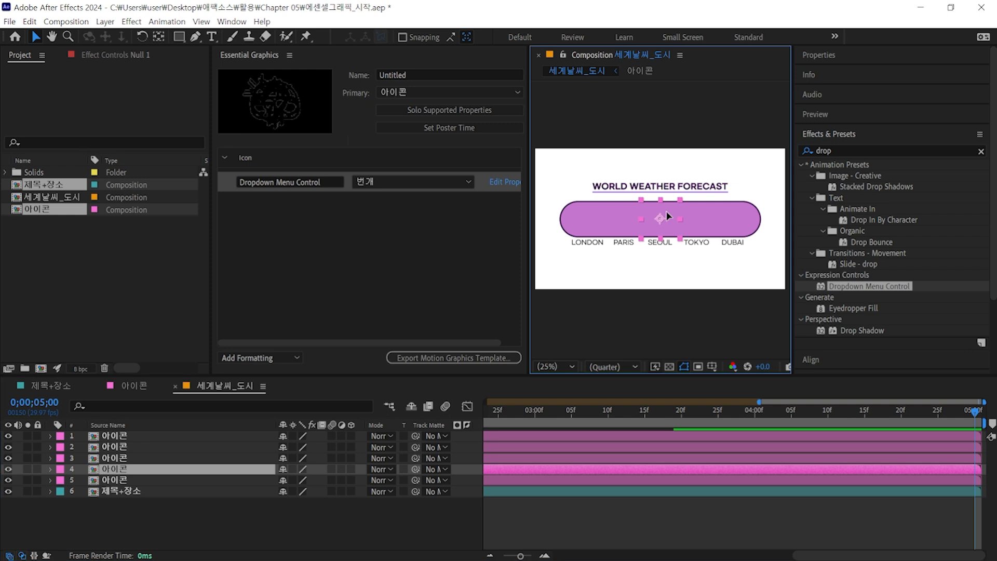
left_click_drag(669, 218, 704, 215)
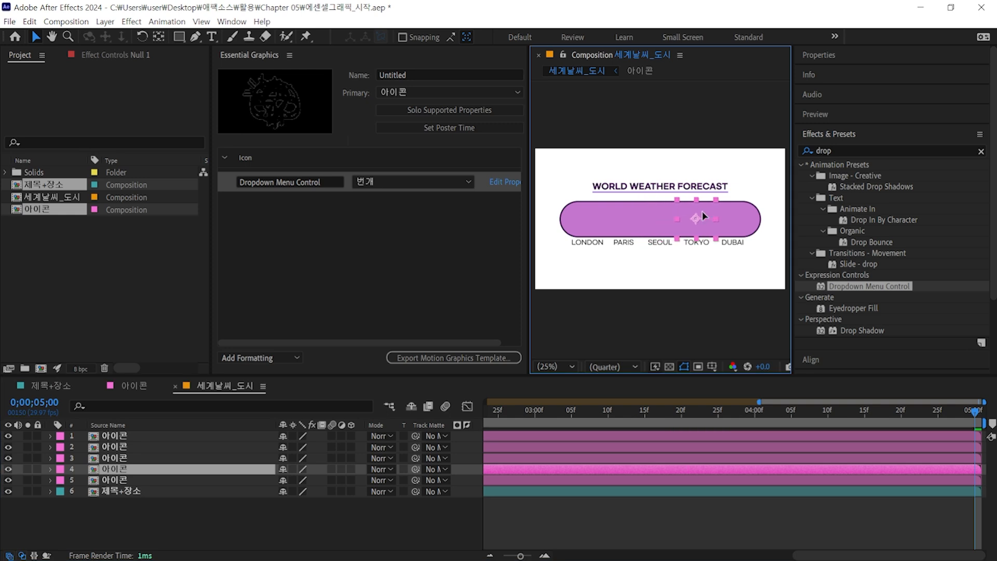
left_click(156, 480)
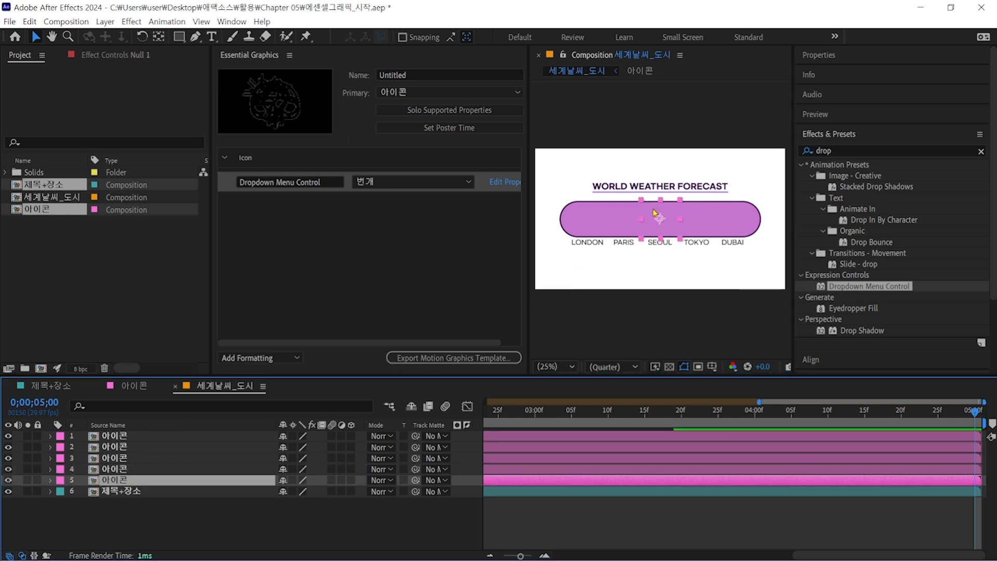
left_click_drag(653, 211, 728, 211)
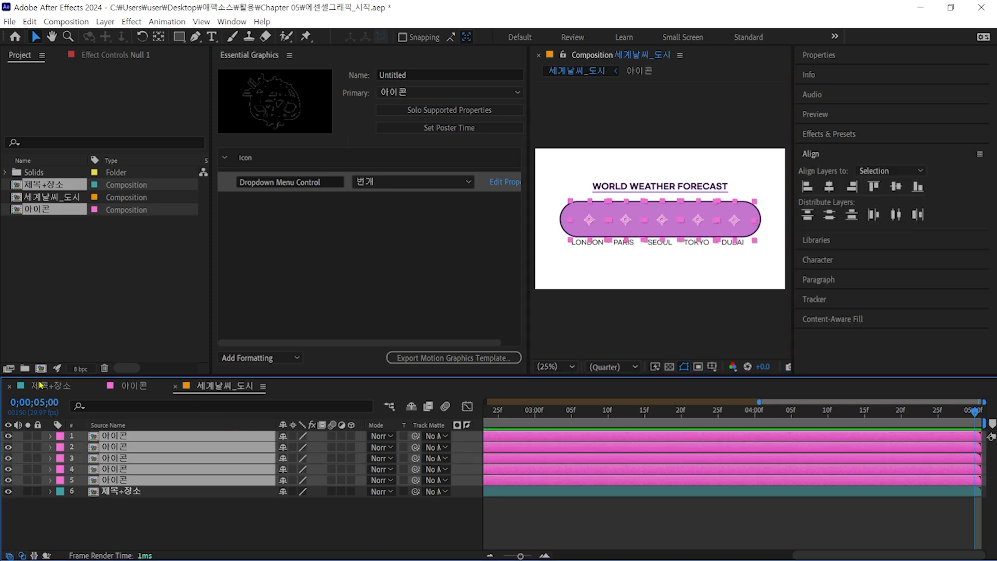
Step: Filter the timeline for "drop" to reveal the icon layers' Dropdown Menu Control properties, and return to the first frame
left_click(129, 407)
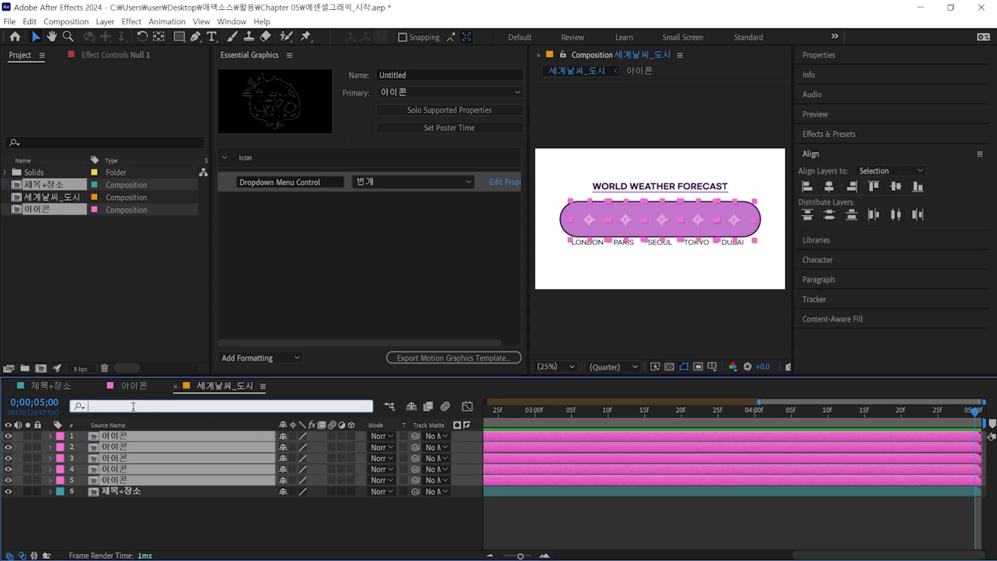
type("d")
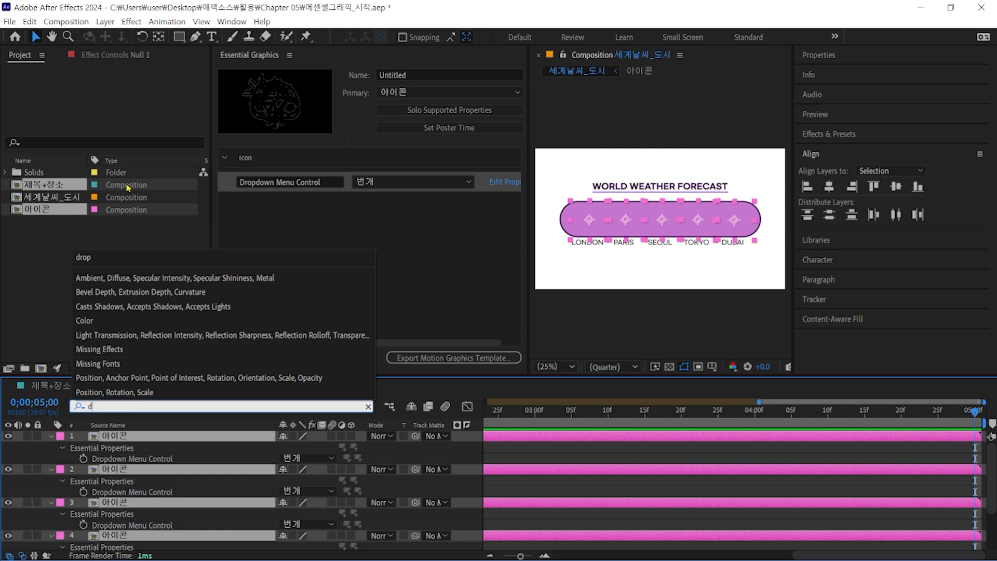
left_click(98, 262)
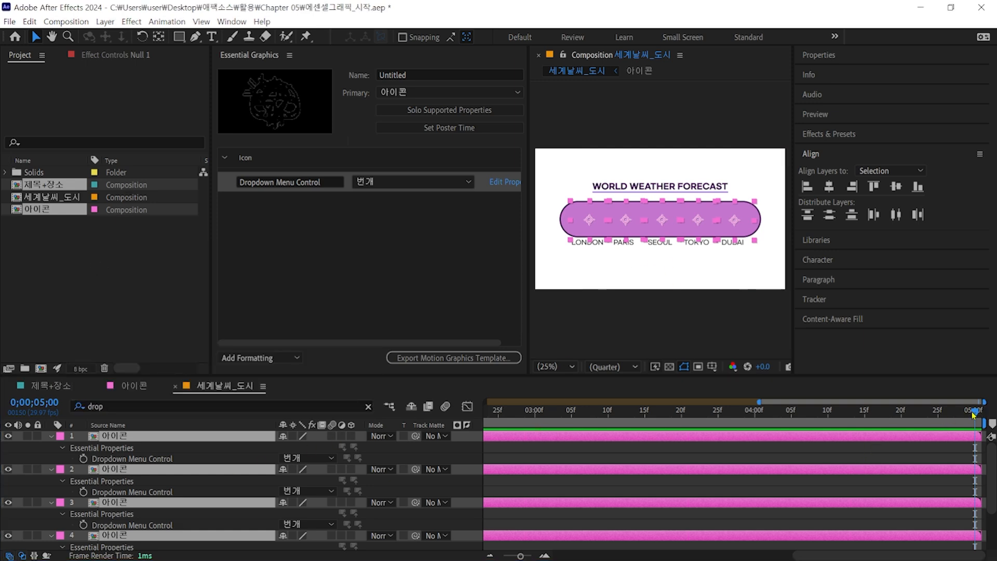
left_click_drag(975, 414, 252, 453)
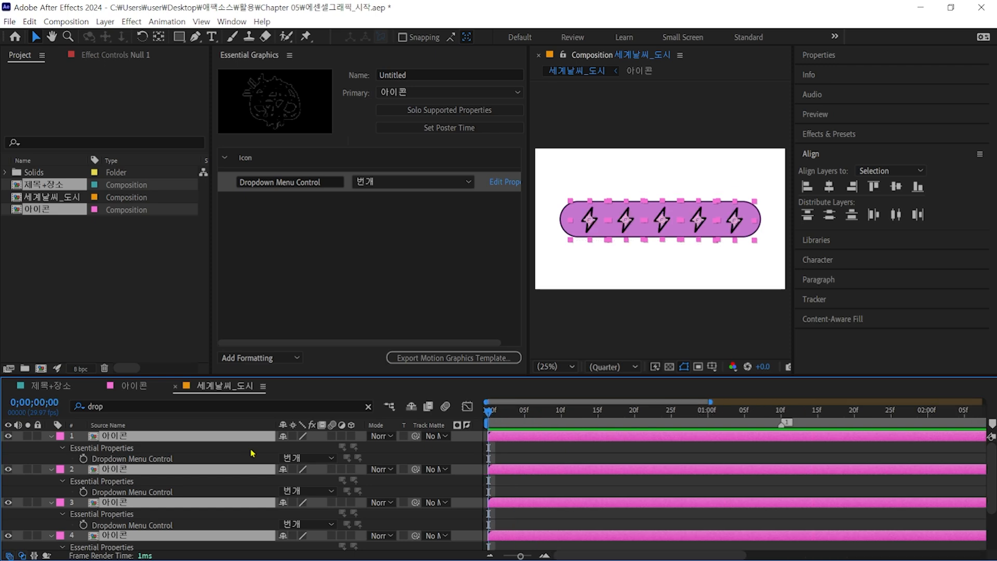
Step: Set the Dropdown Menu Control to 맑음 on the second 아이콘 layer and 흐리고눈 on the third
left_click(307, 491)
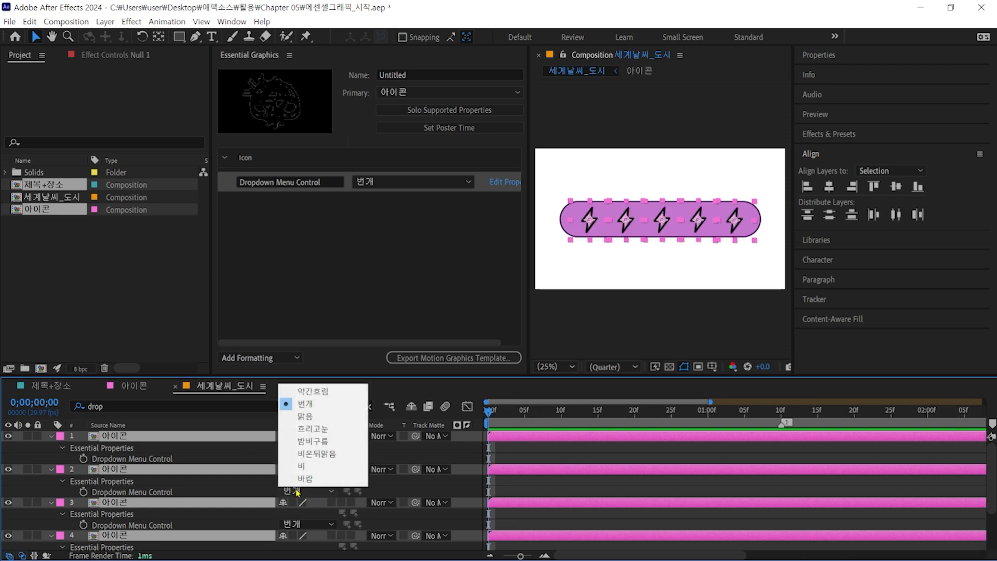
left_click(306, 416)
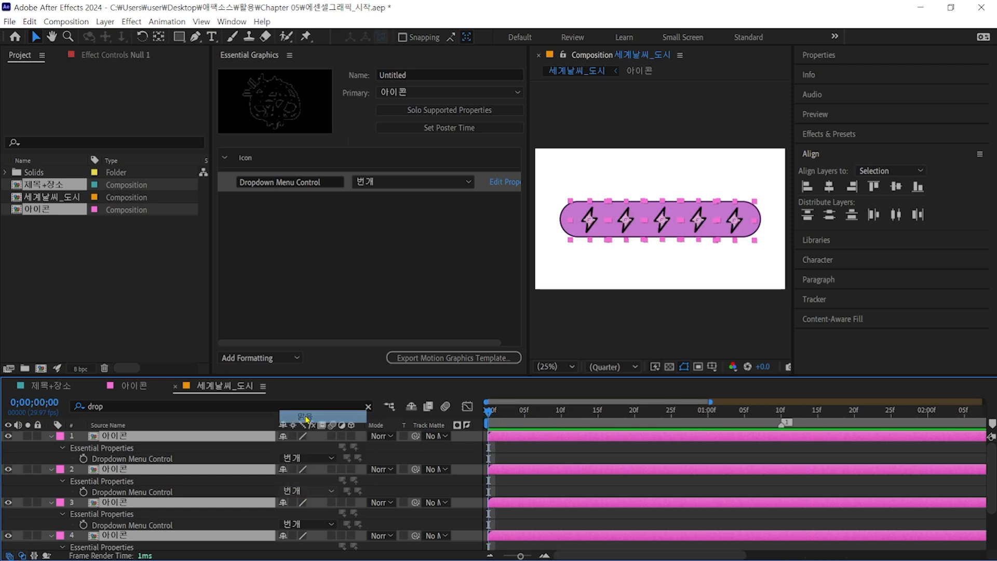
left_click(306, 523)
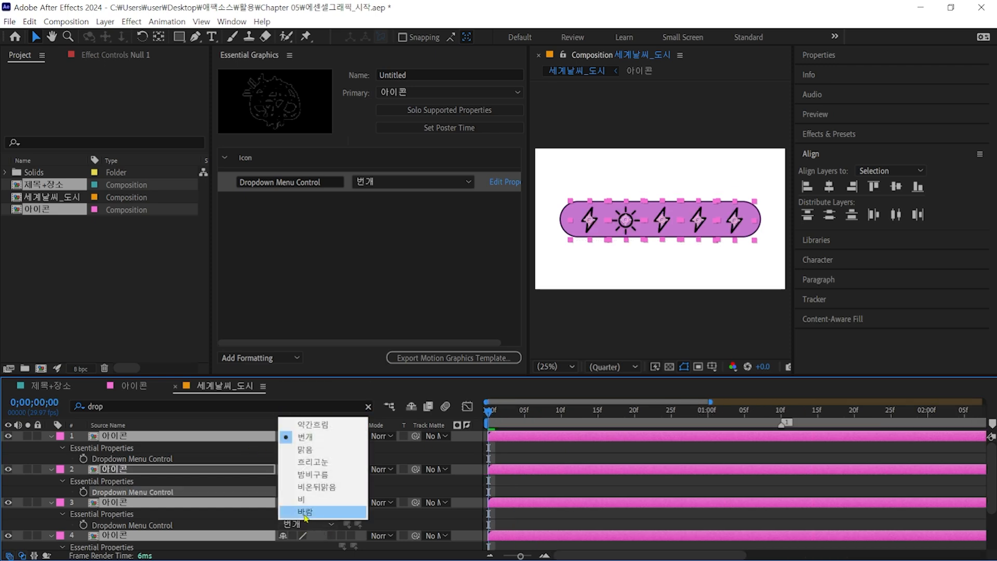
left_click(307, 463)
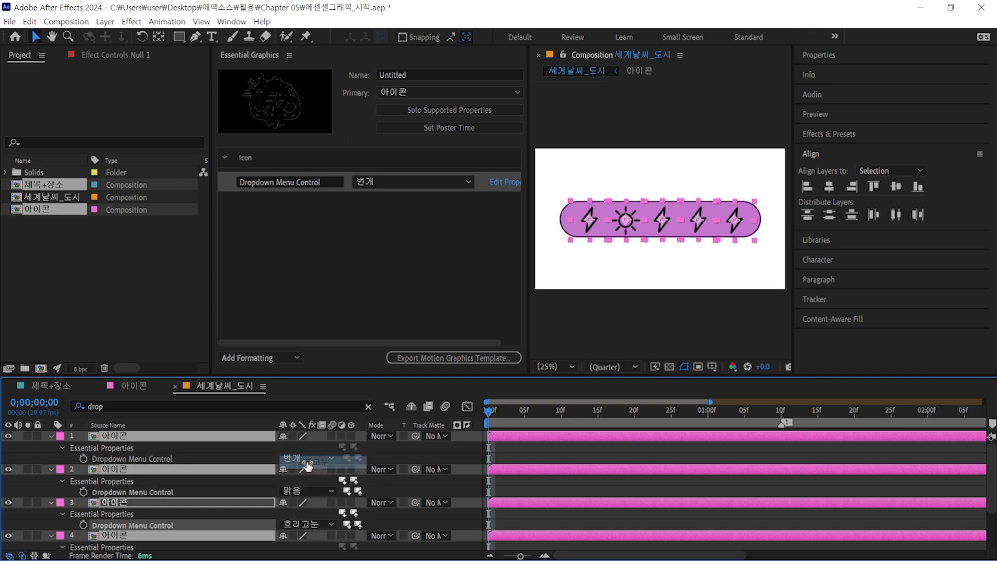
Step: Set the Dropdown Menu Control to 비 on the fourth 아이콘 layer and 바람 on the fifth
scroll(313, 510, "down", 2)
left_click(306, 501)
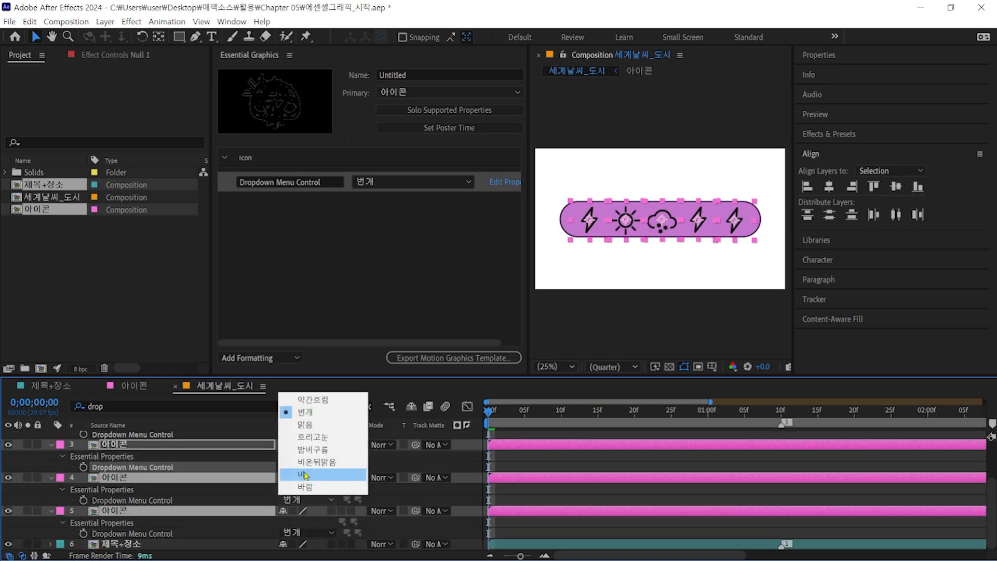
left_click(306, 474)
left_click(312, 530)
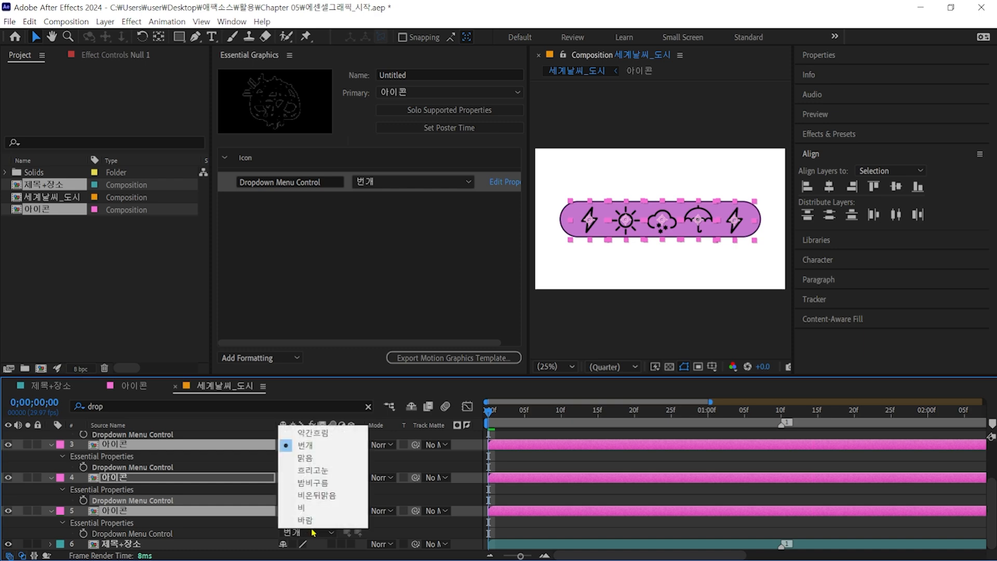
left_click(314, 519)
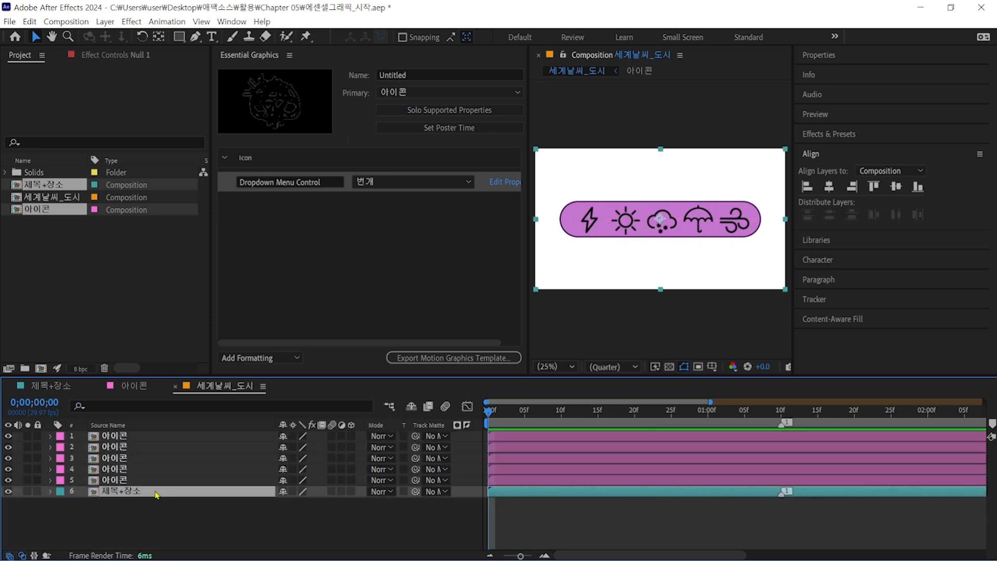
Step: Expand the 컬러 group in the 제목+장소 layer's Essential Properties and set 프레임채우기 to orange F38119
left_click(51, 492)
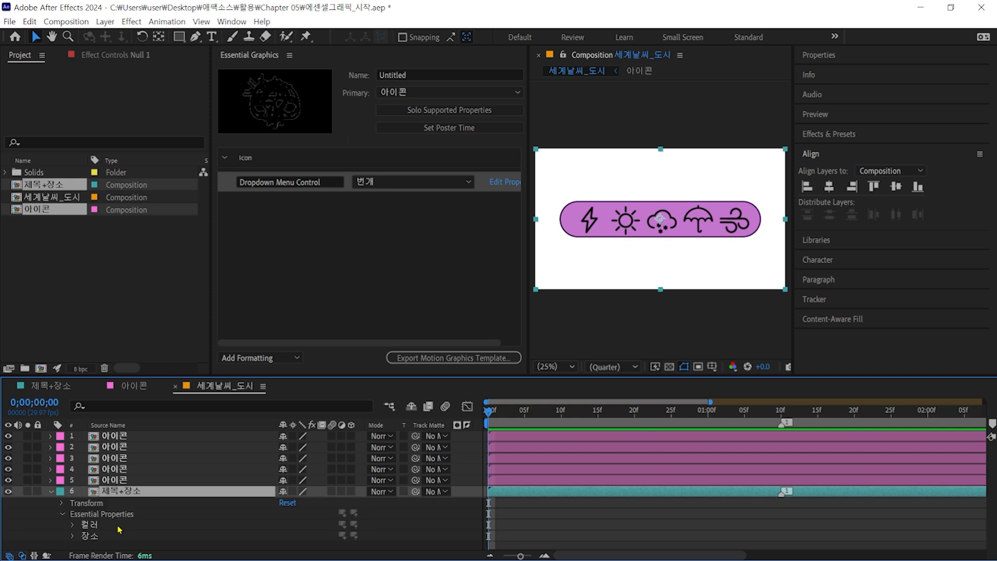
left_click(73, 525)
scroll(201, 500, "down", 1)
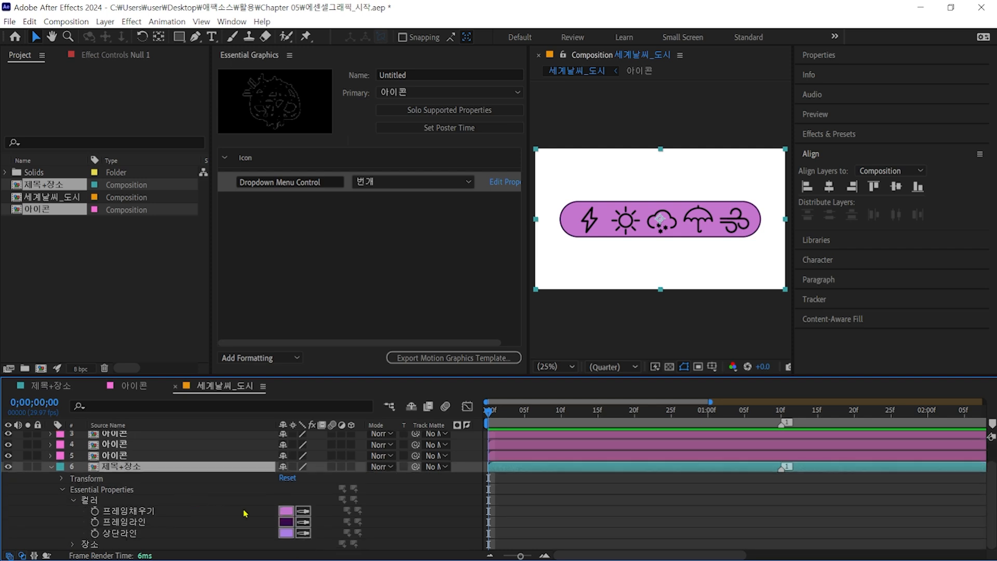
left_click(286, 510)
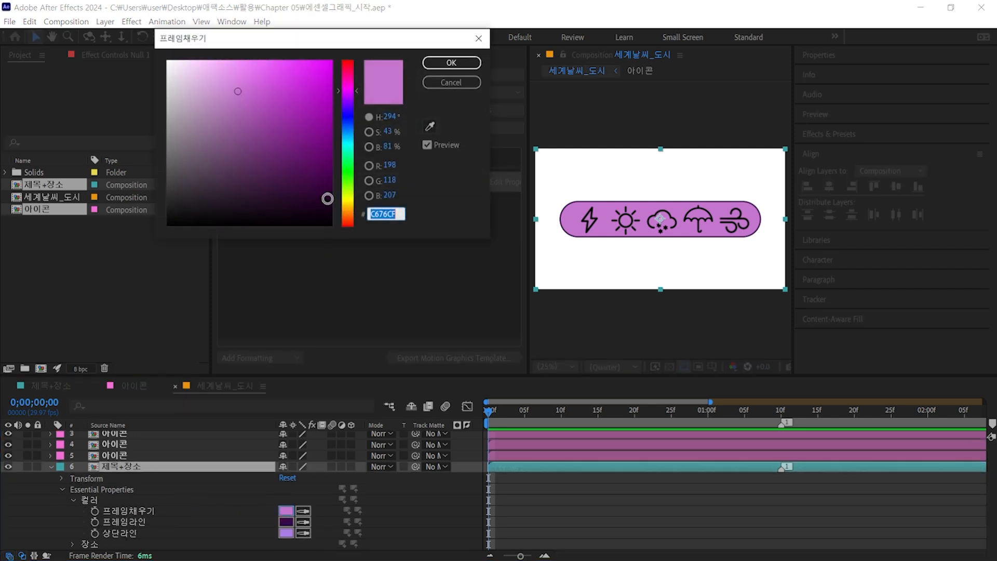
left_click(349, 218)
left_click(315, 67)
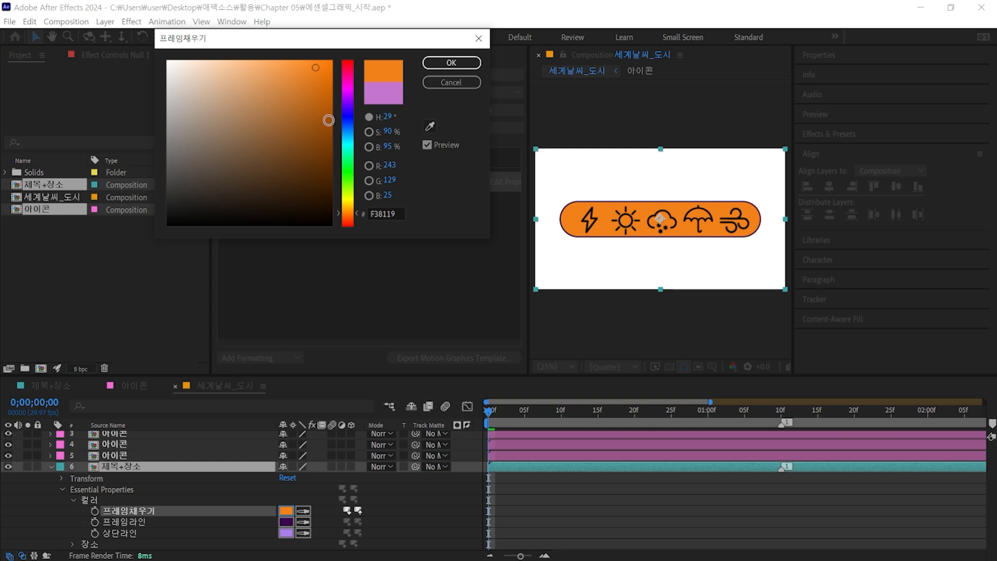
left_click(449, 63)
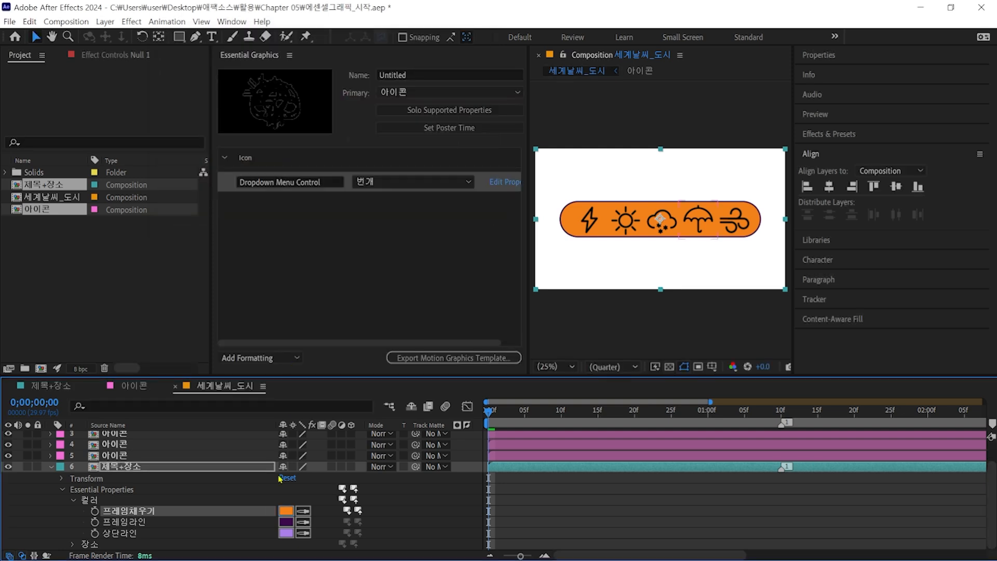
Step: Set the 제목+장소 layer's 프레임라인 color to black, 000000
left_click(285, 522)
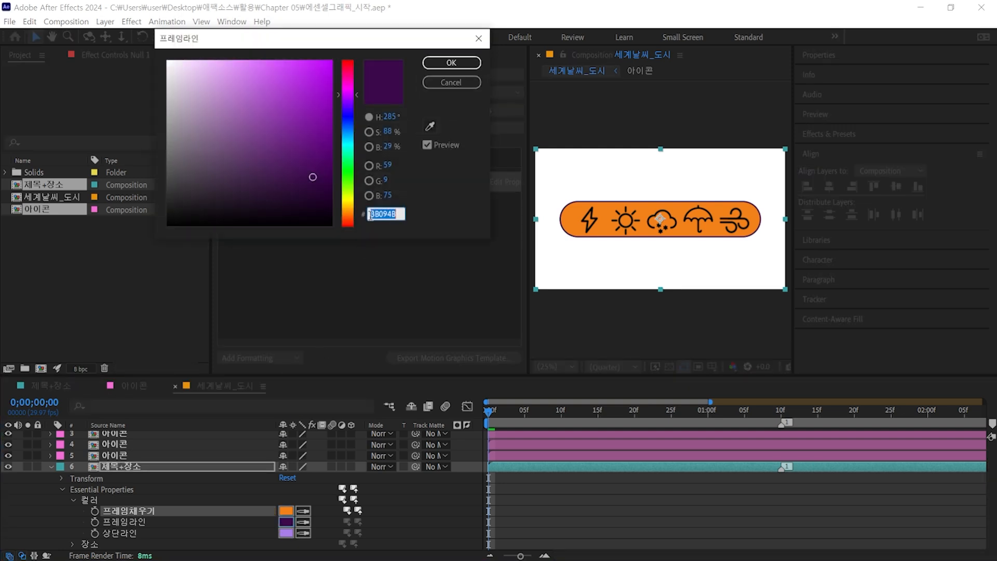
type("000000")
key("Return")
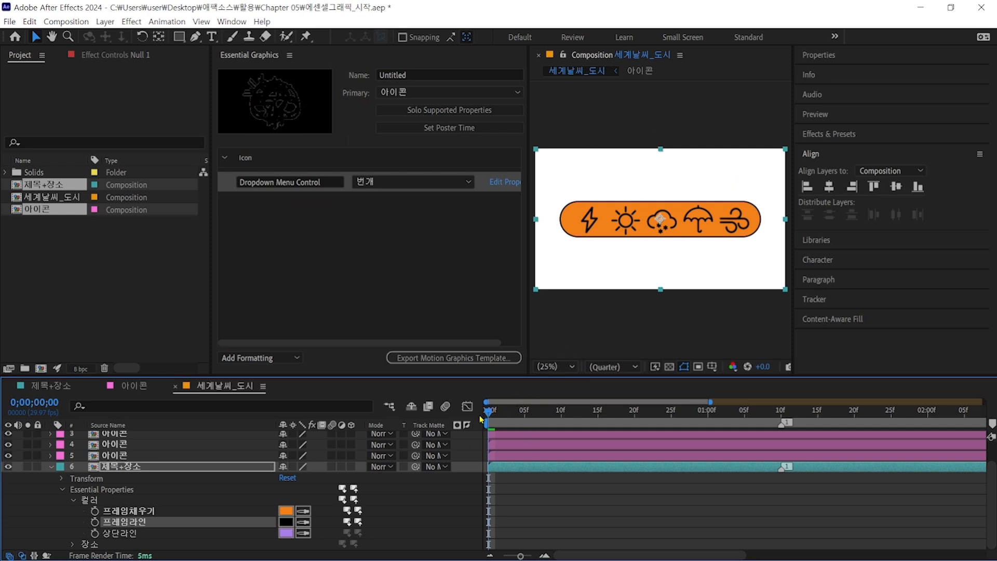
Step: Set the 제목+장소 layer's 상단라인 color to yellow, EEE31F, with the title underline in view
left_click_drag(491, 412, 628, 412)
left_click(286, 533)
left_click(348, 206)
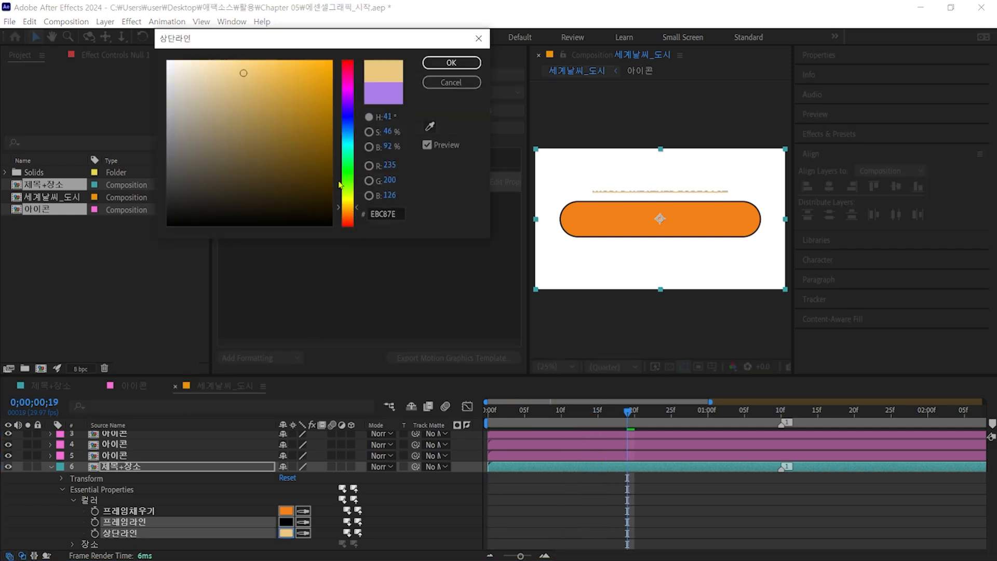
left_click(288, 73)
left_click_drag(289, 74, 246, 70)
left_click_drag(344, 207, 345, 199)
left_click(311, 71)
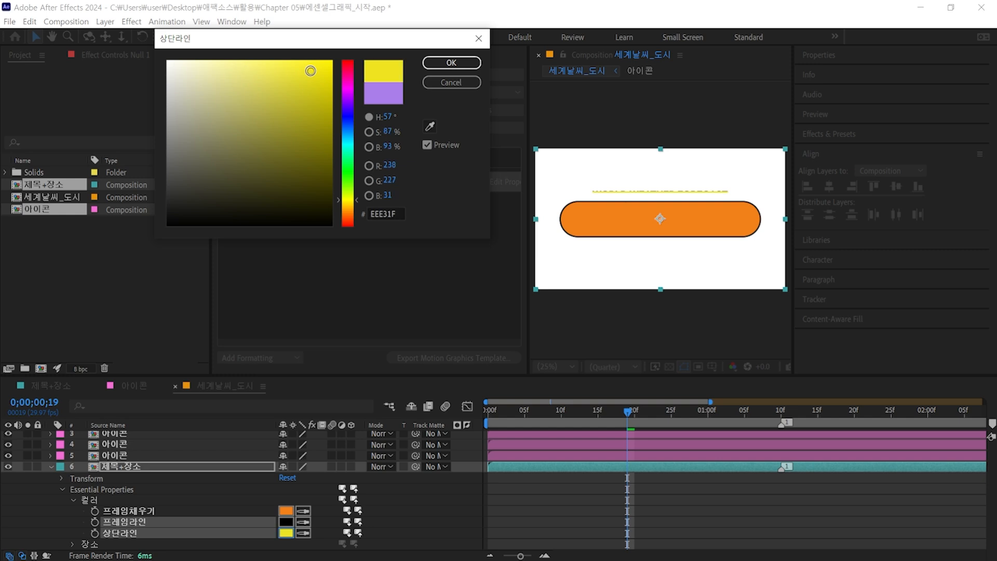
left_click(450, 63)
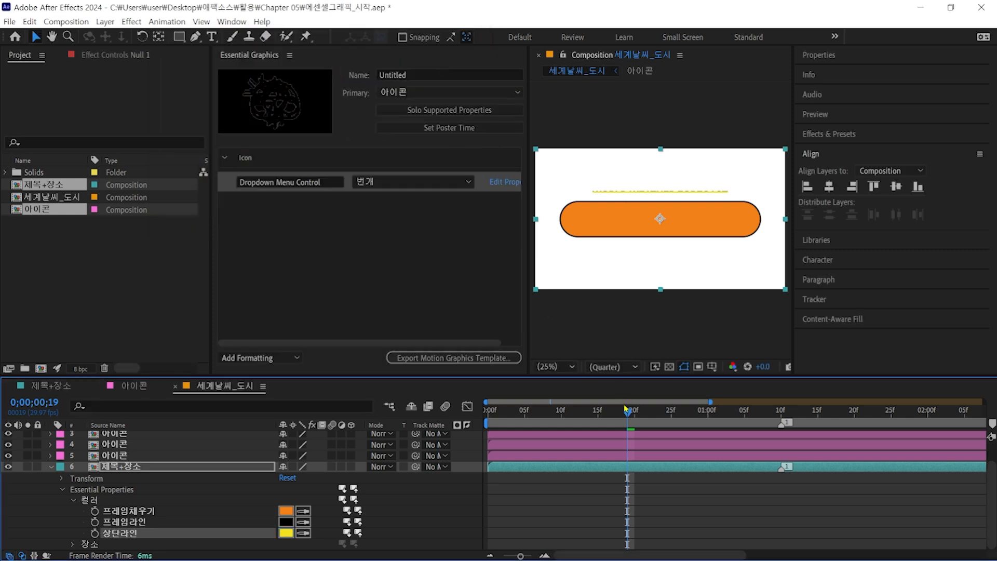
Step: Play the composition until the city names show, and change the DUBAI text in the 장소 group to KOREA
left_click(677, 420)
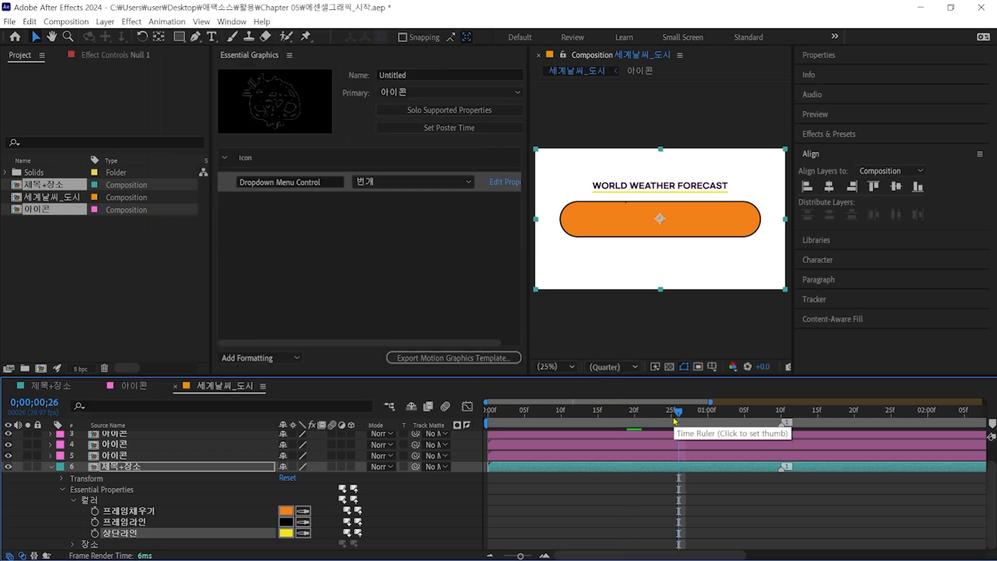
key("space")
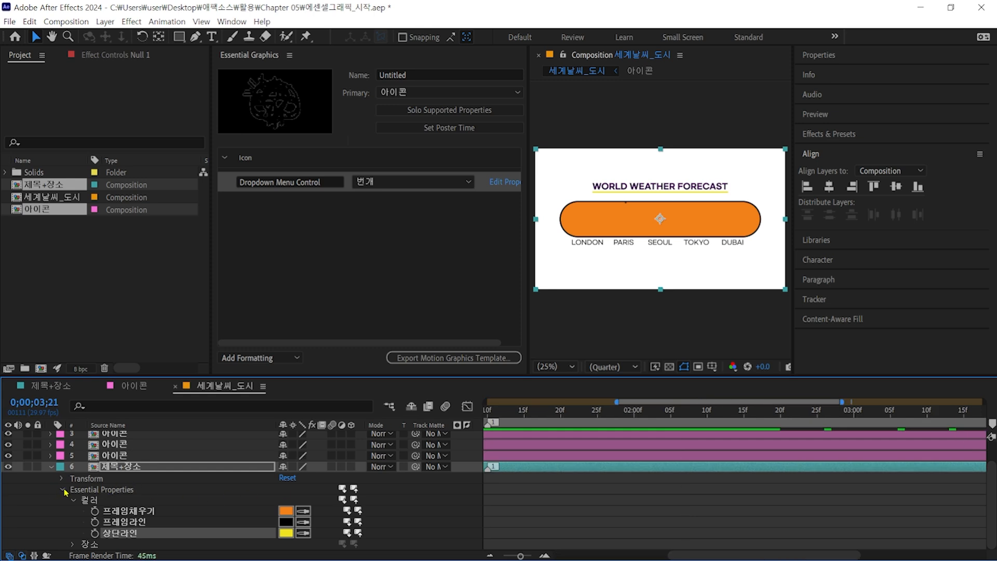
scroll(64, 491, "down", 2)
left_click(72, 489)
right_click(113, 501)
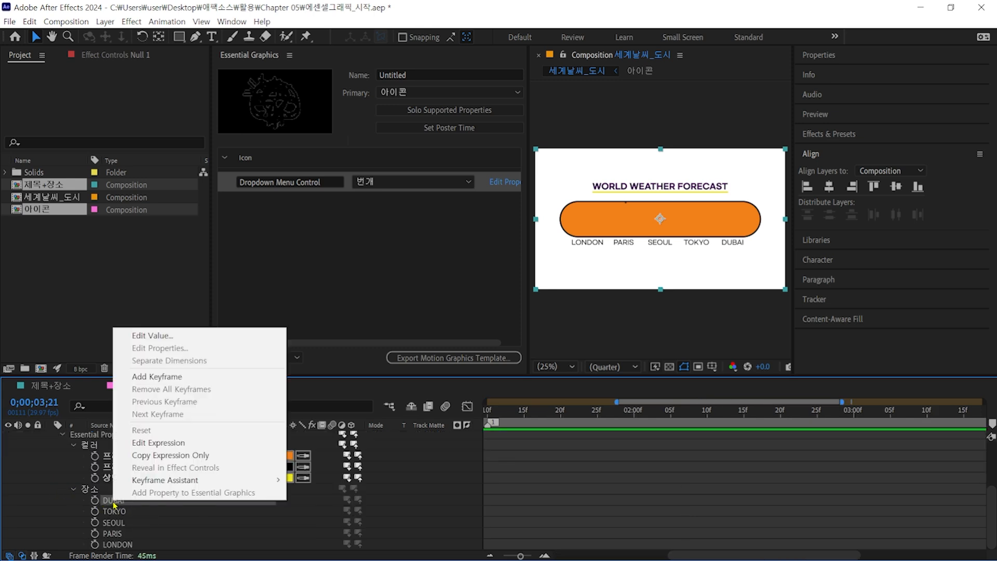
left_click(156, 342)
type("KOREA")
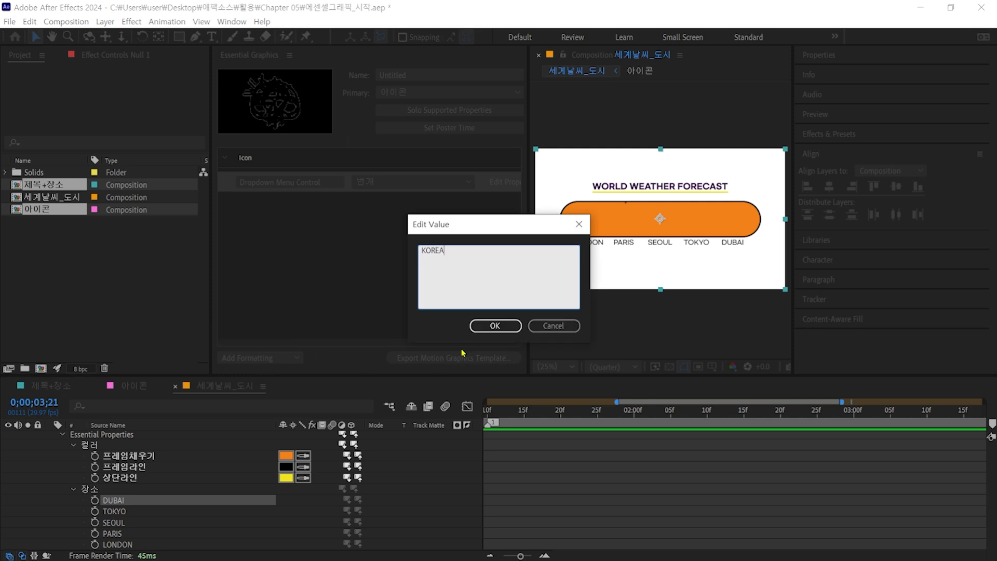
left_click(495, 326)
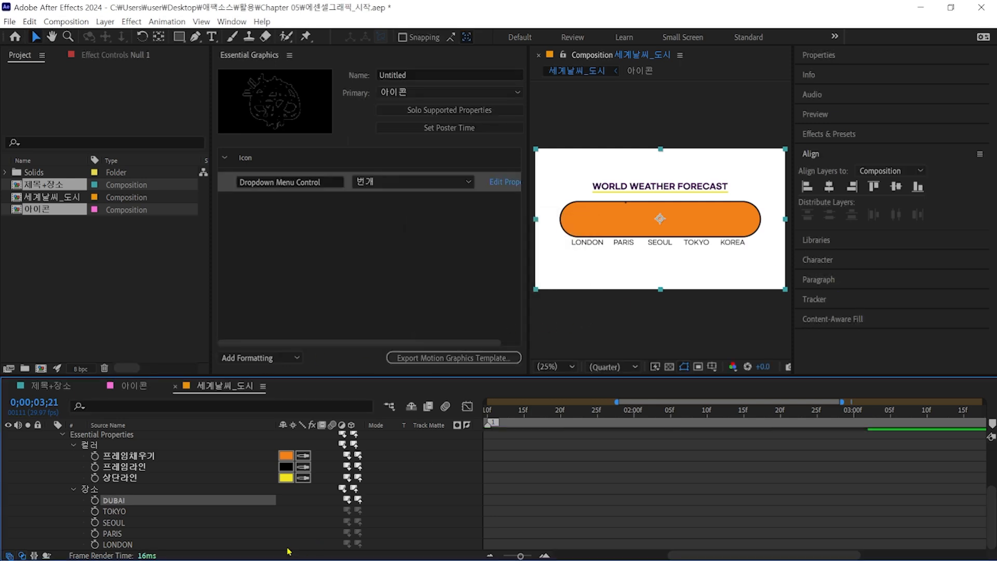
Step: Change the SEOUL text in the 장소 group to CHINA and the TOKYO text to JAPAN
right_click(123, 521)
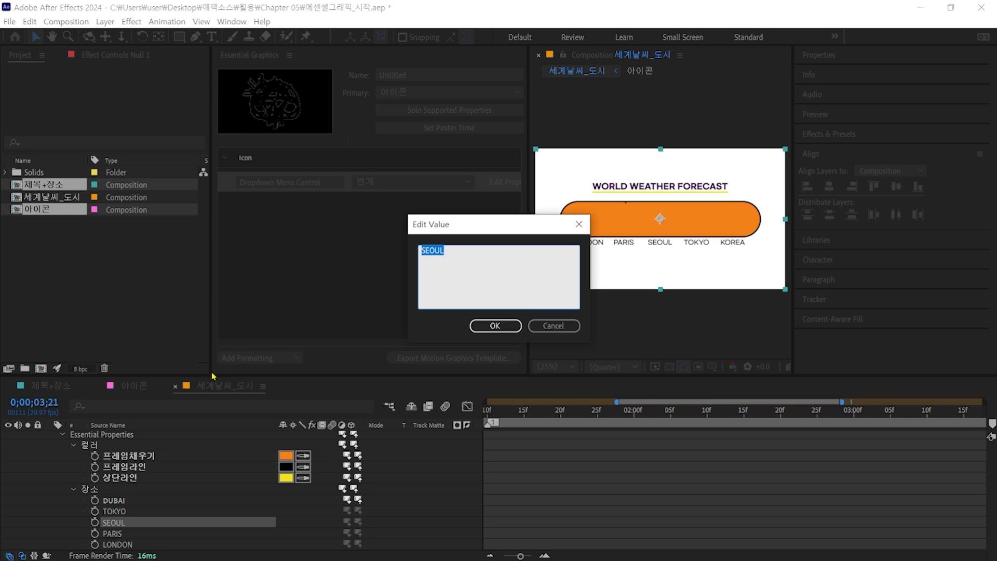
type("CHINA")
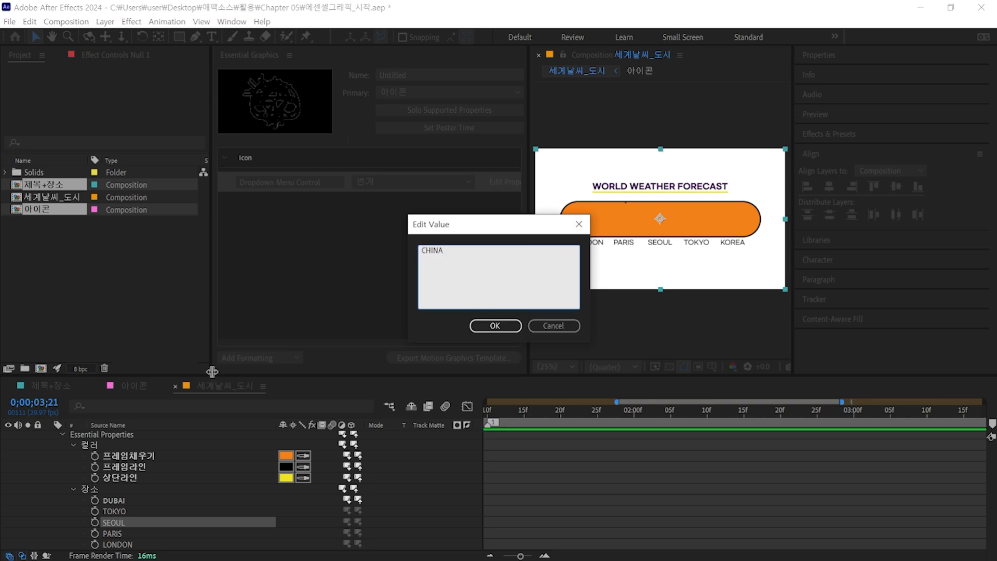
left_click(495, 326)
right_click(131, 514)
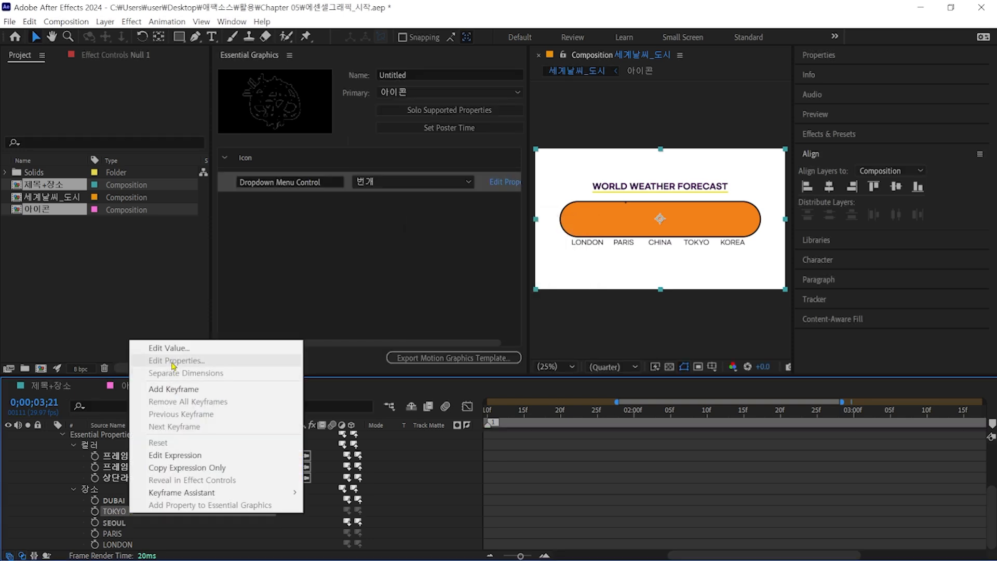
left_click(168, 347)
type("JAPAN")
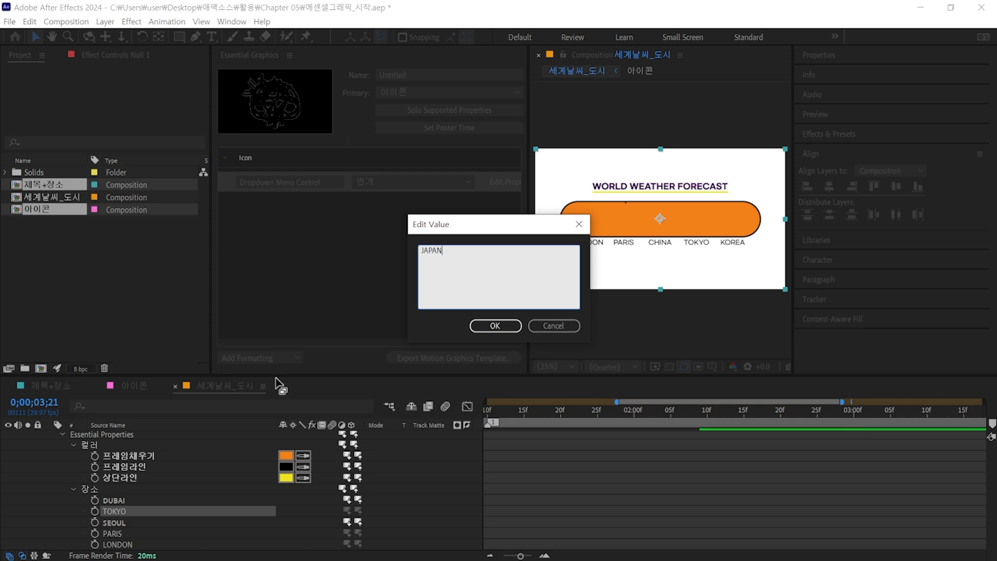
left_click(498, 327)
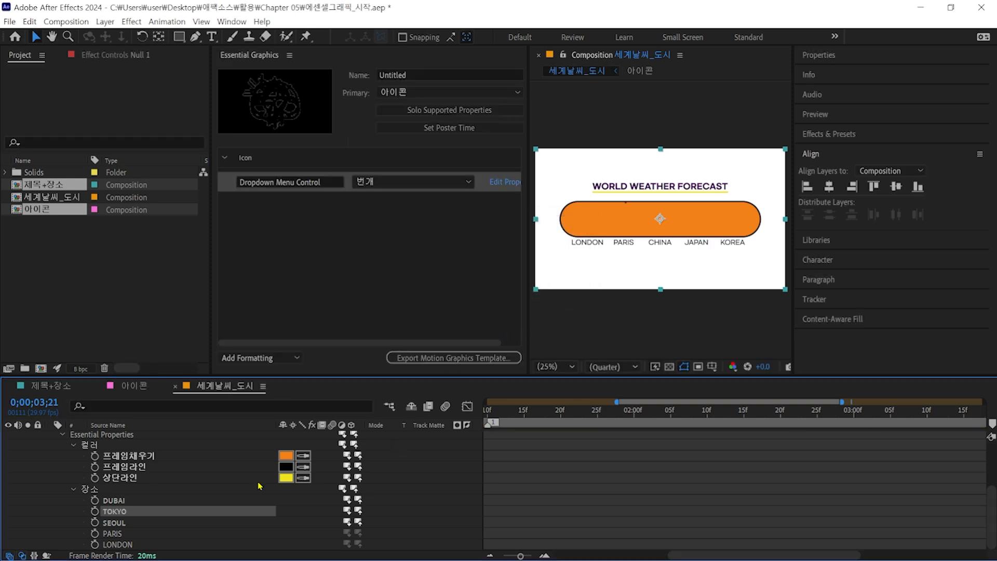
Step: Preview the forecast animation, collapse the 제목+장소 layer's Essential Properties, and check the icons near the start of the timeline
key("space")
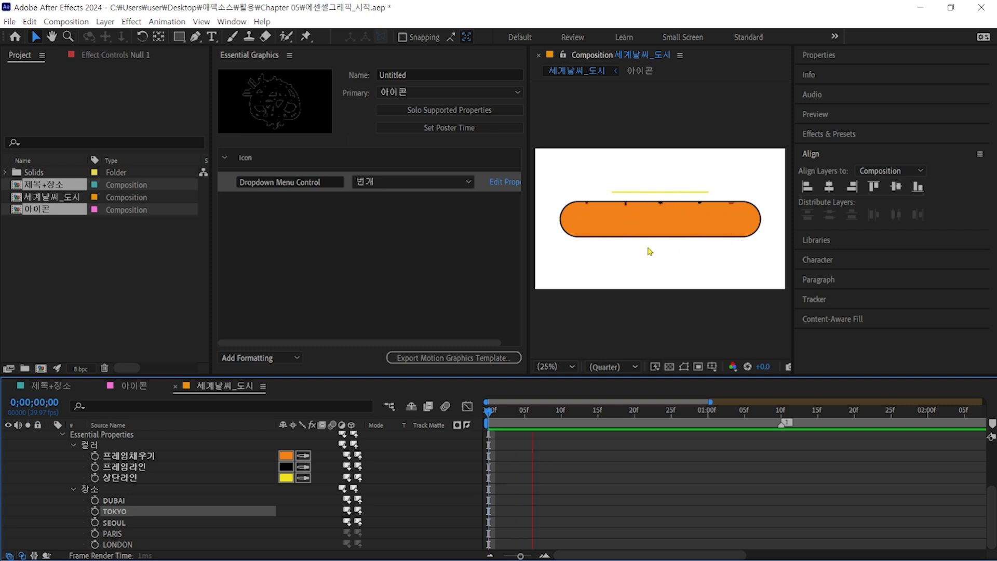
key("space")
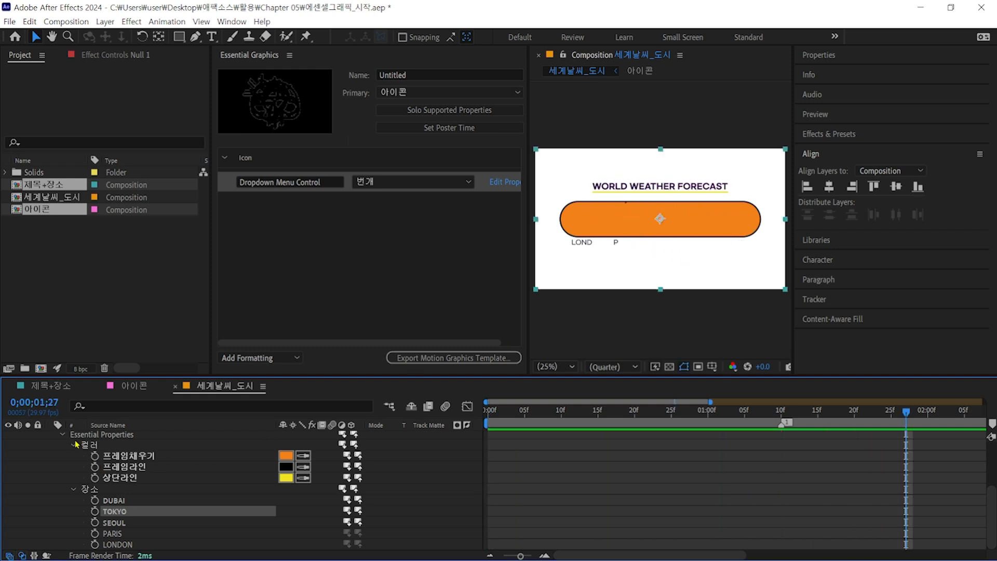
left_click(62, 436)
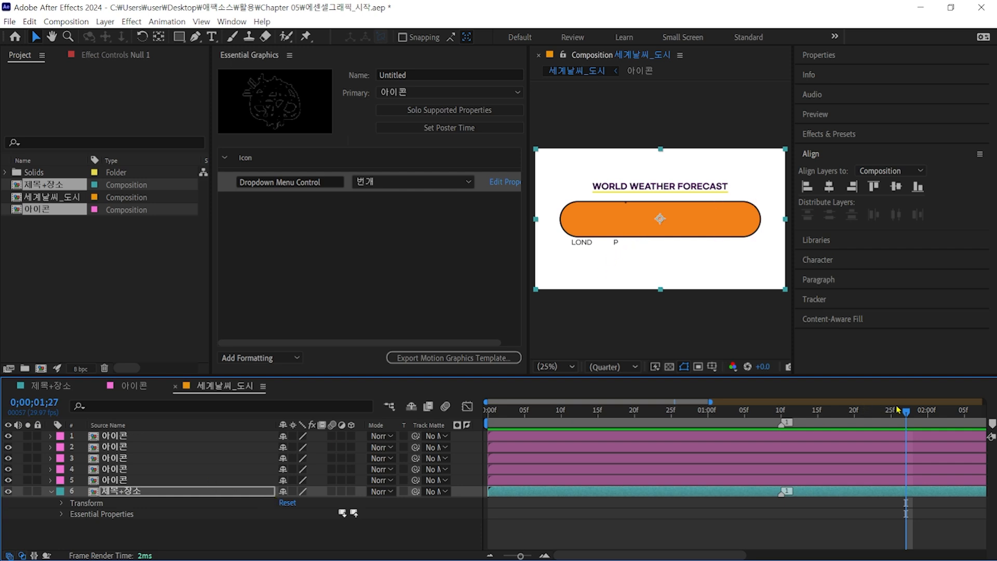
left_click_drag(906, 411, 500, 434)
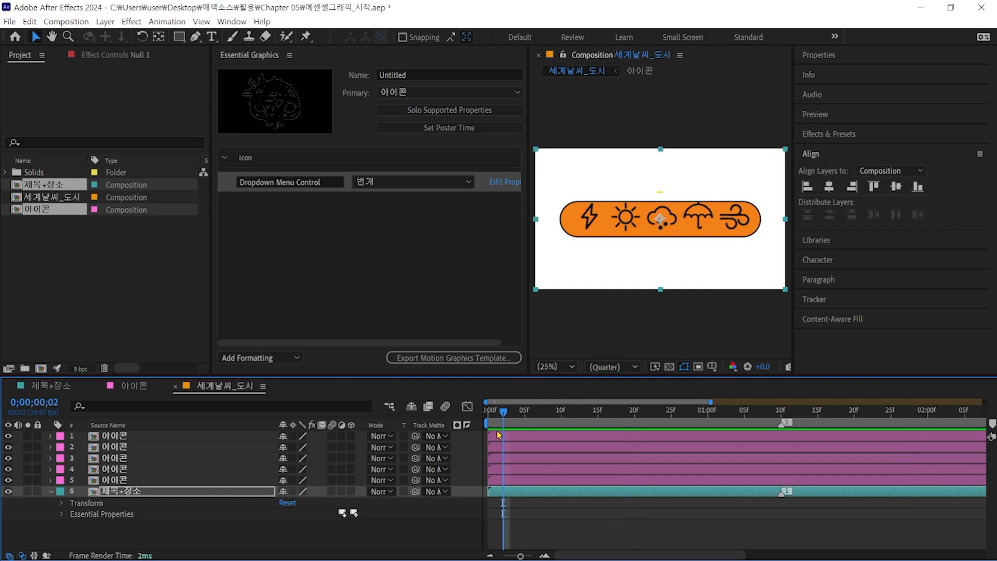
Step: Set the Y Position of all icon layers in the 아이콘 composition to 0 and preview the 세계날씨_도시 composition
left_click(134, 387)
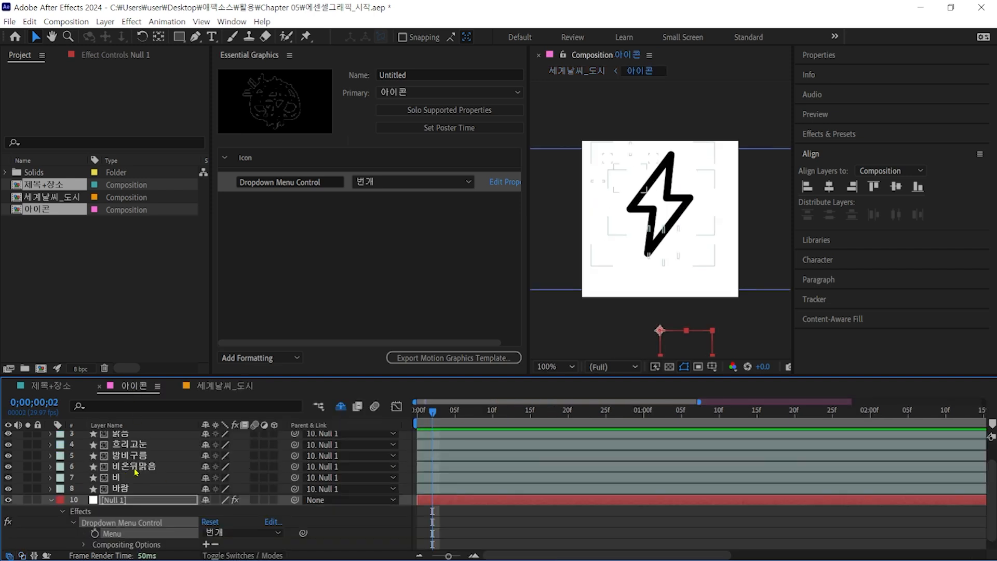
key("ctrl+a")
key("p")
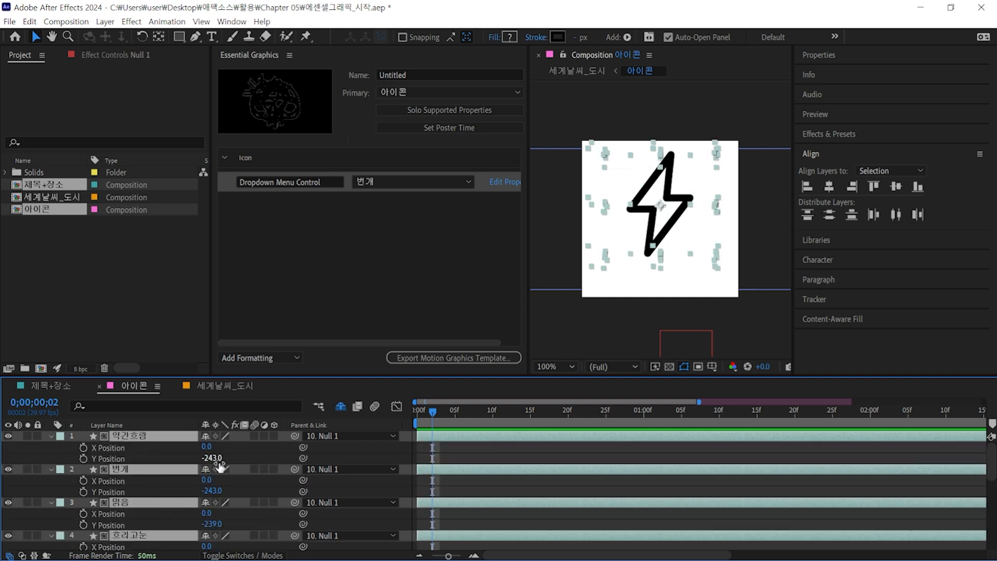
left_click(215, 457)
type("0")
key("Return")
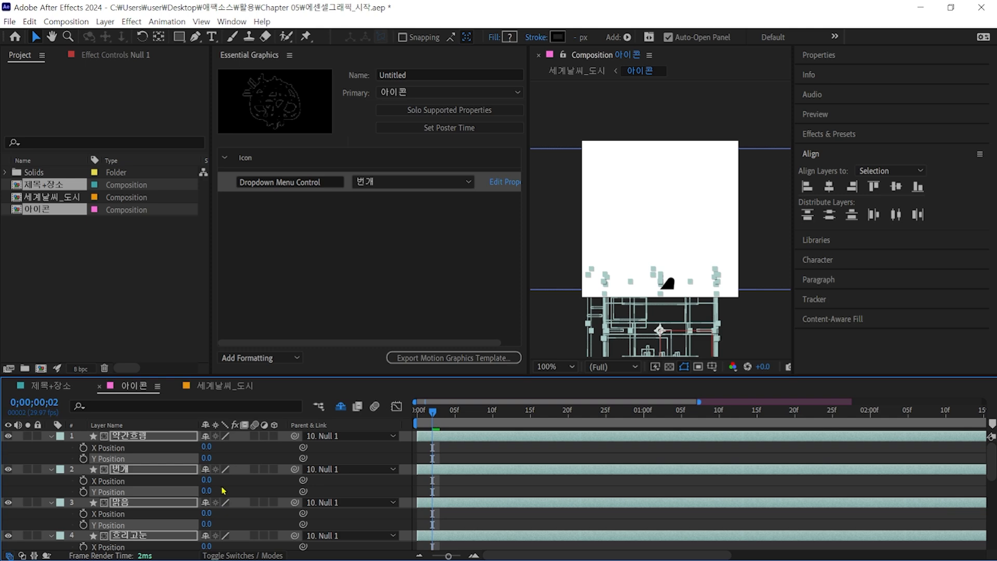
left_click(231, 389)
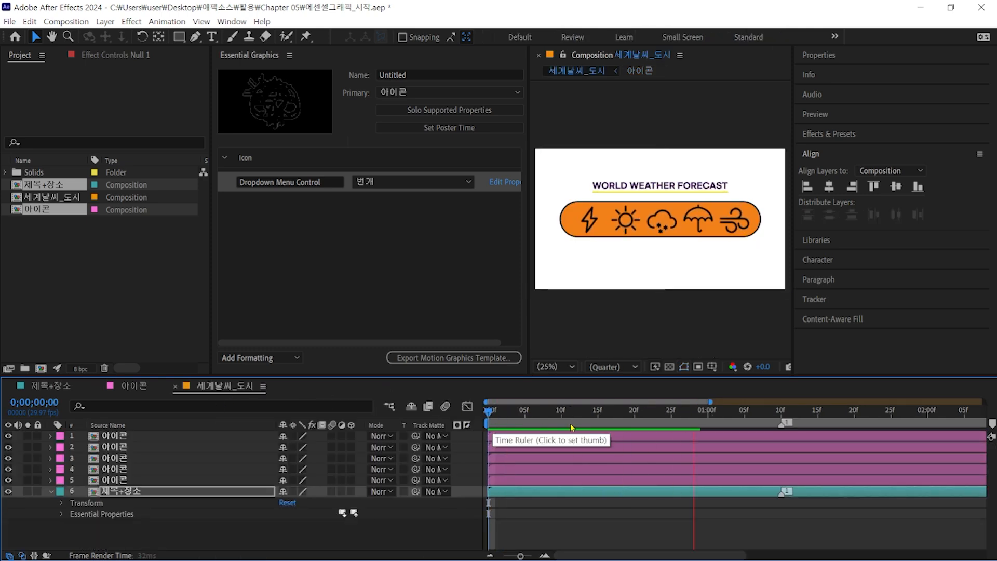
key("space")
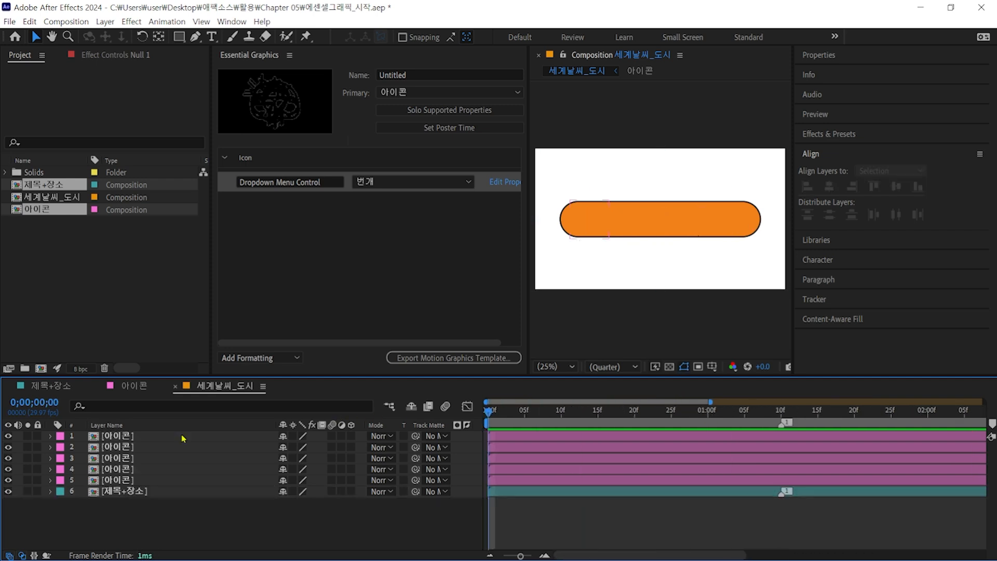
Step: Stagger the five 아이콘 layers with Sequence Layers, shift them together to start at marker 1, and preview the animation
left_click(183, 437)
left_click(179, 481, "shift")
right_click(187, 463)
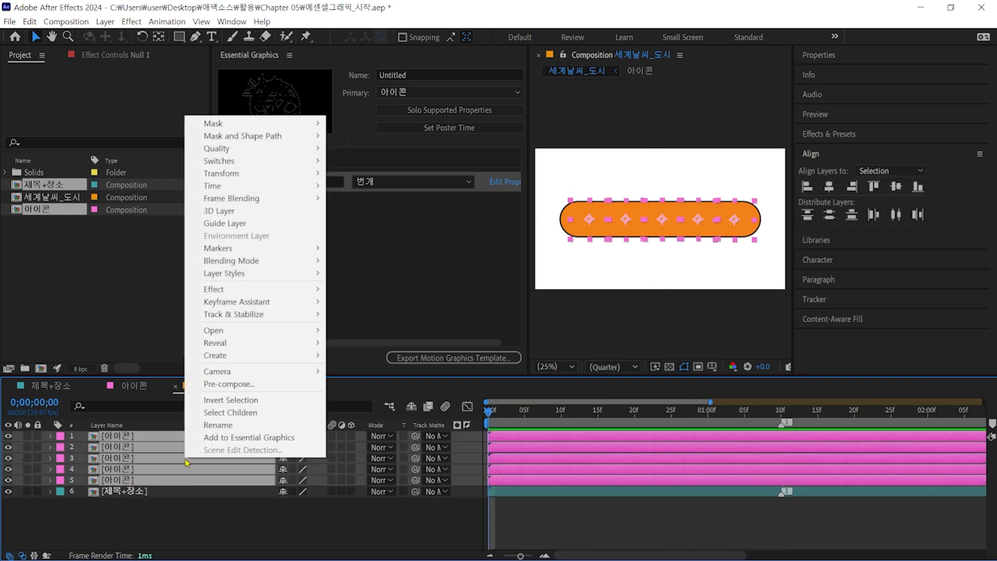
mouse_move(266, 303)
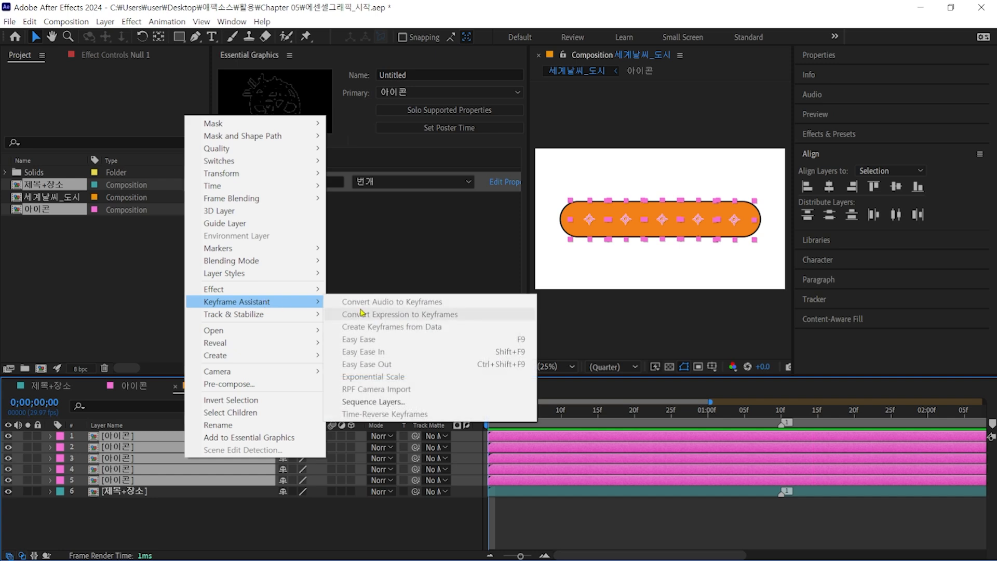
left_click(367, 402)
left_click(435, 275)
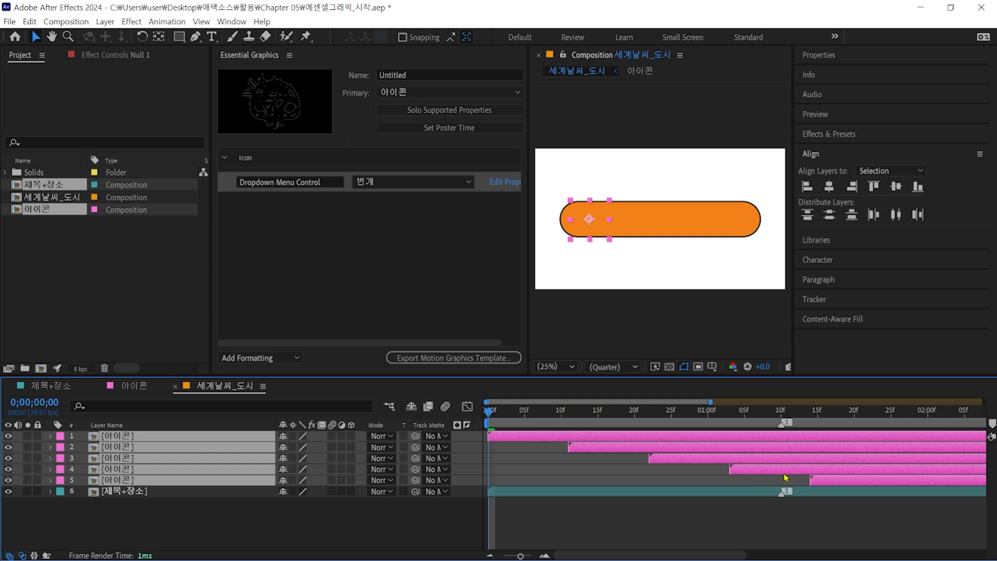
left_click_drag(508, 439, 801, 439)
key("space")
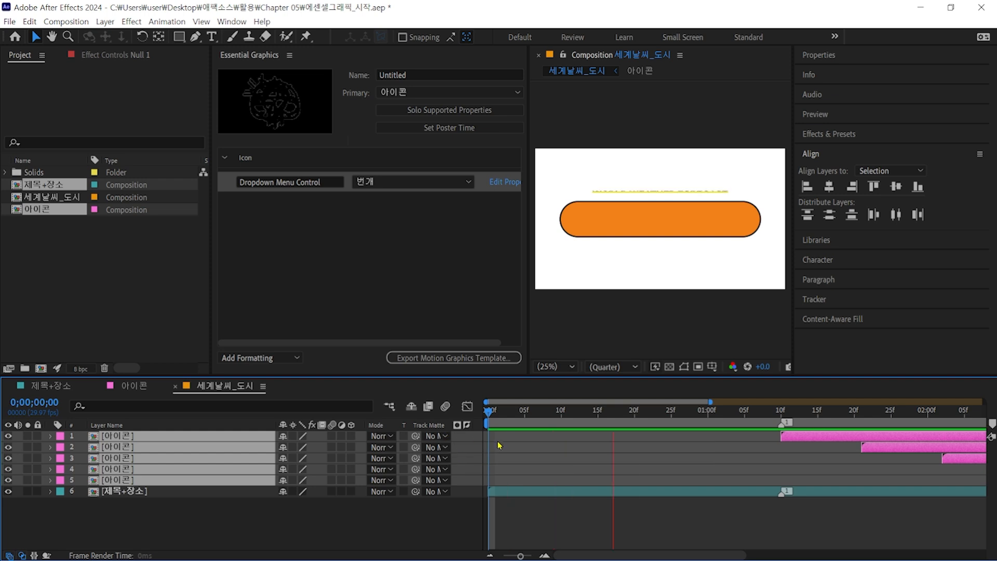